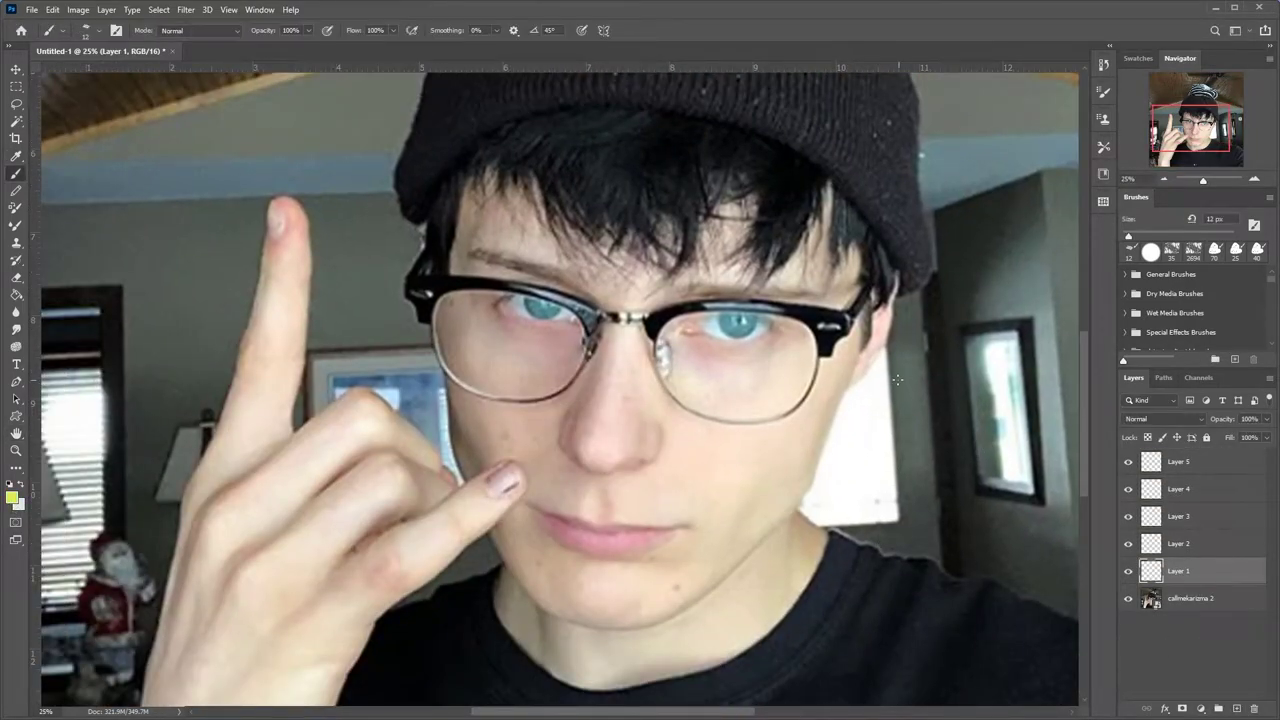
# Trace the side of the head, the left glasses frame, its temple arm and the right lens frame
pyautogui.moveTo(893, 272); pyautogui.dragTo(850, 380)
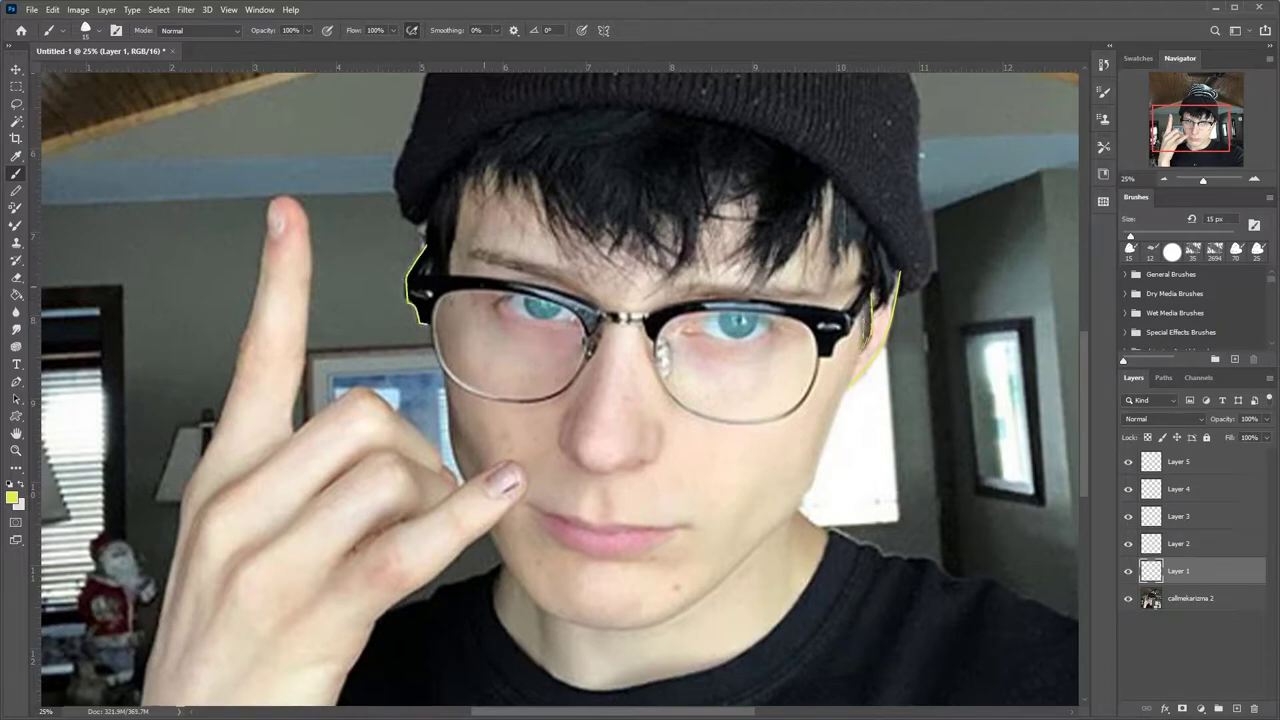
pyautogui.hotkey('ctrl', '+')
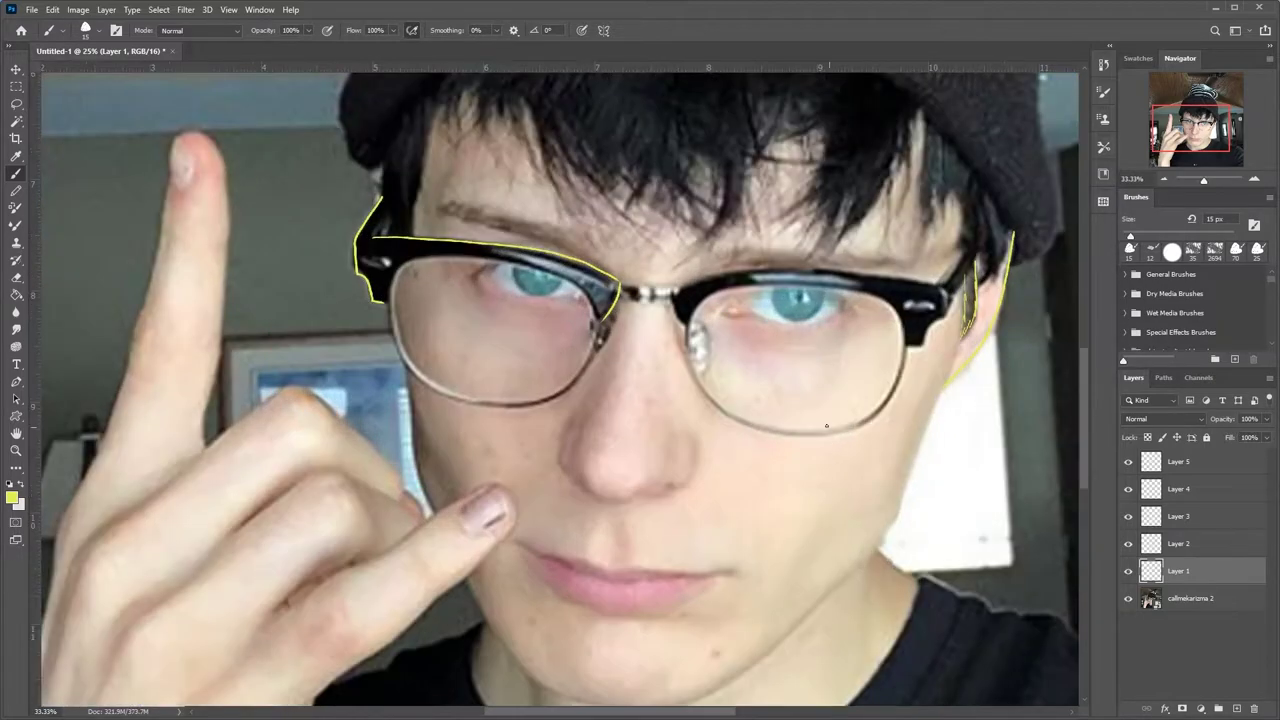
pyautogui.moveTo(300, 203)
pyautogui.mouseDown()
pyautogui.moveTo(498, 207)
pyautogui.moveTo(621, 287)
pyautogui.moveTo(811, 514)
pyautogui.mouseUp()
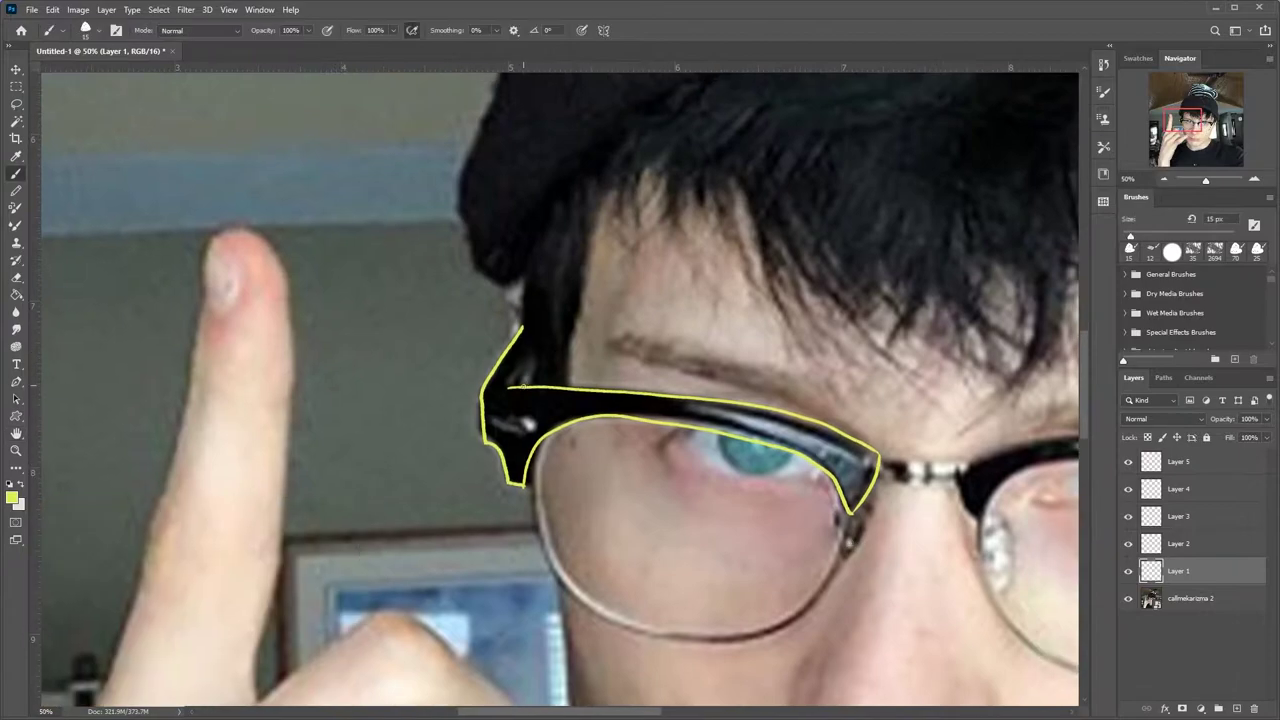
pyautogui.moveTo(606, 194); pyautogui.dragTo(570, 382)
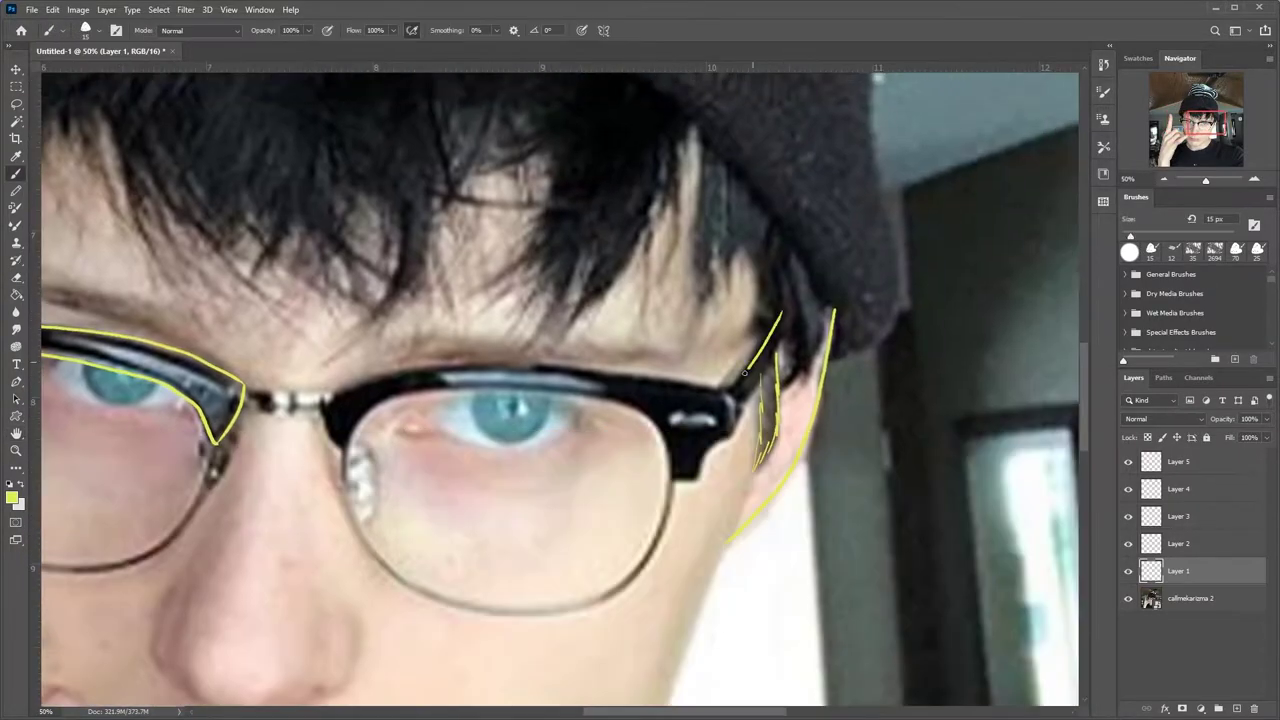
pyautogui.moveTo(735, 385); pyautogui.dragTo(700, 477)
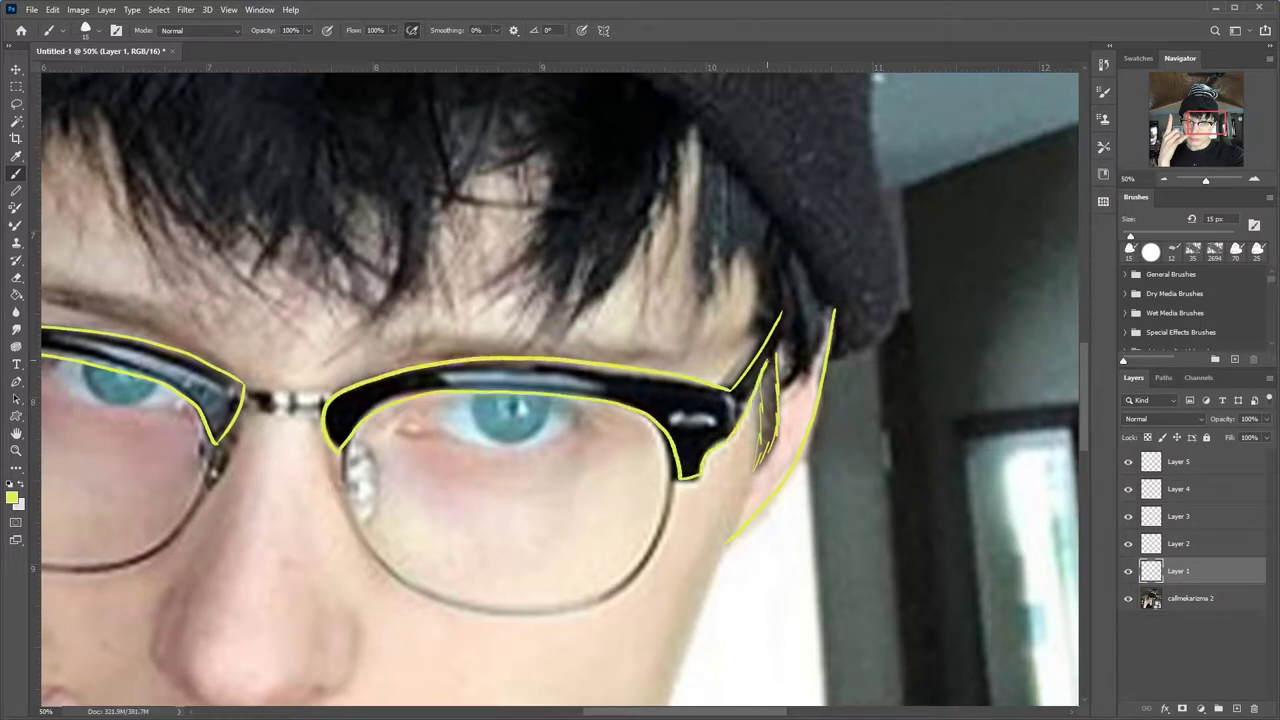
# Sketch jagged yellow hair strands beside the temple, over the right brow and mid-fringe
pyautogui.moveTo(702, 172); pyautogui.dragTo(736, 249)
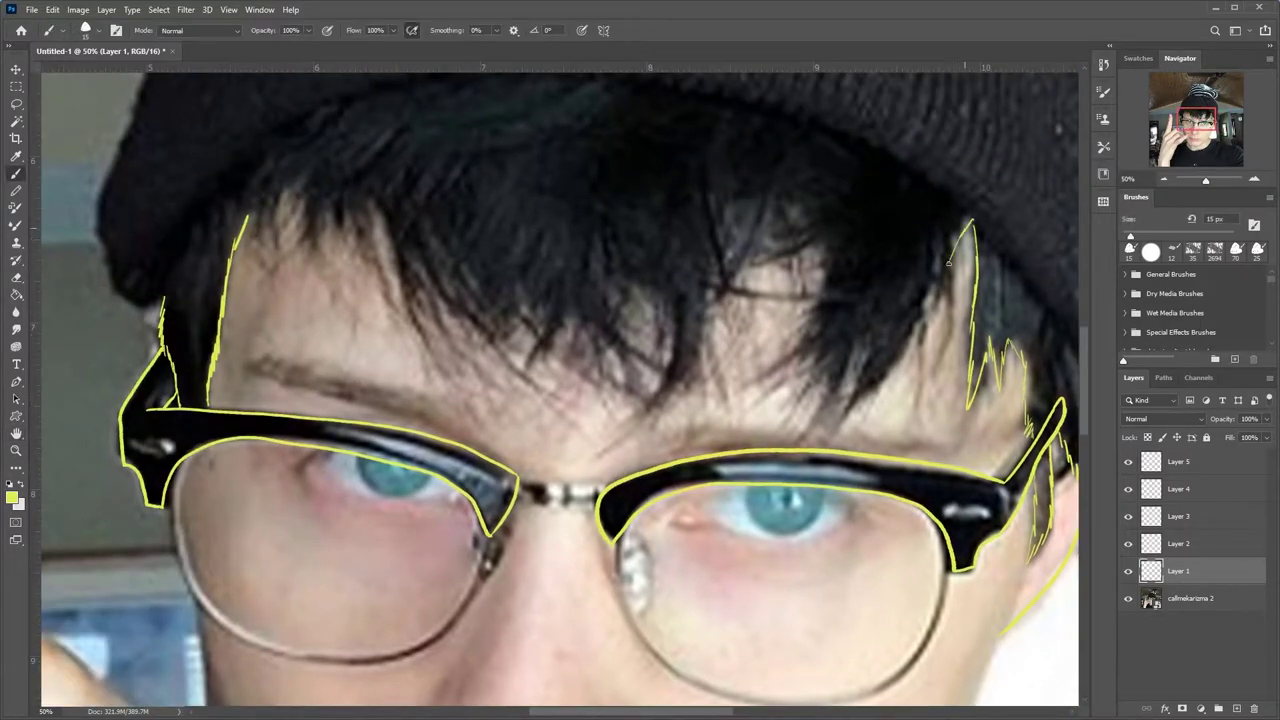
pyautogui.moveTo(958, 245); pyautogui.dragTo(770, 392)
pyautogui.press('e')
pyautogui.press('b')
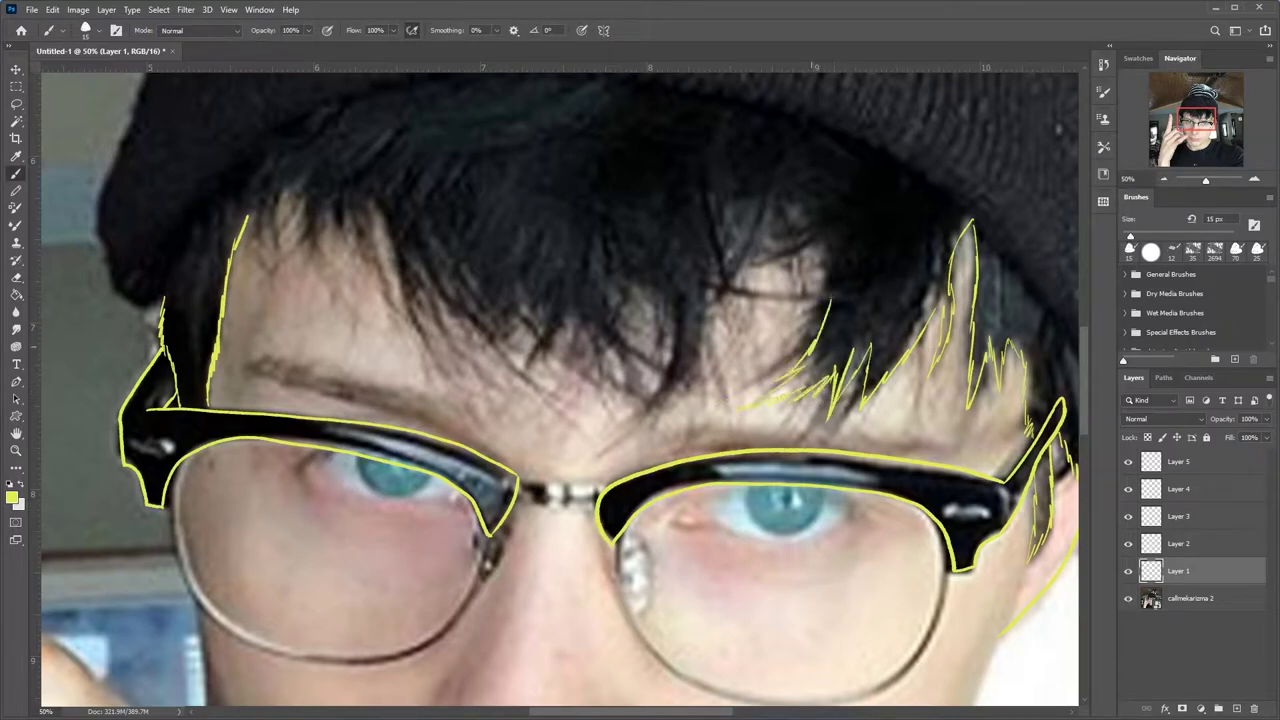
pyautogui.moveTo(773, 262); pyautogui.dragTo(678, 362)
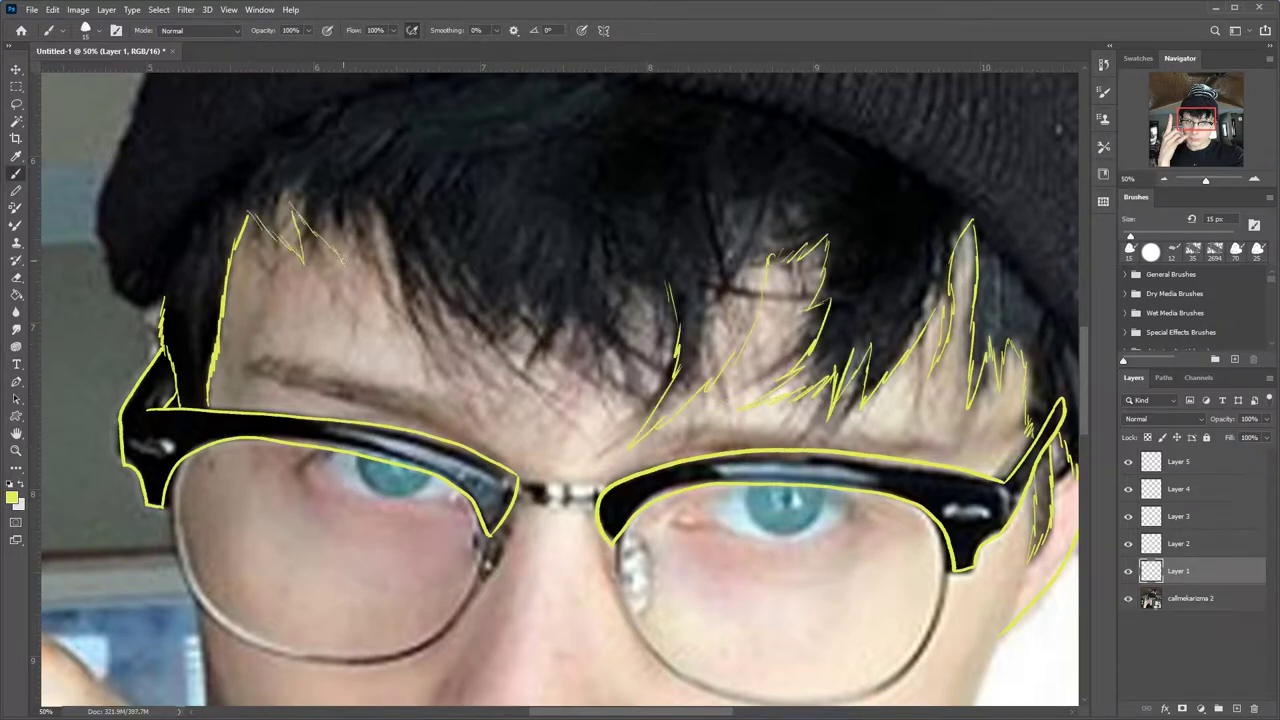
pyautogui.moveTo(435, 302); pyautogui.dragTo(527, 366)
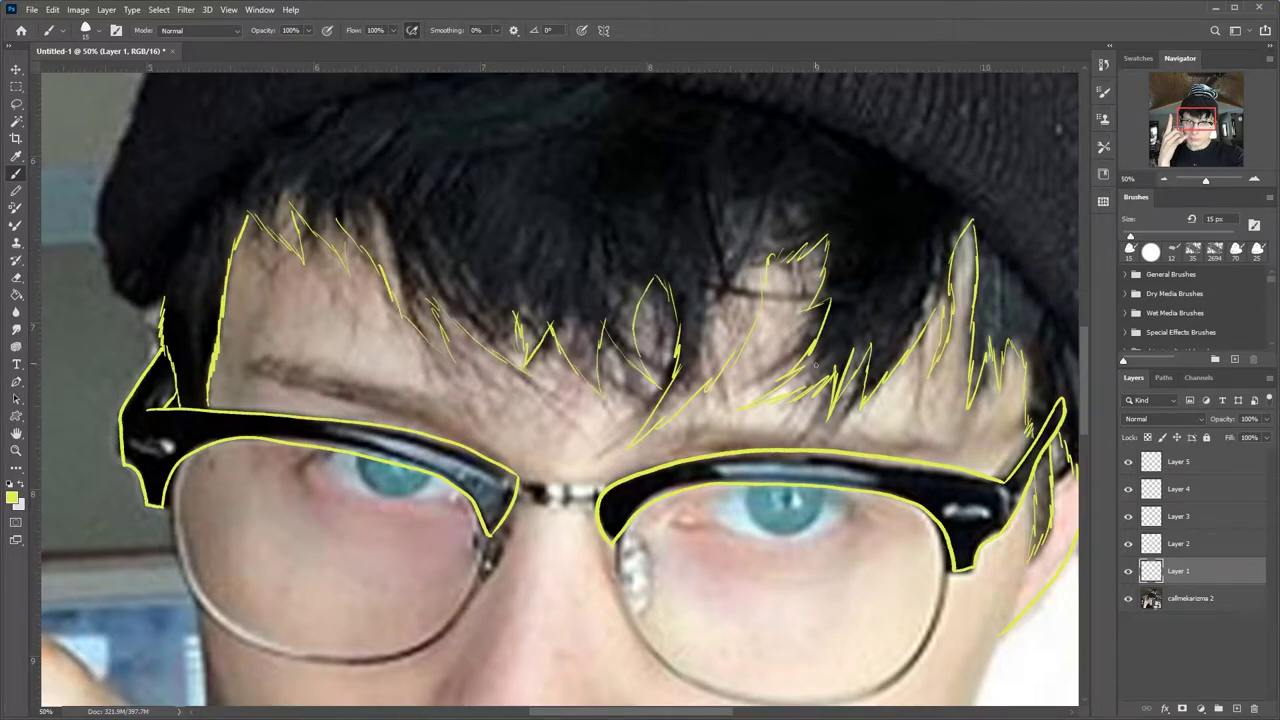
# Trace the lower rims of both lenses in yellow
pyautogui.hotkey('ctrl', '+')
pyautogui.scroll(-3, 520, 320)
pyautogui.moveTo(597, 360)
pyautogui.mouseDown()
pyautogui.moveTo(680, 556)
pyautogui.moveTo(1015, 392)
pyautogui.mouseUp()
pyautogui.moveTo(576, 400); pyautogui.dragTo(1043, 395)
pyautogui.moveTo(435, 268)
pyautogui.mouseDown()
pyautogui.moveTo(858, 368)
pyautogui.moveTo(878, 310)
pyautogui.mouseUp()
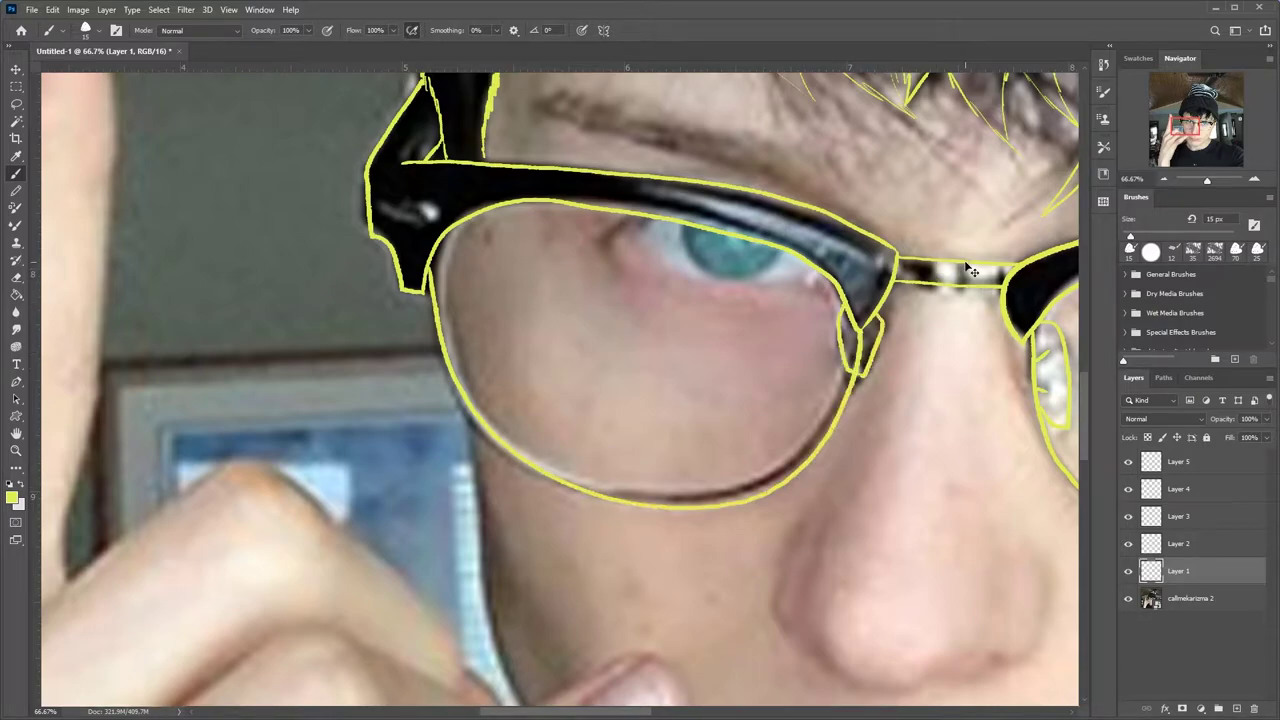
# Draw three yellow strokes along the nose and the jawline around the chin
pyautogui.moveTo(990, 265); pyautogui.dragTo(610, 110)
pyautogui.moveTo(527, 172); pyautogui.dragTo(500, 272)
pyautogui.moveTo(458, 330); pyautogui.dragTo(405, 450)
pyautogui.moveTo(460, 358); pyautogui.dragTo(432, 425)
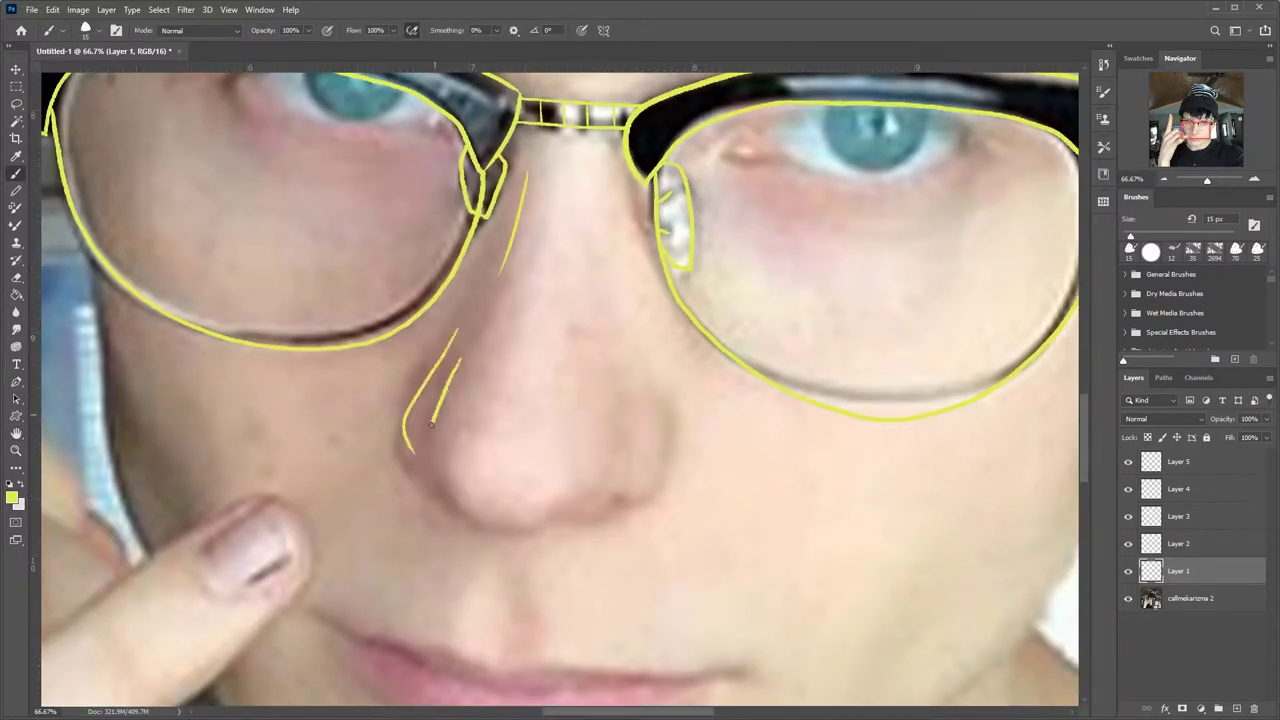
pyautogui.scroll(-2, 440, 478)
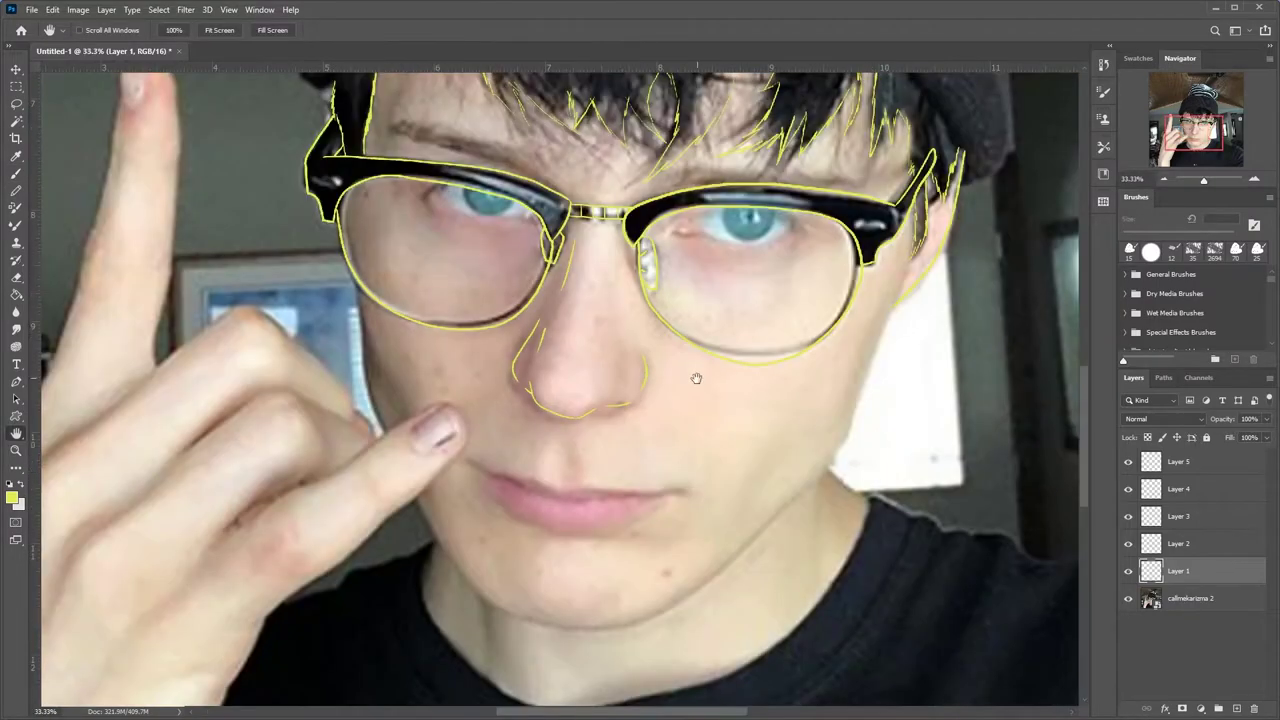
pyautogui.moveTo(845, 455); pyautogui.dragTo(420, 498)
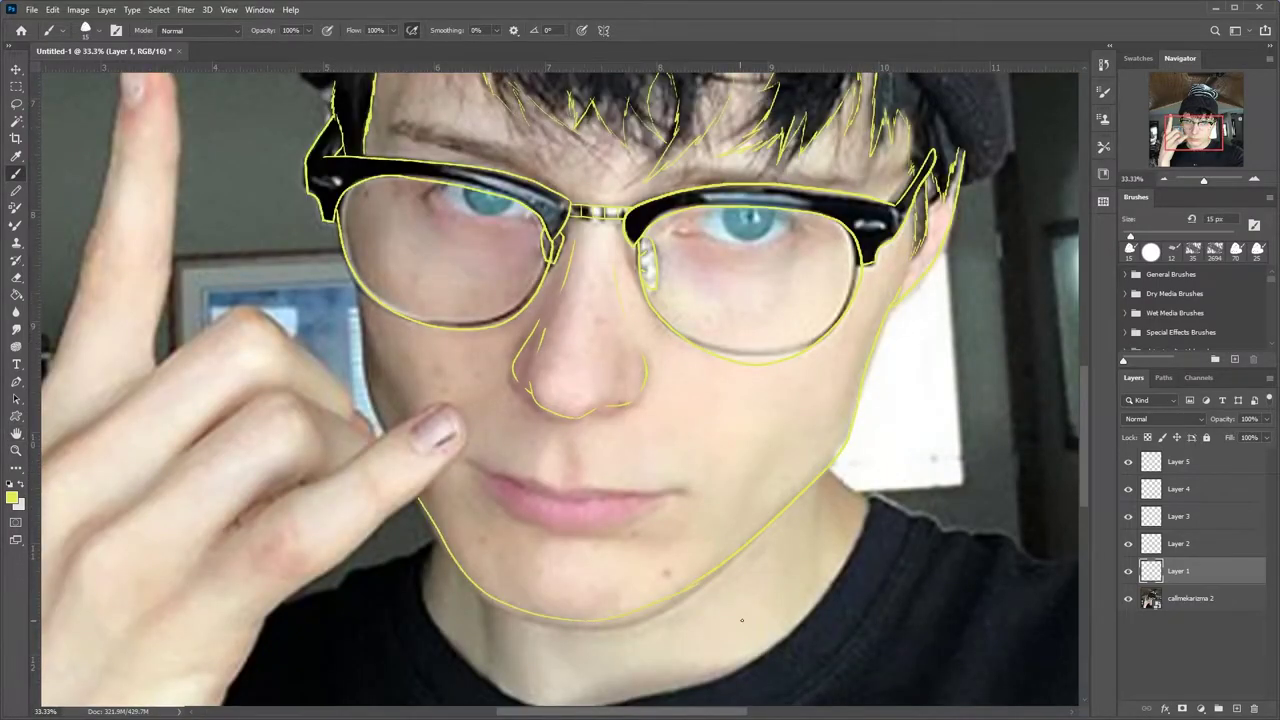
# Outline the right iris with a yellow circle
pyautogui.scroll(3, 742, 621)
pyautogui.moveTo(694, 563); pyautogui.dragTo(921, 567)
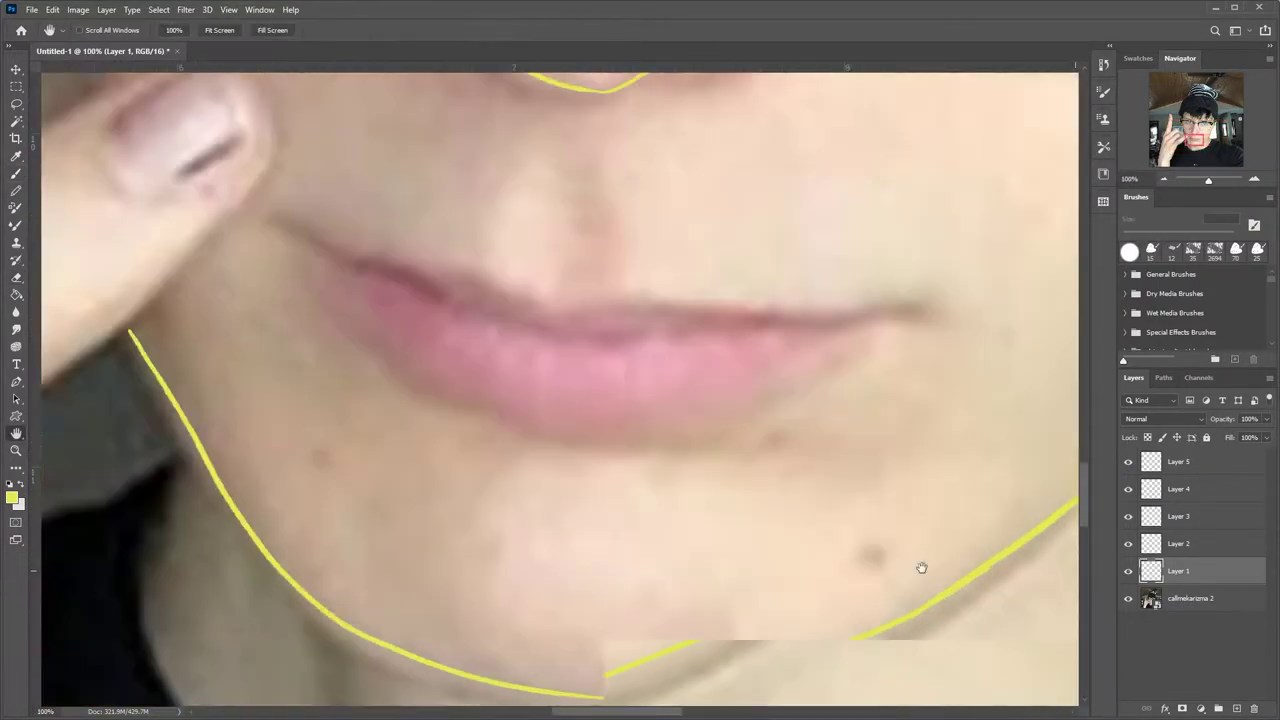
pyautogui.scroll(-1, 921, 567)
pyautogui.moveTo(315, 331); pyautogui.dragTo(555, 561)
pyautogui.press('b')
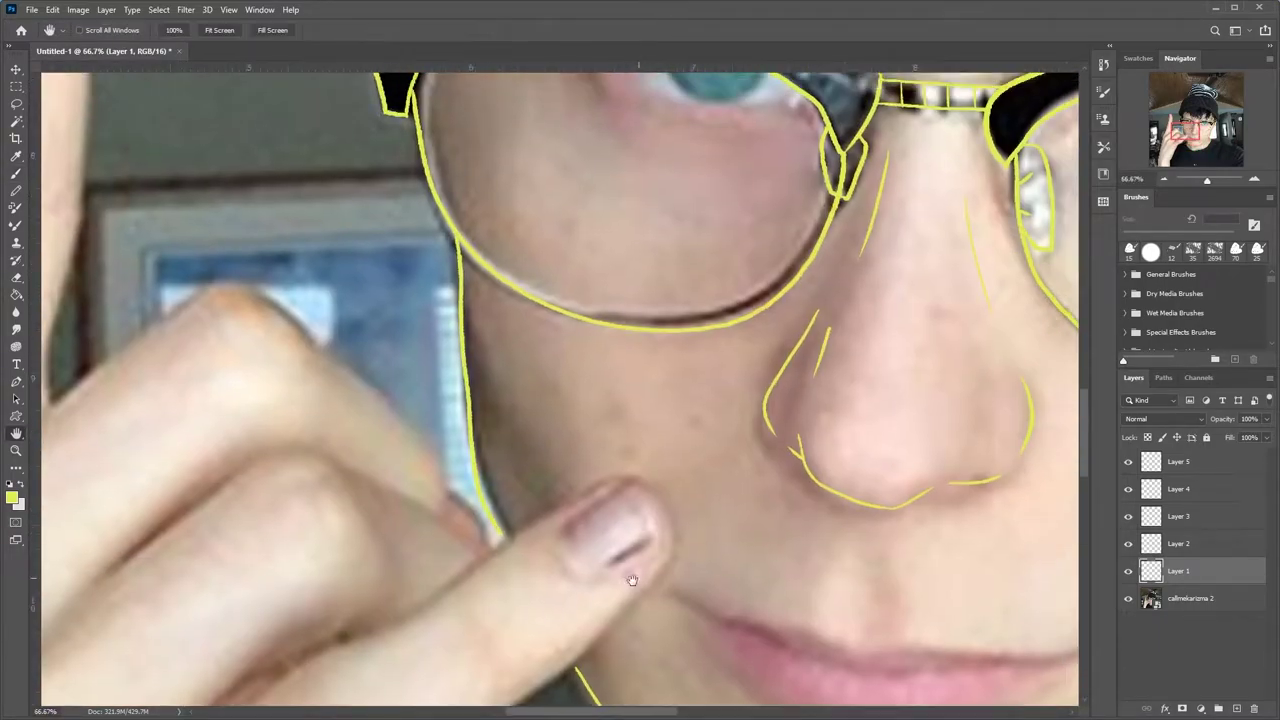
pyautogui.moveTo(644, 591); pyautogui.dragTo(350, 157)
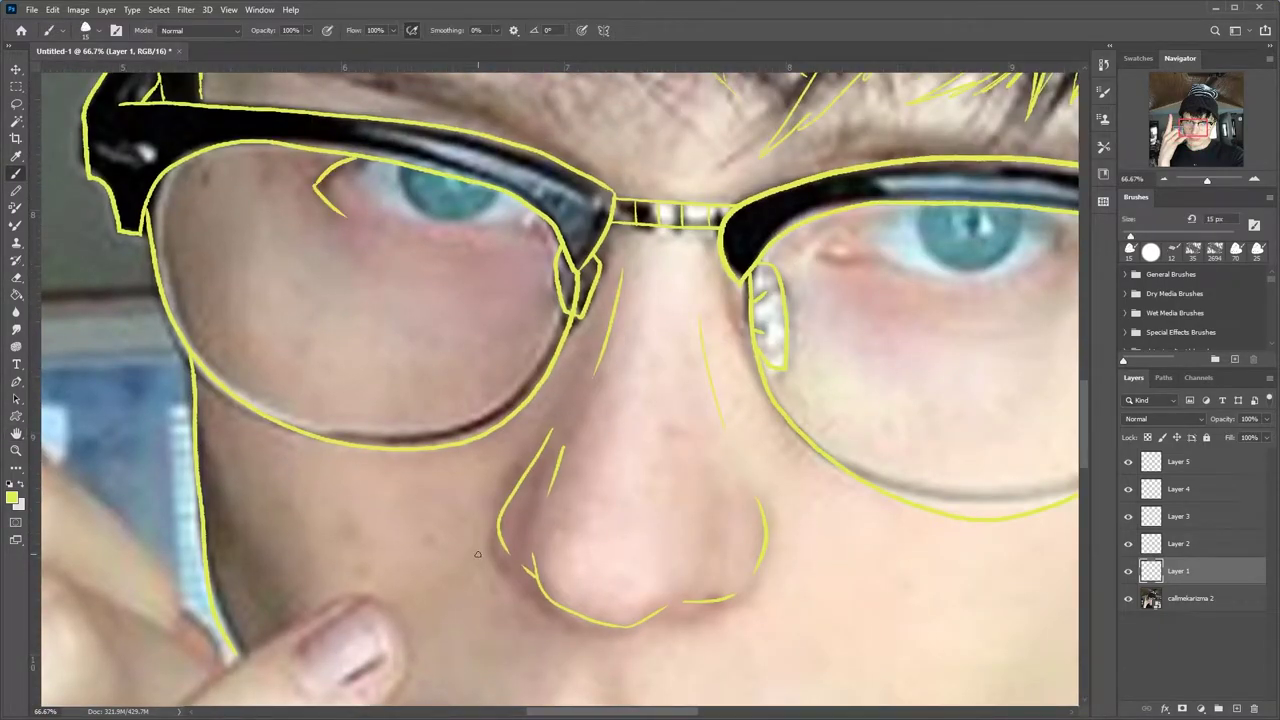
pyautogui.hscroll(3, 600, 390)
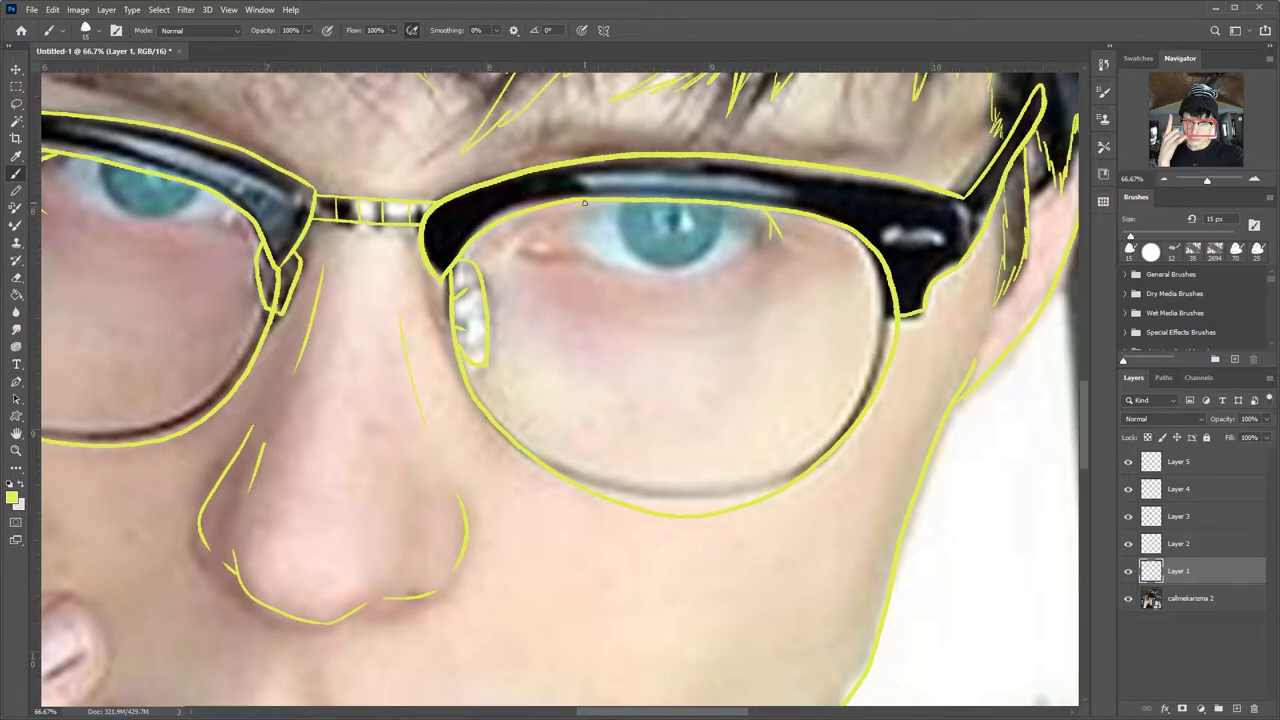
pyautogui.hscroll(-5, 780, 293)
pyautogui.scroll(2, 780, 293)
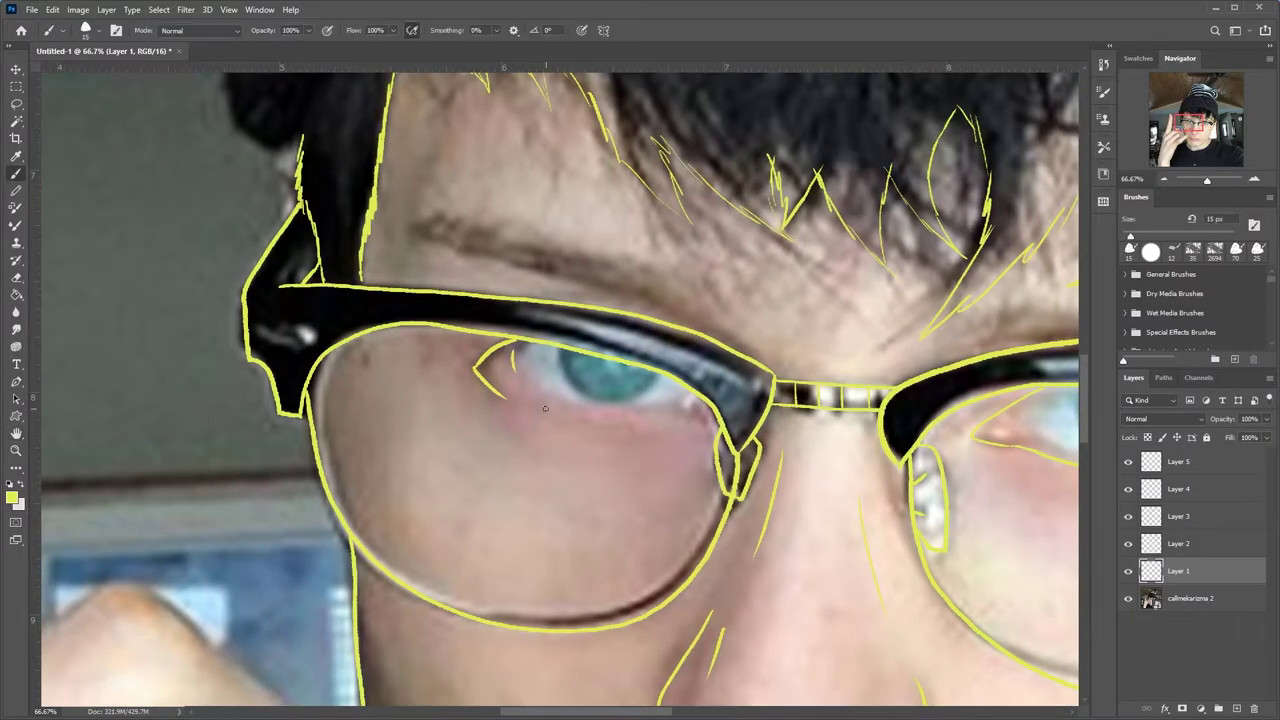
pyautogui.hscroll(4, 714, 572)
pyautogui.moveTo(766, 388); pyautogui.dragTo(818, 405)
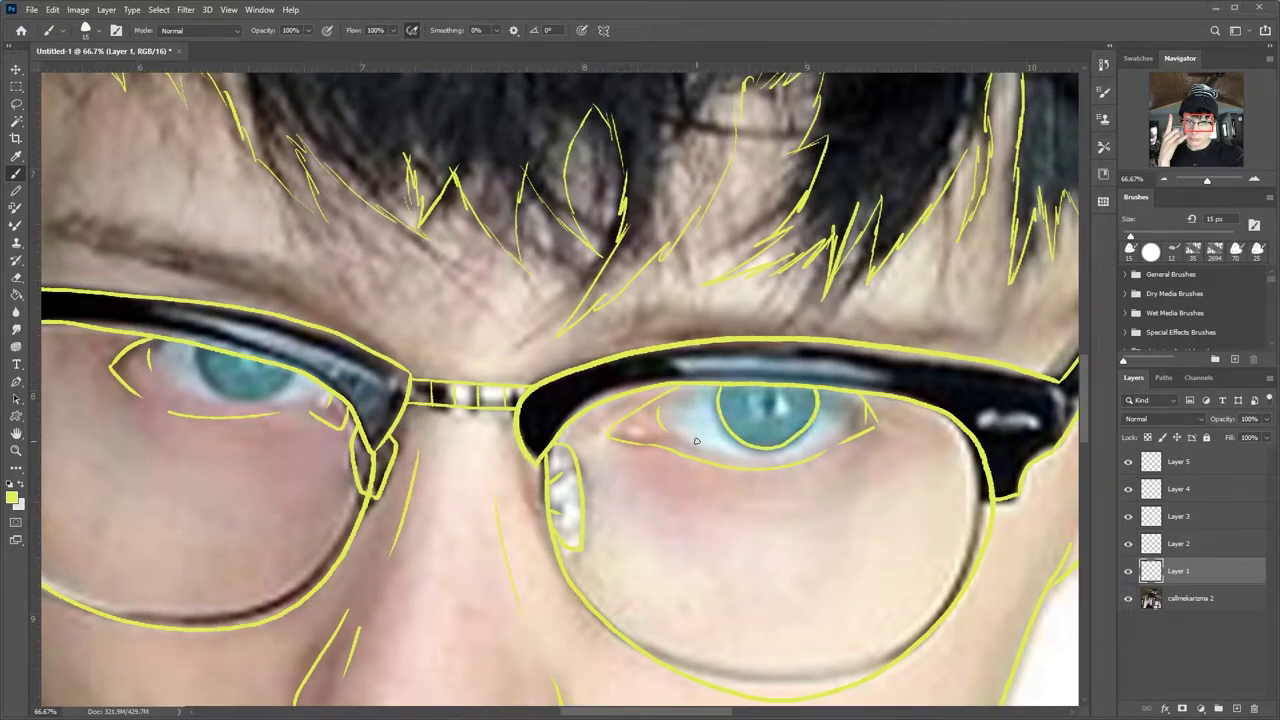
# Hatch short yellow strokes along the eyebrow
pyautogui.hscroll(-3, 198, 366)
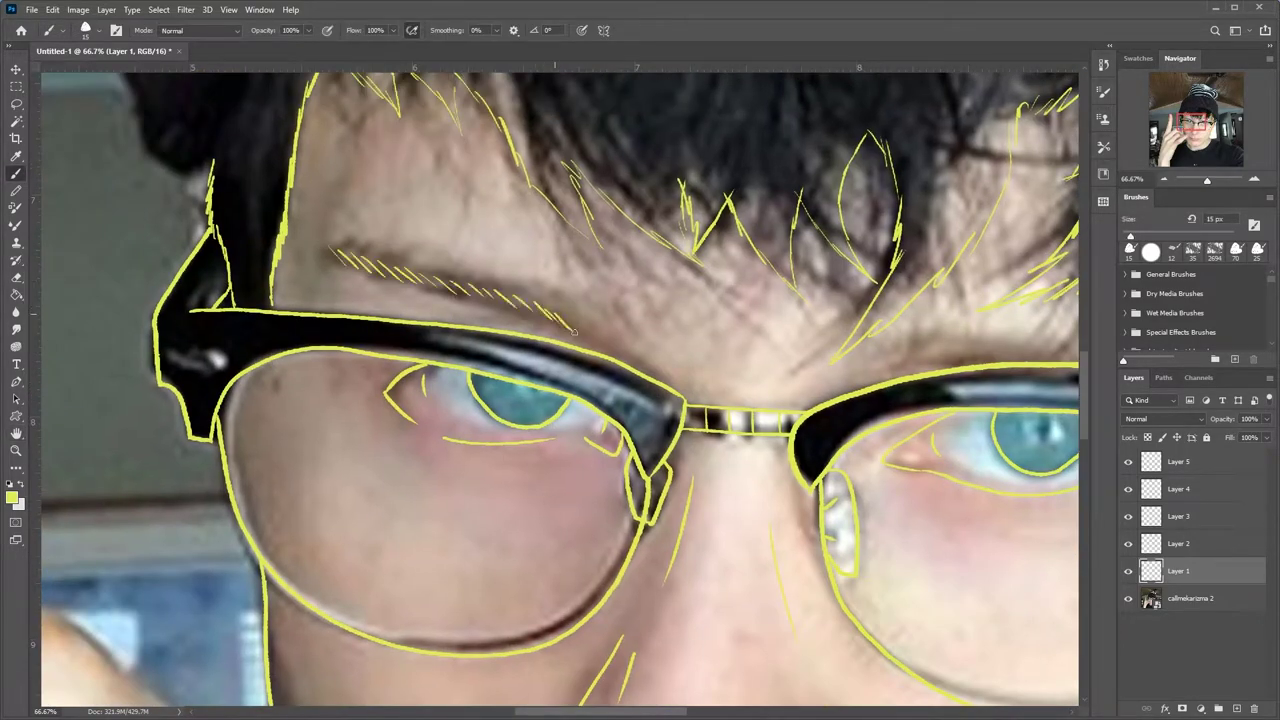
pyautogui.hscroll(5, 721, 511)
pyautogui.scroll(1, 721, 511)
pyautogui.moveTo(416, 462); pyautogui.dragTo(540, 440)
pyautogui.scroll(-4, 658, 263)
pyautogui.hscroll(-2, 658, 263)
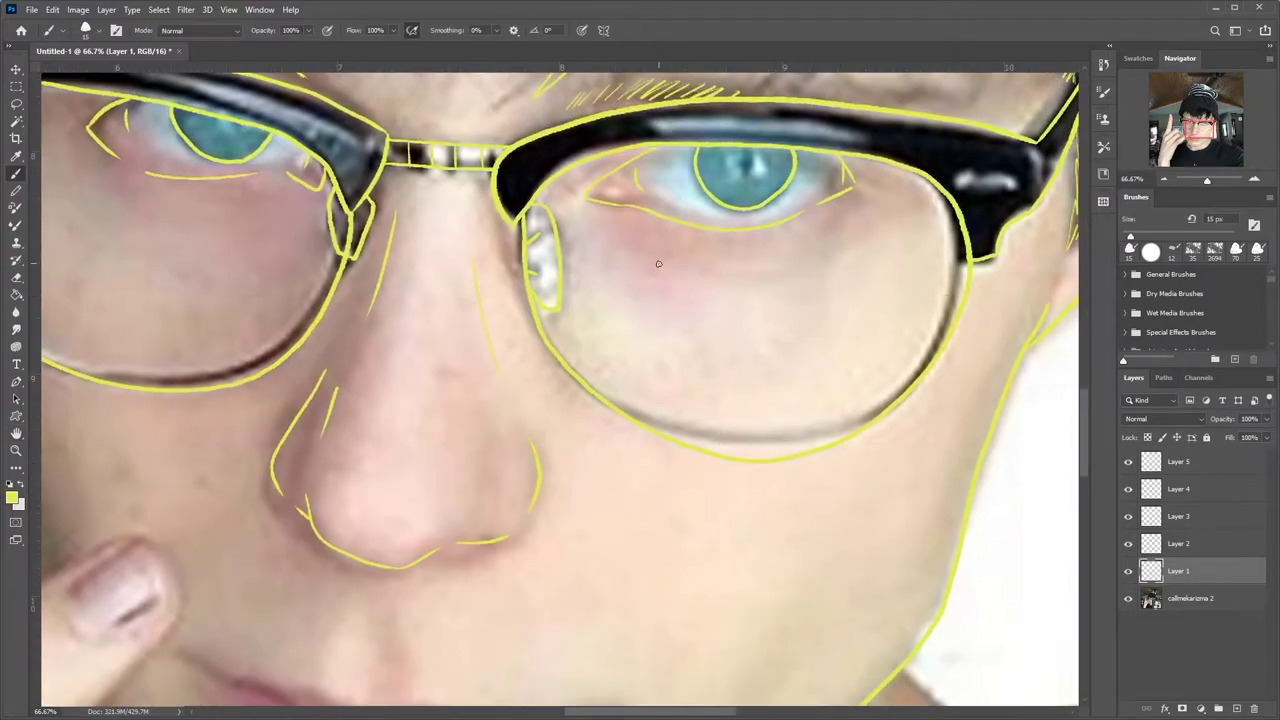
pyautogui.scroll(-5, 837, 434)
pyautogui.scroll(-3, 837, 434)
# Draw the shirt collar line across the shoulders and fold lines on the right sleeve
pyautogui.hotkey('ctrl', '-')
pyautogui.hotkey('ctrl', '-')
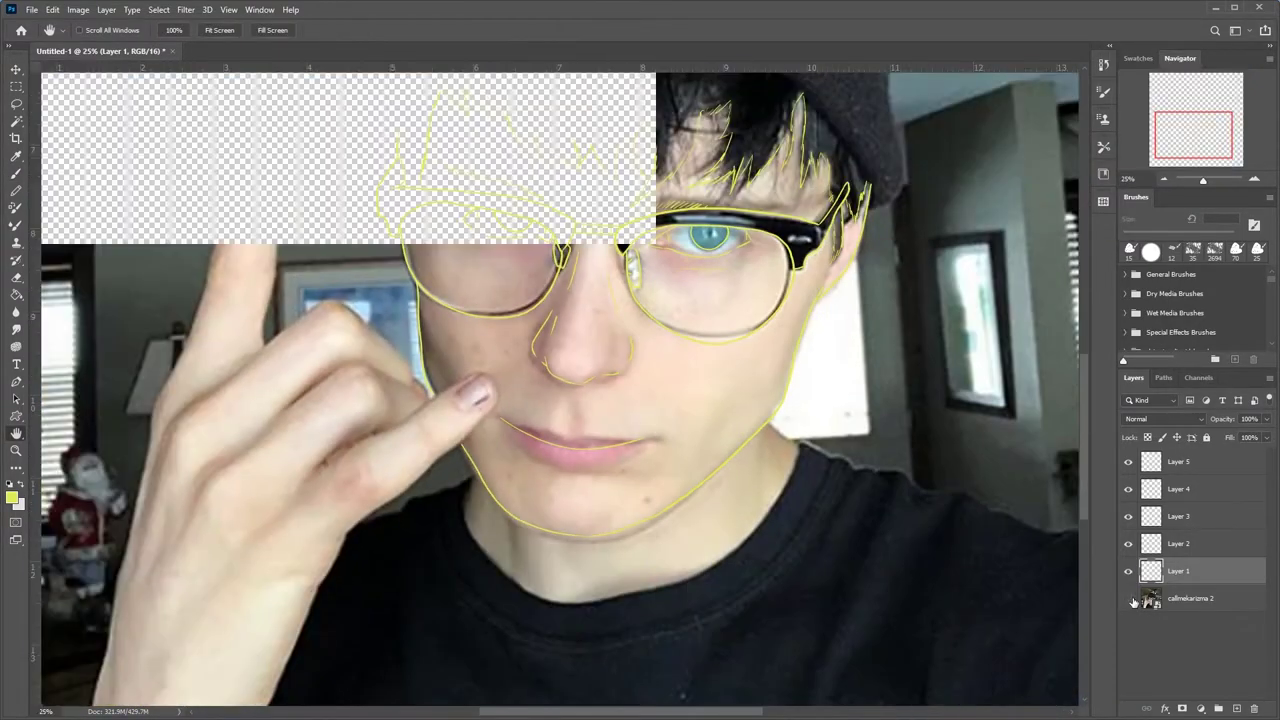
pyautogui.hscroll(5, 681, 485)
pyautogui.scroll(-2, 681, 485)
pyautogui.scroll(-3, 681, 485)
pyautogui.hotkey('ctrl', '-')
pyautogui.moveTo(555, 362)
pyautogui.mouseDown()
pyautogui.moveTo(335, 382)
pyautogui.moveTo(478, 495)
pyautogui.mouseUp()
pyautogui.hotkey('ctrl', 'z')
pyautogui.moveTo(302, 390); pyautogui.dragTo(574, 374)
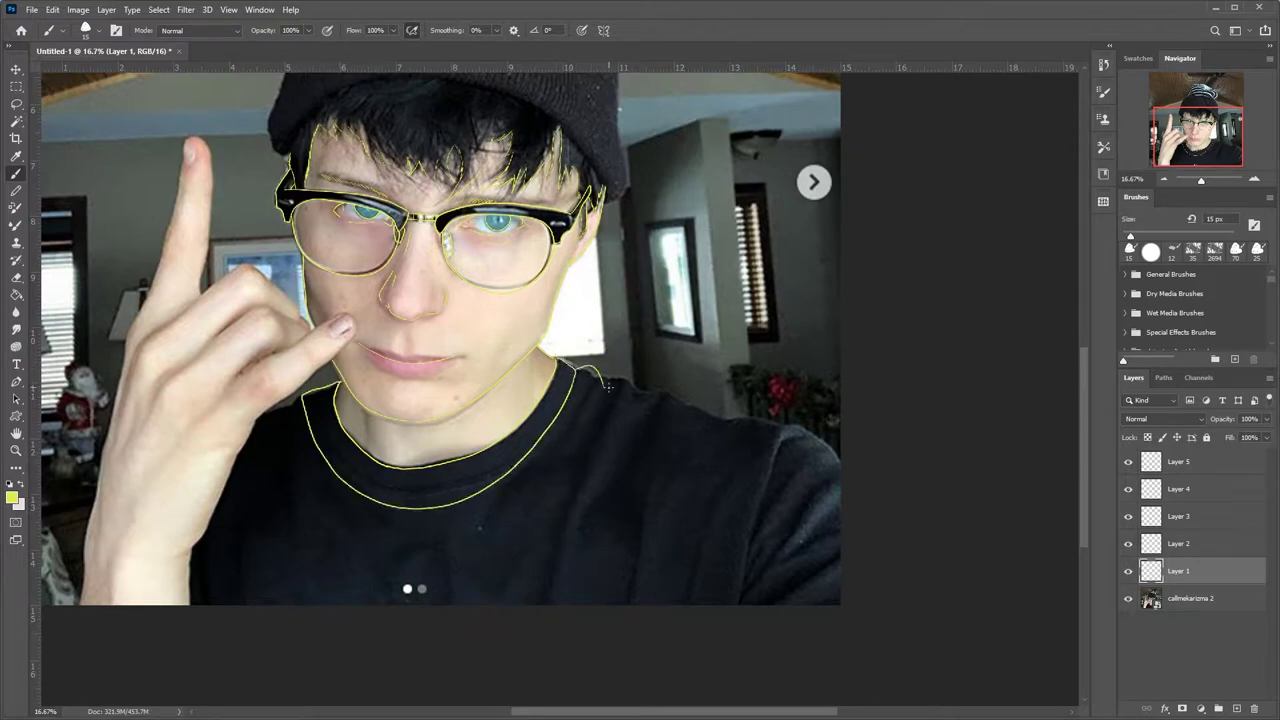
pyautogui.moveTo(796, 476); pyautogui.dragTo(766, 530)
pyautogui.moveTo(826, 490); pyautogui.dragTo(772, 568)
pyautogui.moveTo(838, 550); pyautogui.dragTo(800, 573)
pyautogui.moveTo(745, 582); pyautogui.dragTo(735, 606)
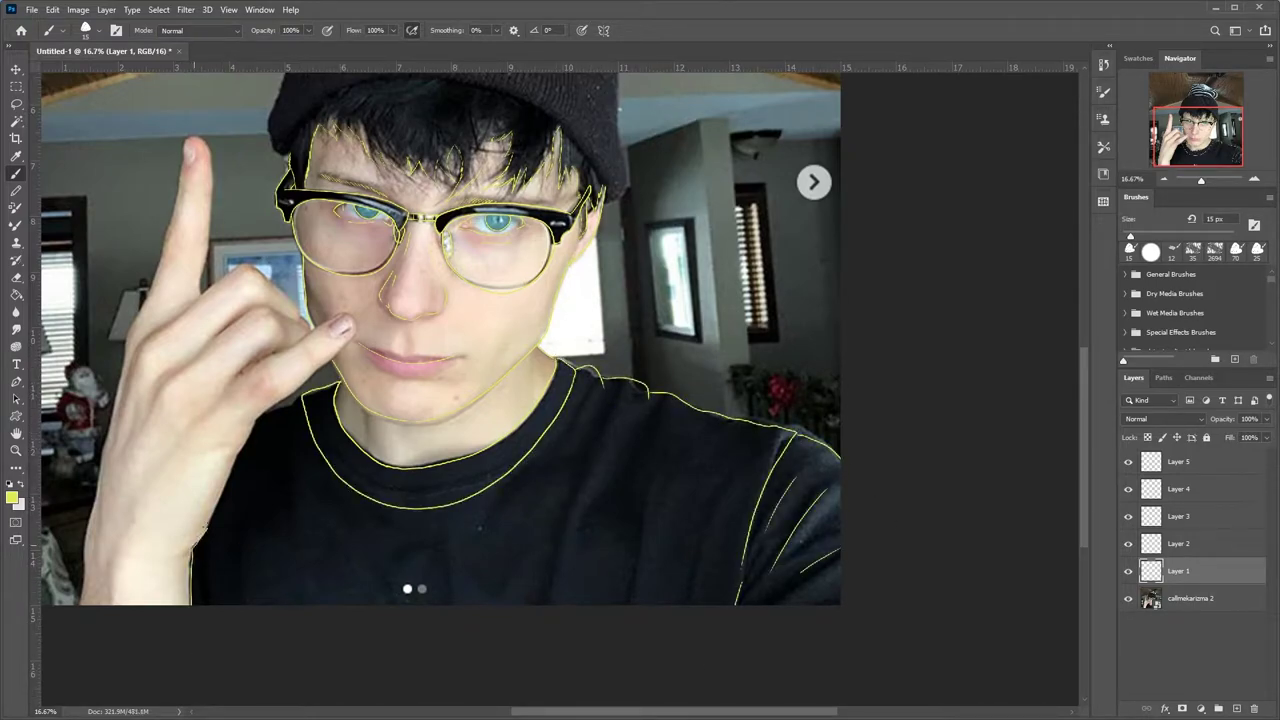
# Outline the hand, knuckles, raised finger and wrist edges in yellow
pyautogui.hotkey('ctrl', '+')
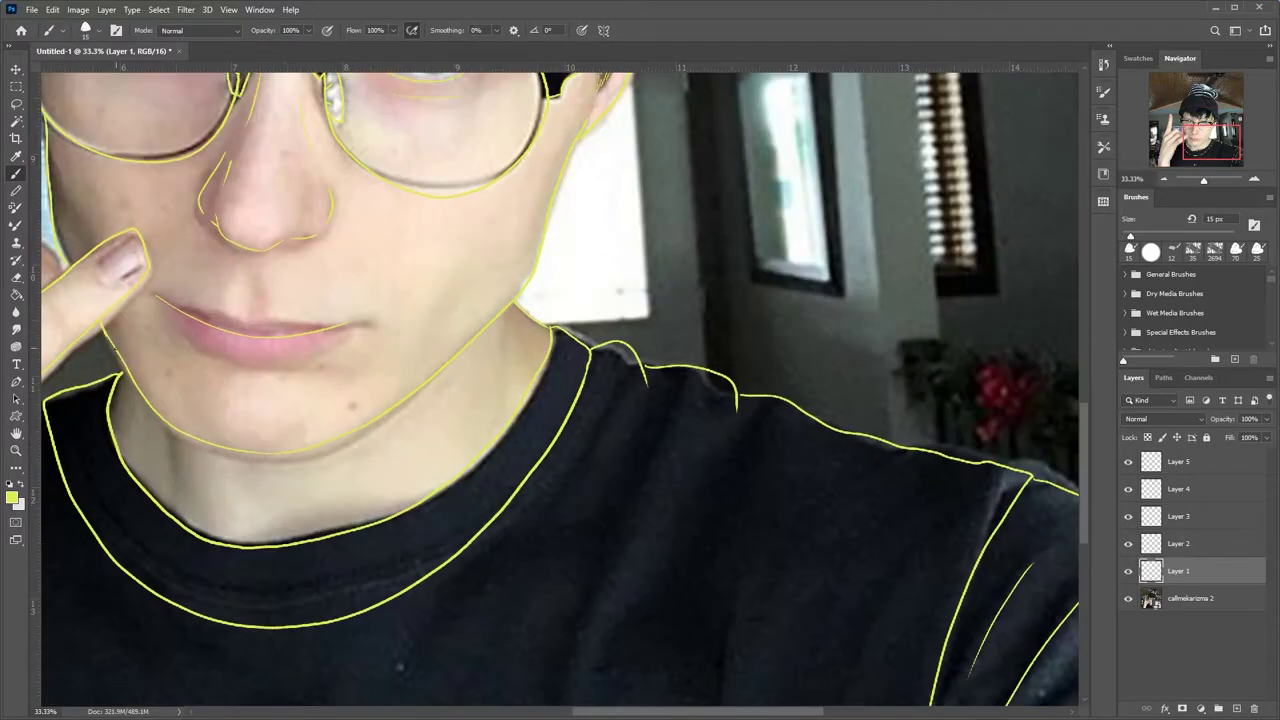
pyautogui.moveTo(127, 283); pyautogui.dragTo(585, 317)
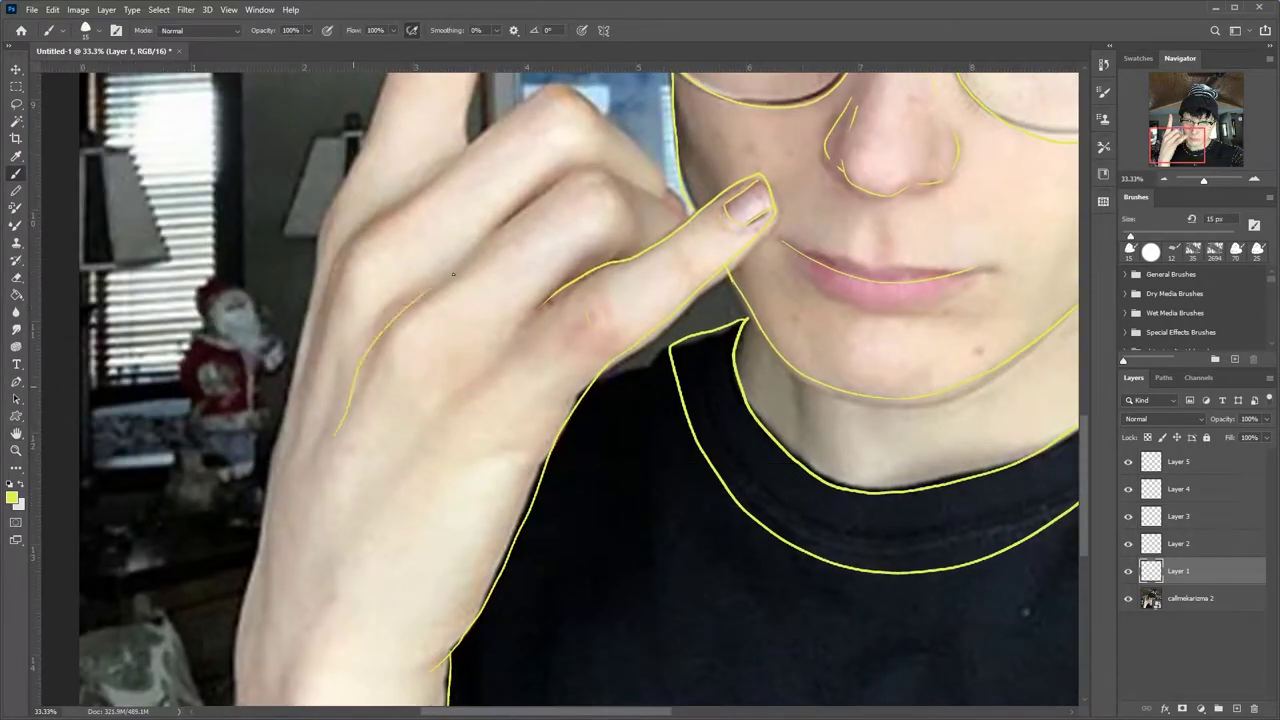
pyautogui.moveTo(453, 274); pyautogui.dragTo(733, 190)
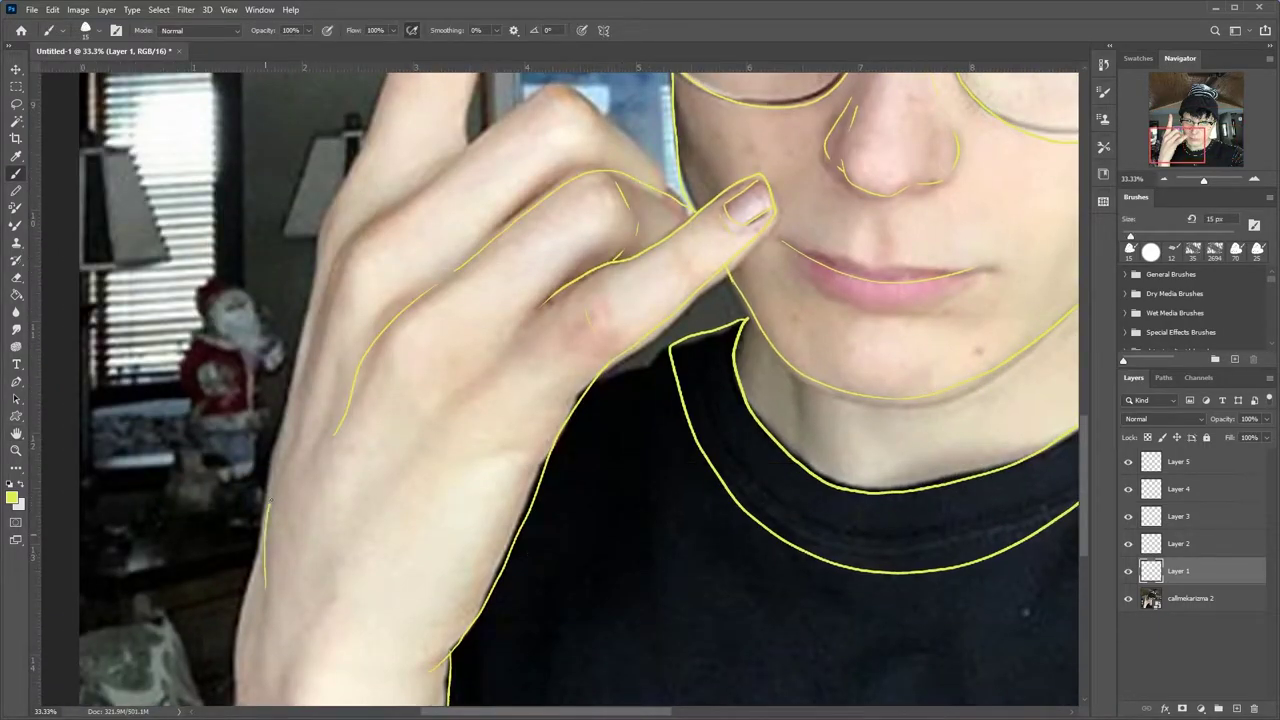
pyautogui.moveTo(268, 505); pyautogui.dragTo(582, 82)
pyautogui.moveTo(630, 124); pyautogui.dragTo(668, 194)
pyautogui.moveTo(668, 194); pyautogui.dragTo(893, 594)
pyautogui.moveTo(664, 272)
pyautogui.mouseDown()
pyautogui.moveTo(690, 228)
pyautogui.moveTo(713, 357)
pyautogui.moveTo(691, 538)
pyautogui.moveTo(835, 445)
pyautogui.mouseUp()
pyautogui.moveTo(806, 168); pyautogui.dragTo(740, 430)
pyautogui.moveTo(740, 500); pyautogui.dragTo(740, 130)
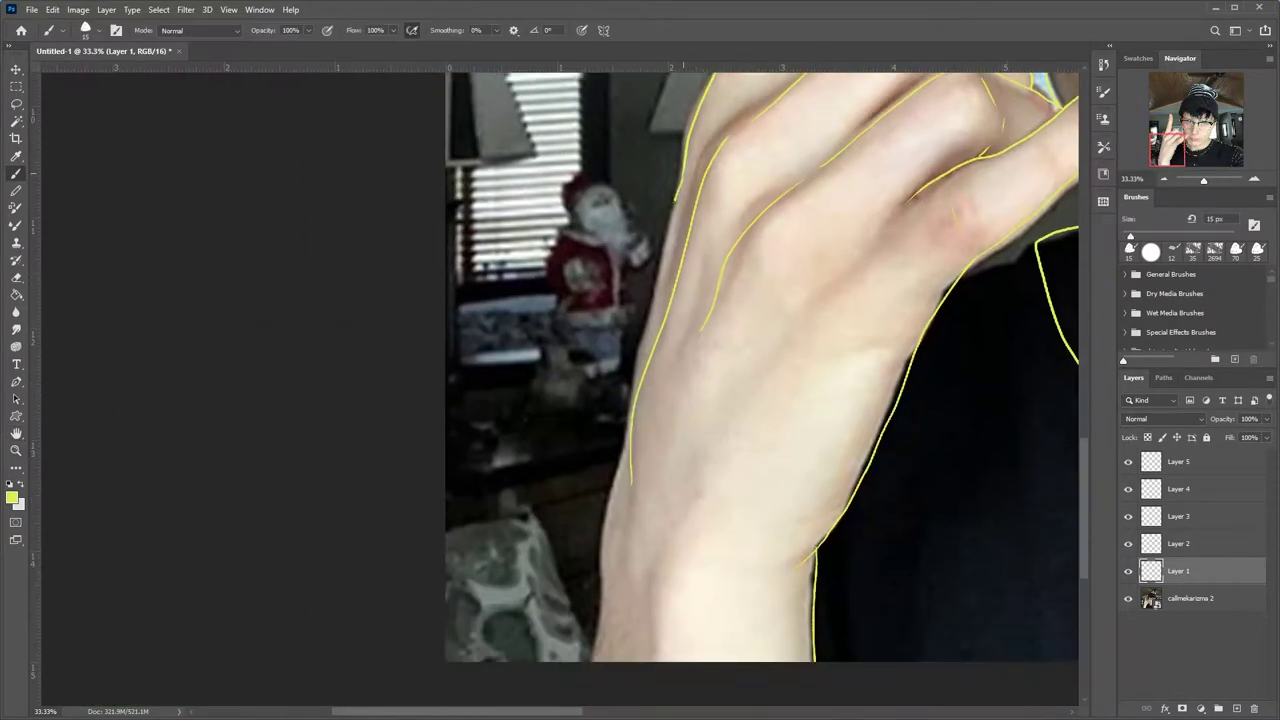
pyautogui.moveTo(676, 200); pyautogui.dragTo(600, 660)
pyautogui.moveTo(652, 550); pyautogui.dragTo(656, 662)
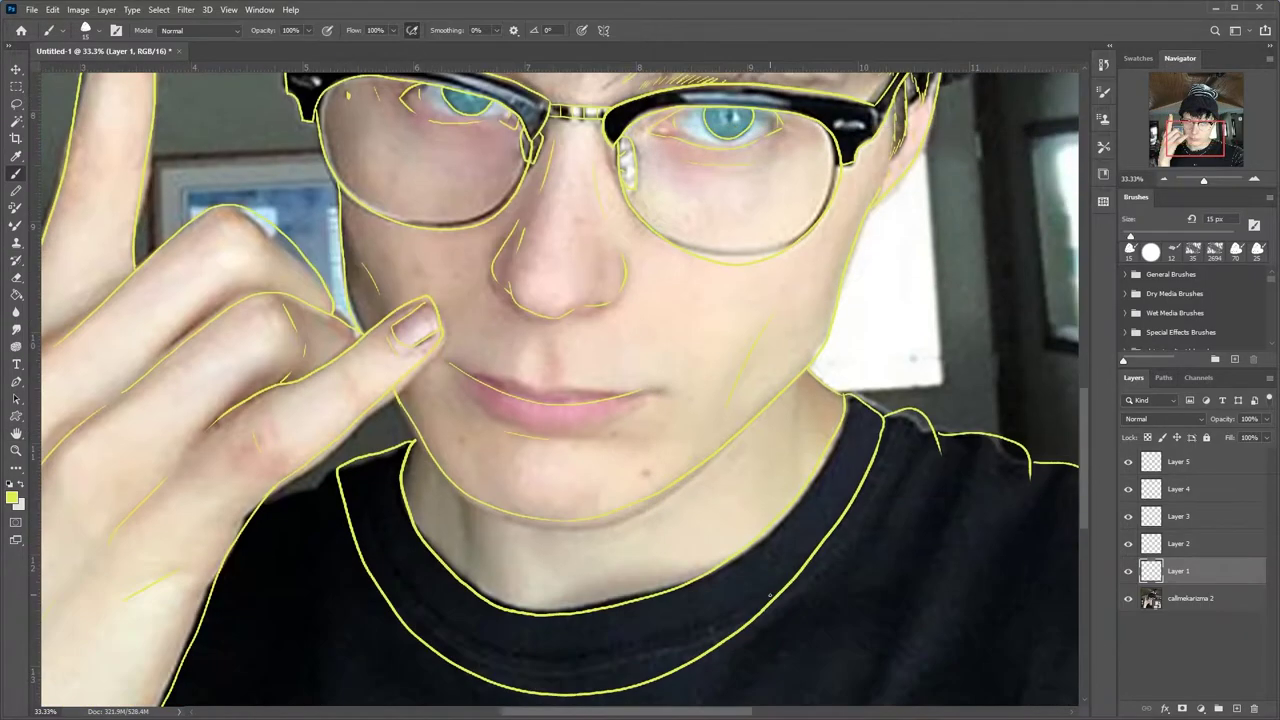
# Name the new layer BG, fill it dark navy, hide it, and select Layer 1
pyautogui.write('BG')
pyautogui.press('Return')
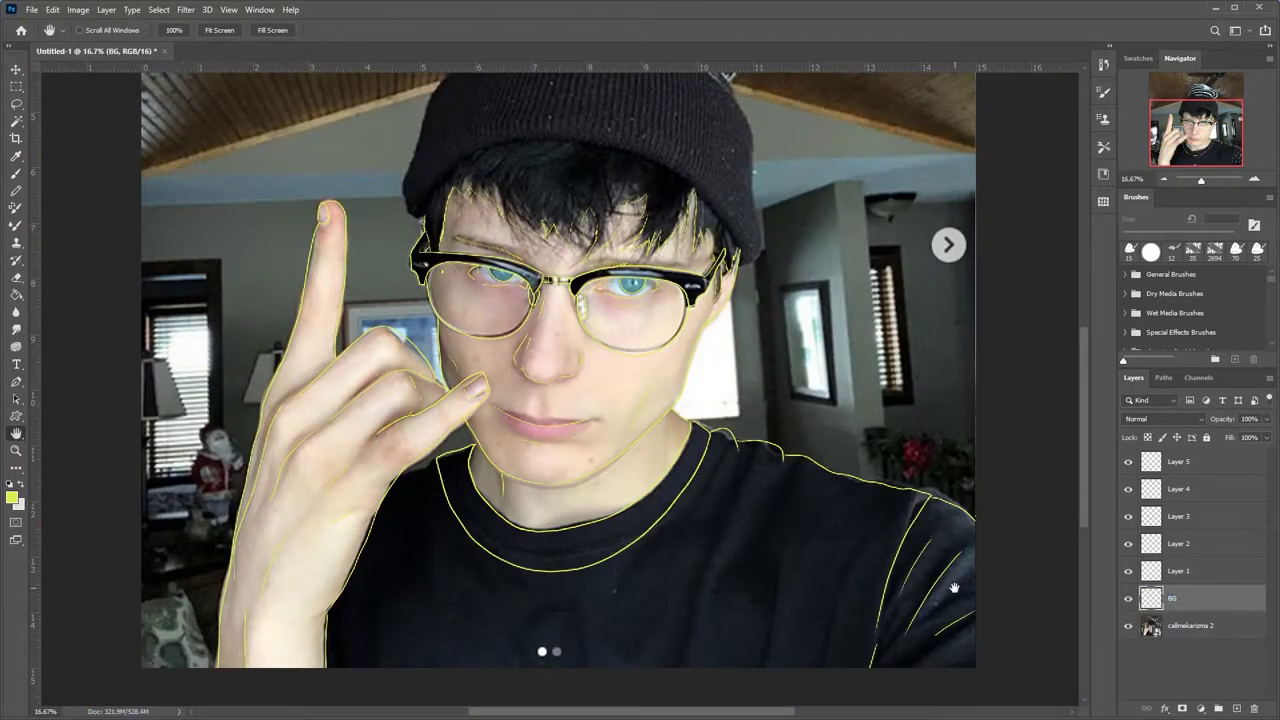
pyautogui.press('g')
pyautogui.click(830, 383)
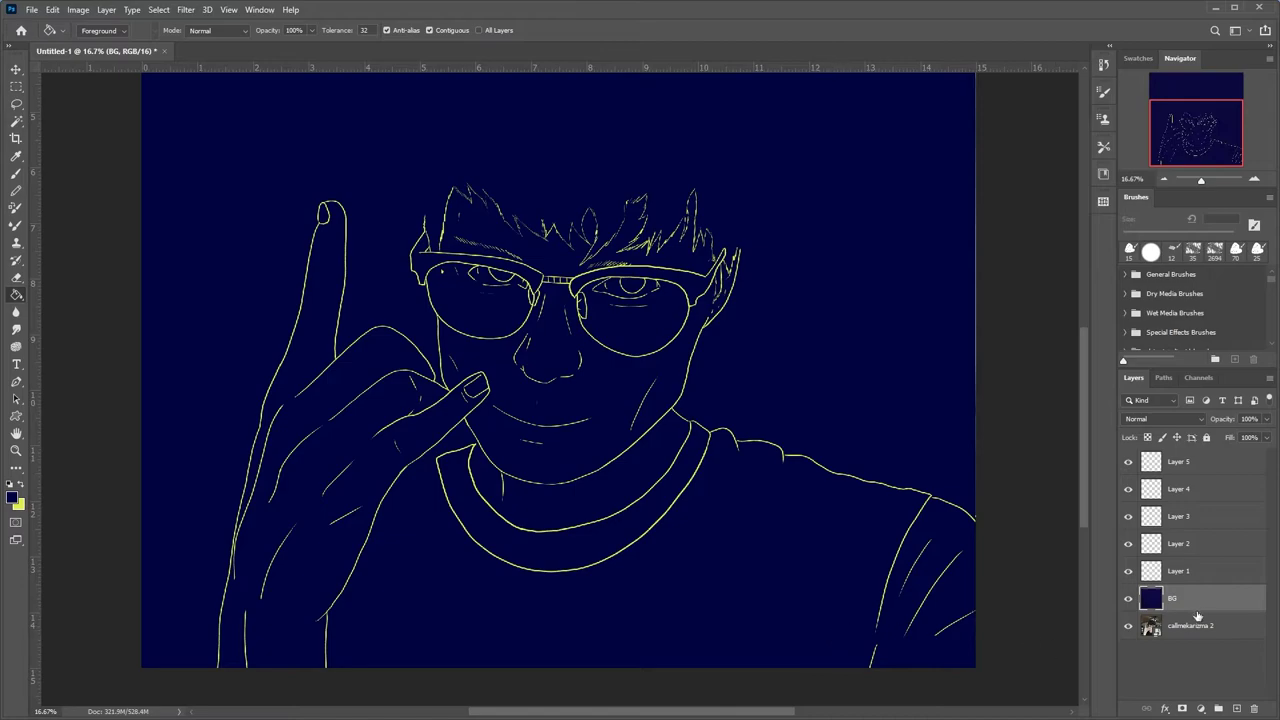
pyautogui.click(1128, 598)
pyautogui.click(1190, 570)
# Switch to a yellow brush and outline the beanie
pyautogui.press('b')
pyautogui.press('x')
pyautogui.scroll(1, 610, 380)
pyautogui.moveTo(318, 562)
pyautogui.mouseDown()
pyautogui.moveTo(480, 445)
pyautogui.moveTo(812, 605)
pyautogui.moveTo(835, 470)
pyautogui.moveTo(350, 383)
pyautogui.moveTo(310, 512)
pyautogui.mouseUp()
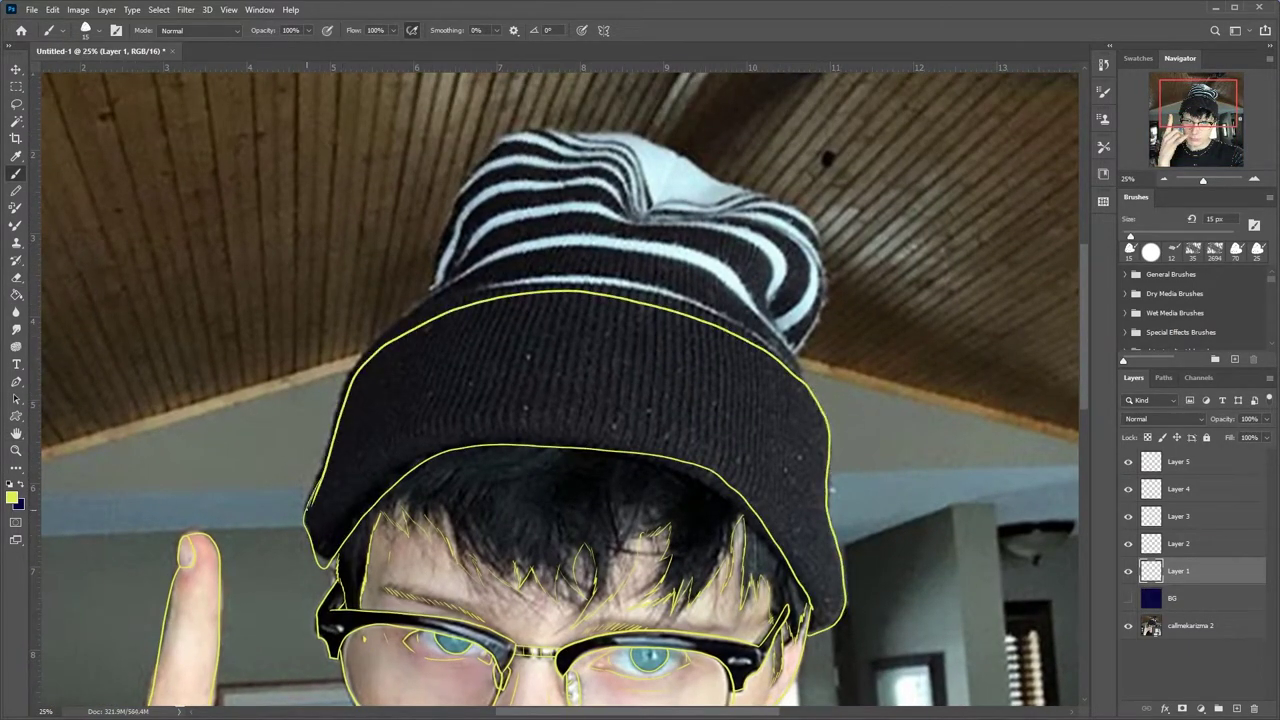
# Draw thin vertical yellow strokes across the beanie brim
pyautogui.scroll(5, 314, 510)
pyautogui.moveTo(440, 495)
pyautogui.mouseDown()
pyautogui.moveTo(645, 335)
pyautogui.moveTo(795, 555)
pyautogui.mouseUp()
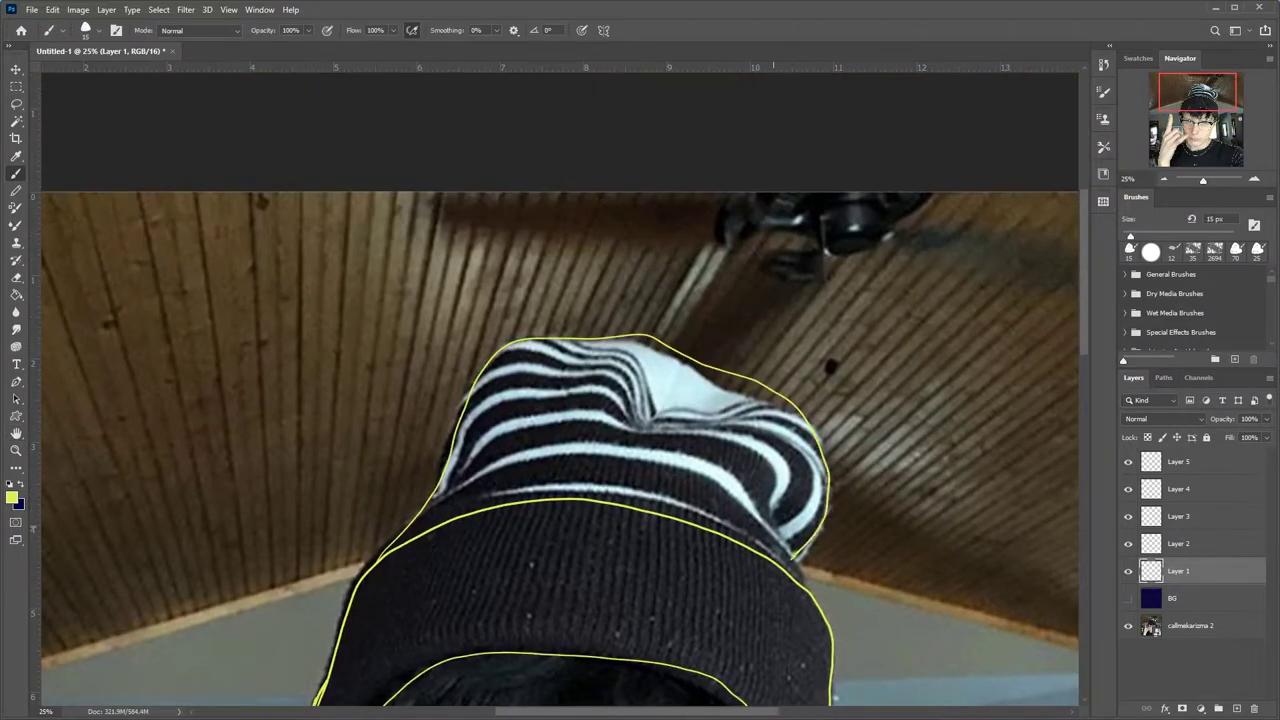
pyautogui.scroll(-3, 560, 400)
pyautogui.moveTo(348, 380); pyautogui.dragTo(308, 508)
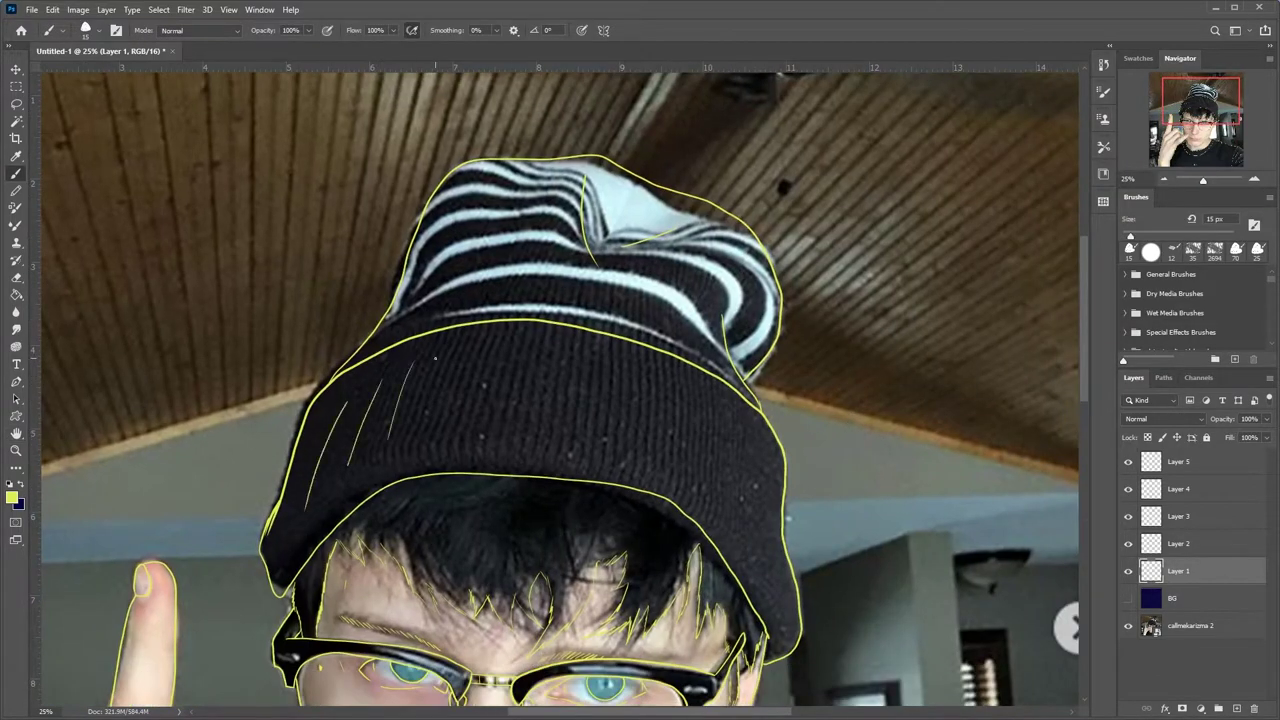
pyautogui.moveTo(436, 358); pyautogui.dragTo(420, 442)
pyautogui.moveTo(588, 352); pyautogui.dragTo(584, 440)
pyautogui.moveTo(726, 422); pyautogui.dragTo(710, 500)
pyautogui.moveTo(747, 510); pyautogui.dragTo(744, 530)
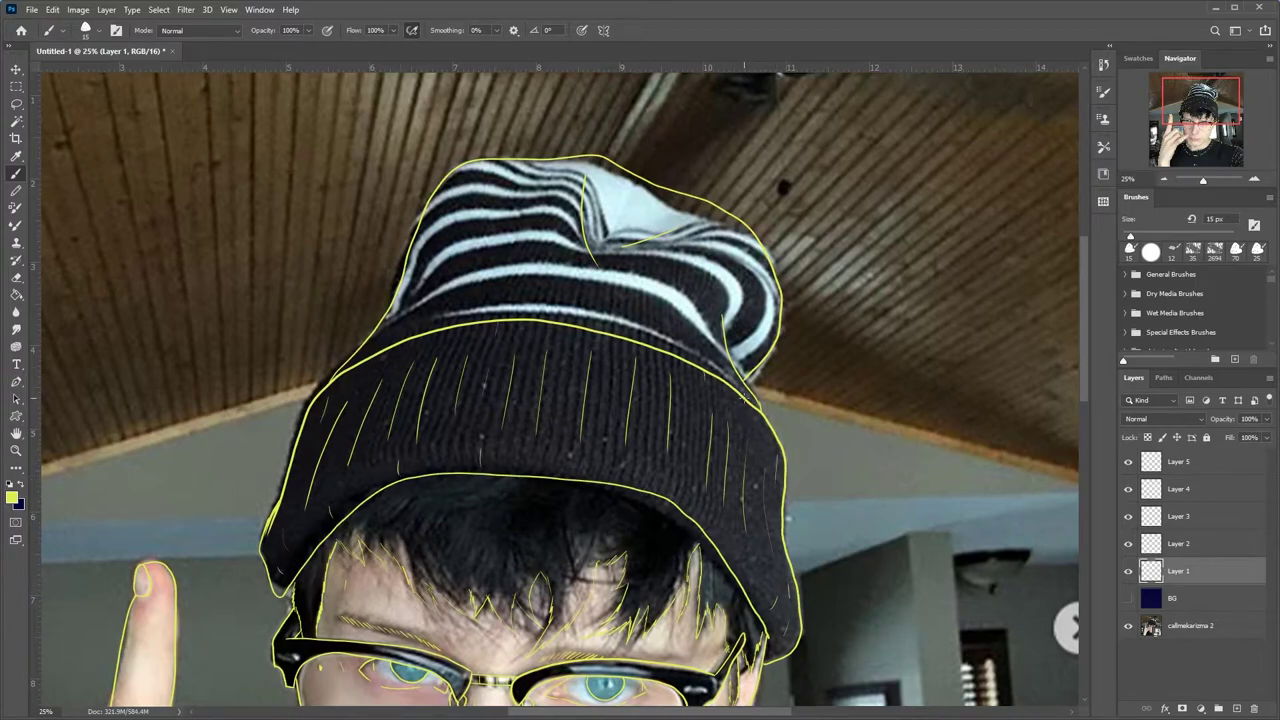
# Trace two stripe edges and a long stripe line around the beanie top
pyautogui.scroll(3, 566, 380)
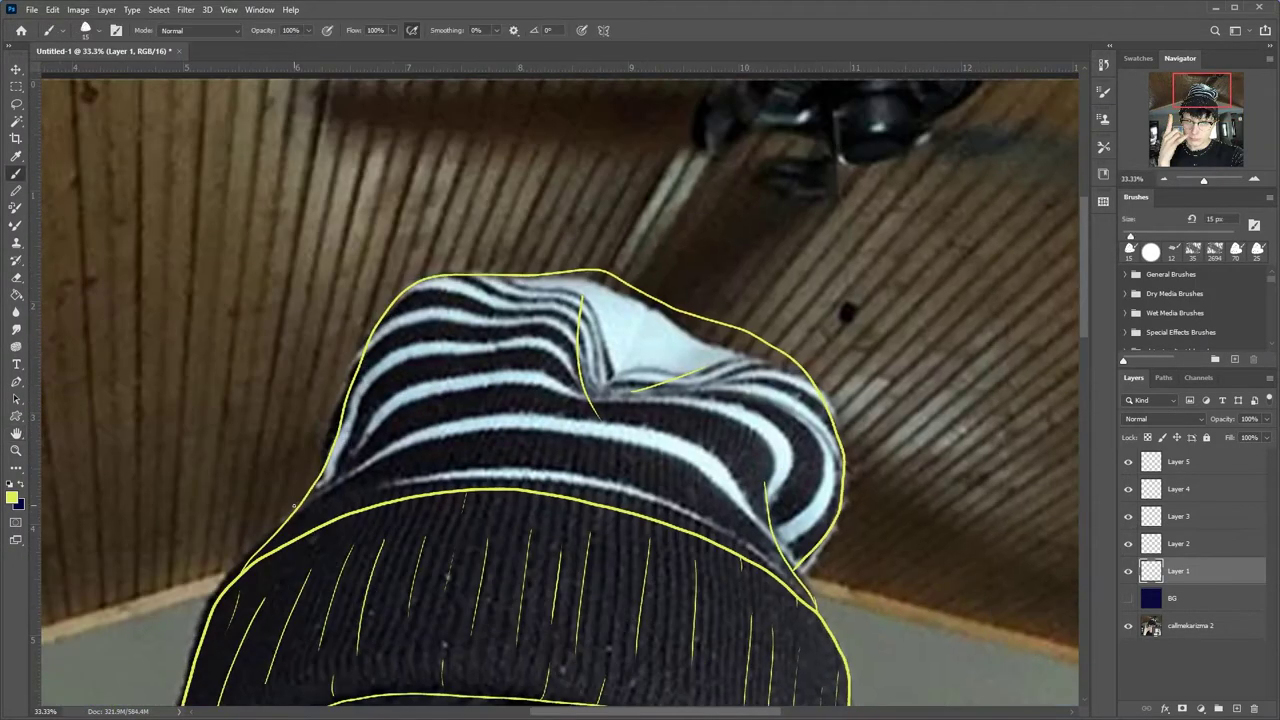
pyautogui.press('e')
pyautogui.press('b')
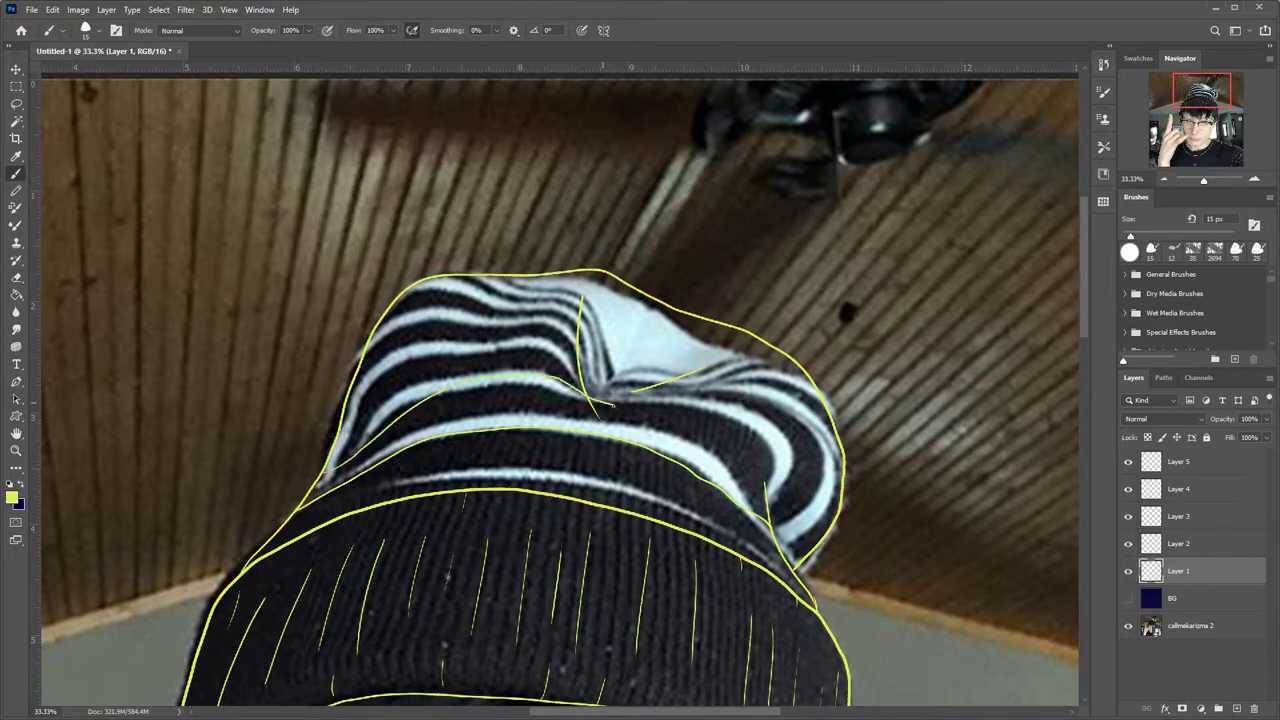
pyautogui.moveTo(612, 403); pyautogui.dragTo(770, 484)
pyautogui.moveTo(476, 419); pyautogui.dragTo(765, 516)
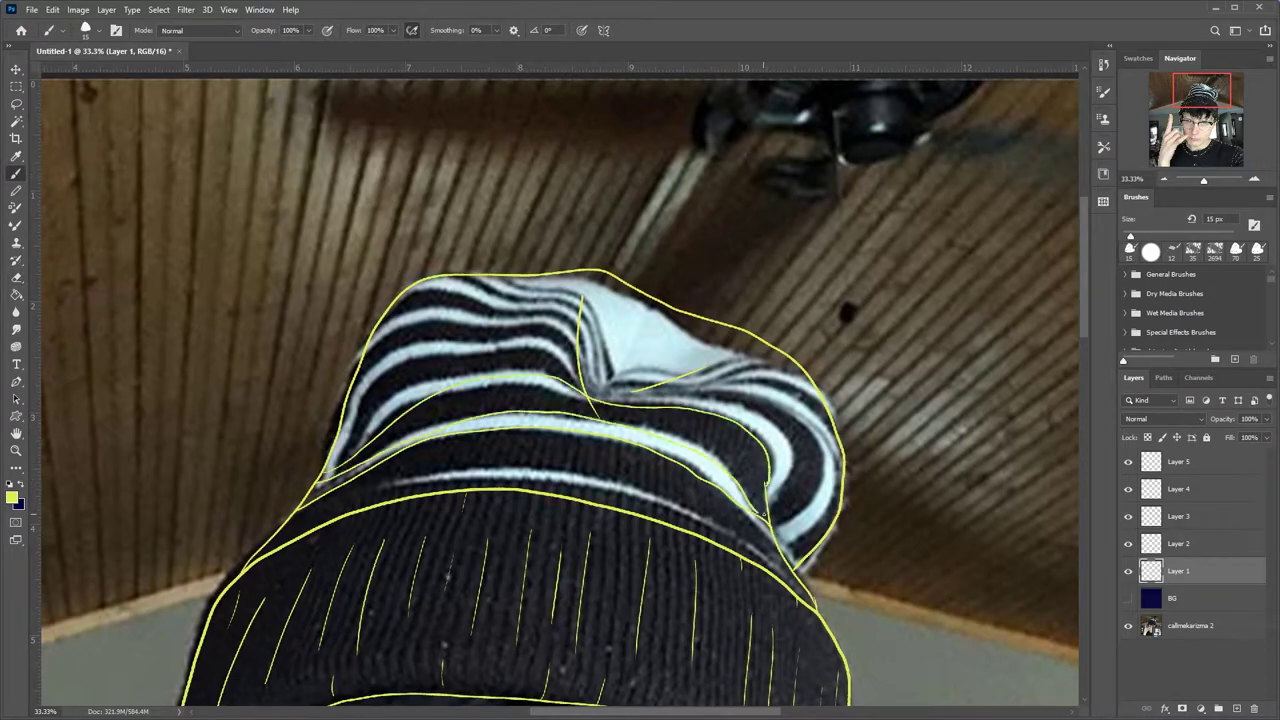
pyautogui.scroll(3, 687, 388)
pyautogui.scroll(-1, 687, 388)
pyautogui.scroll(-1, 687, 388)
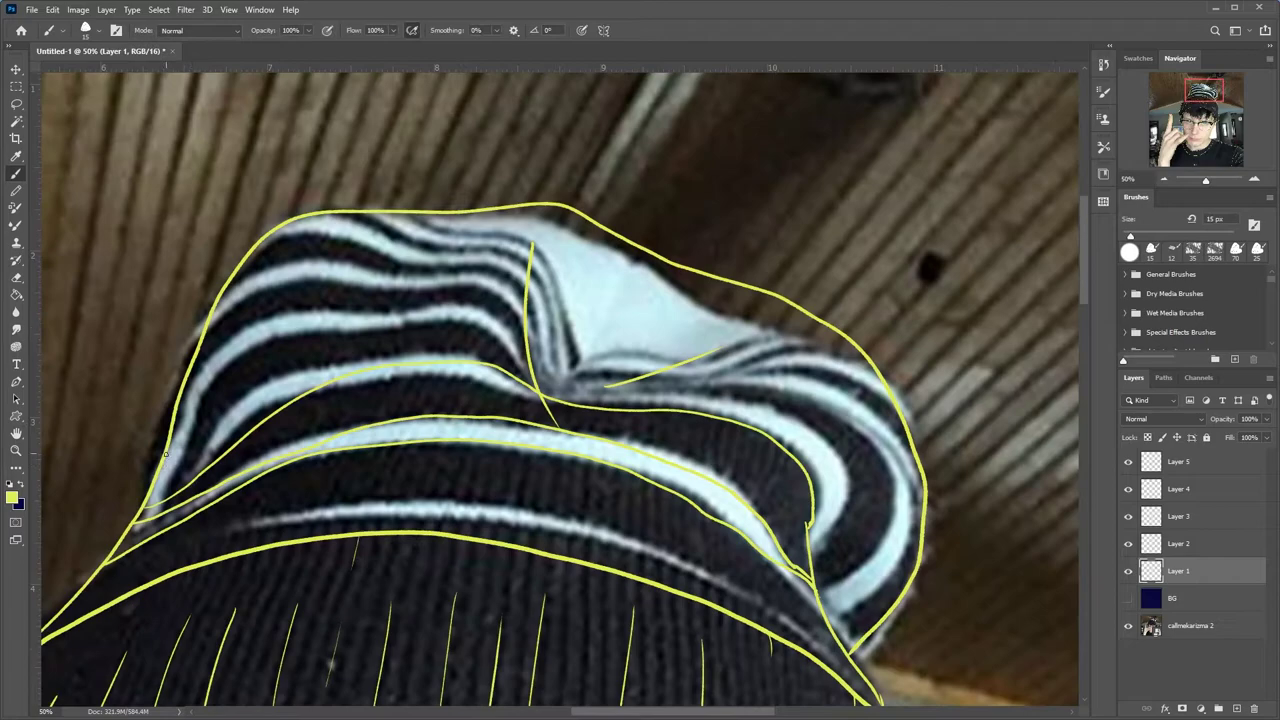
pyautogui.moveTo(810, 548); pyautogui.dragTo(176, 412)
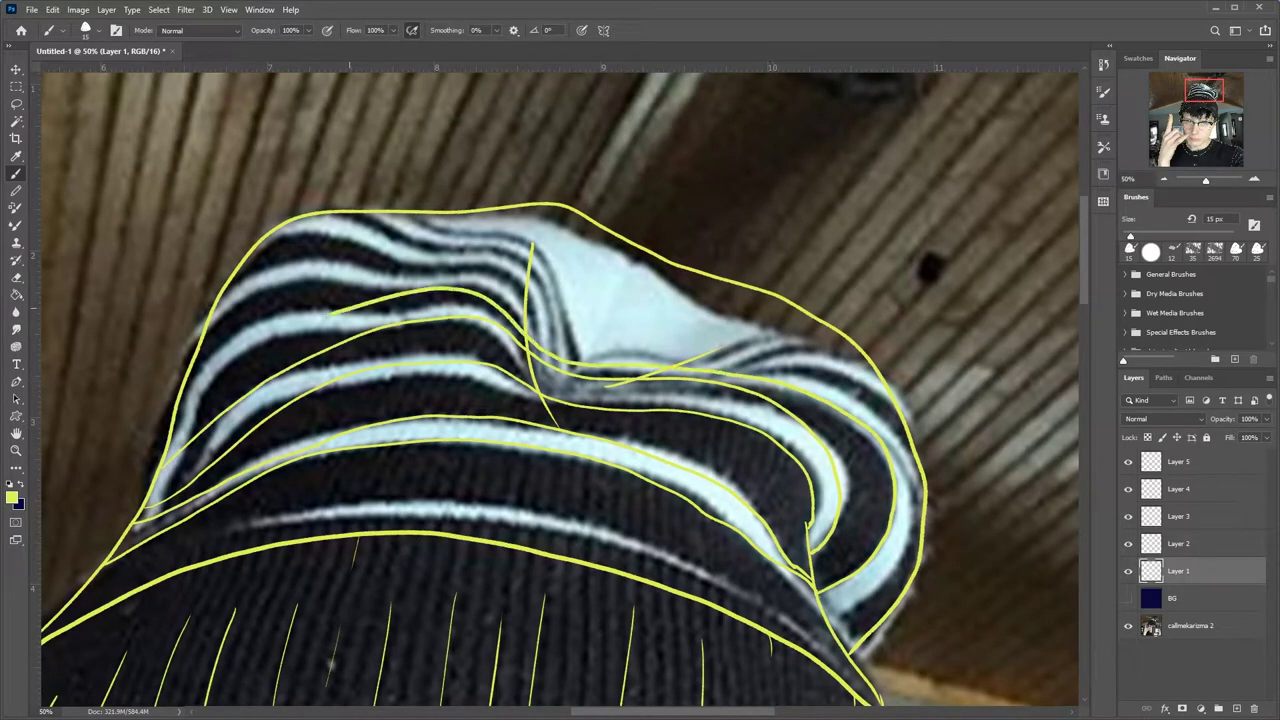
# Erase stray segments at the crease junction and redraw the stripe line through it
pyautogui.scroll(2, 590, 227)
pyautogui.press('e')
pyautogui.moveTo(480, 450); pyautogui.dragTo(665, 530)
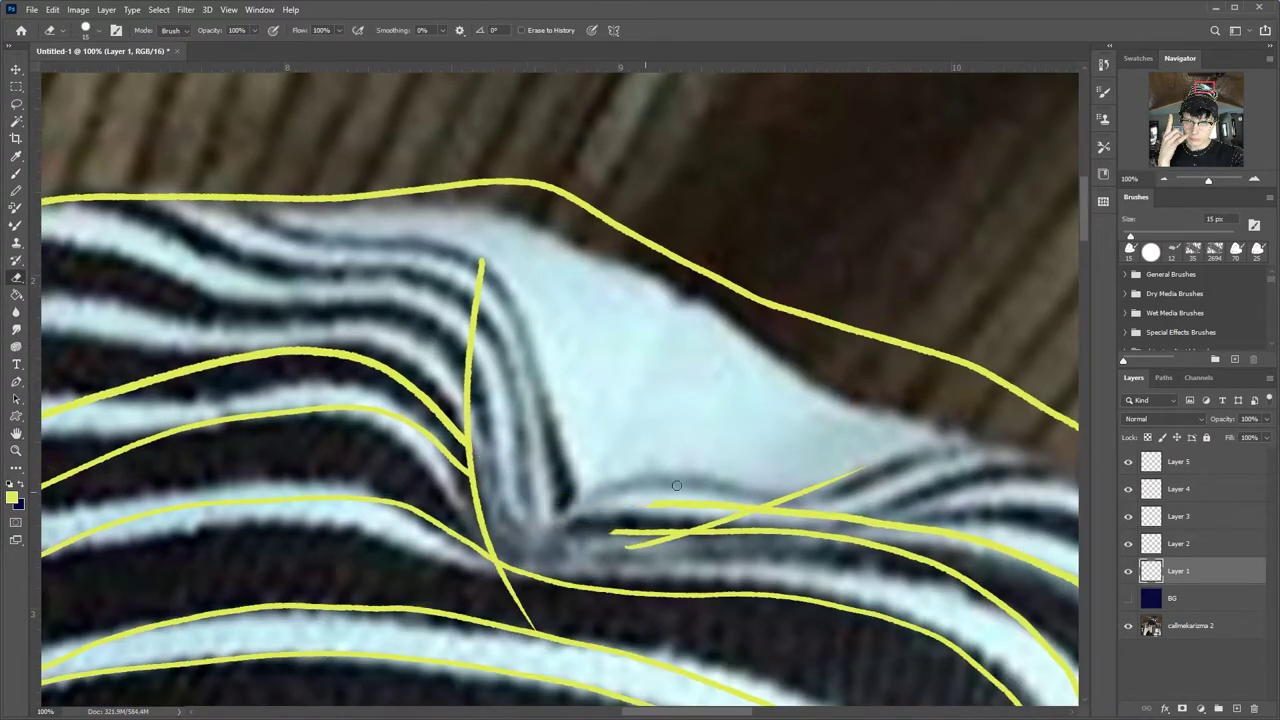
pyautogui.press('b')
pyautogui.moveTo(470, 455); pyautogui.dragTo(558, 521)
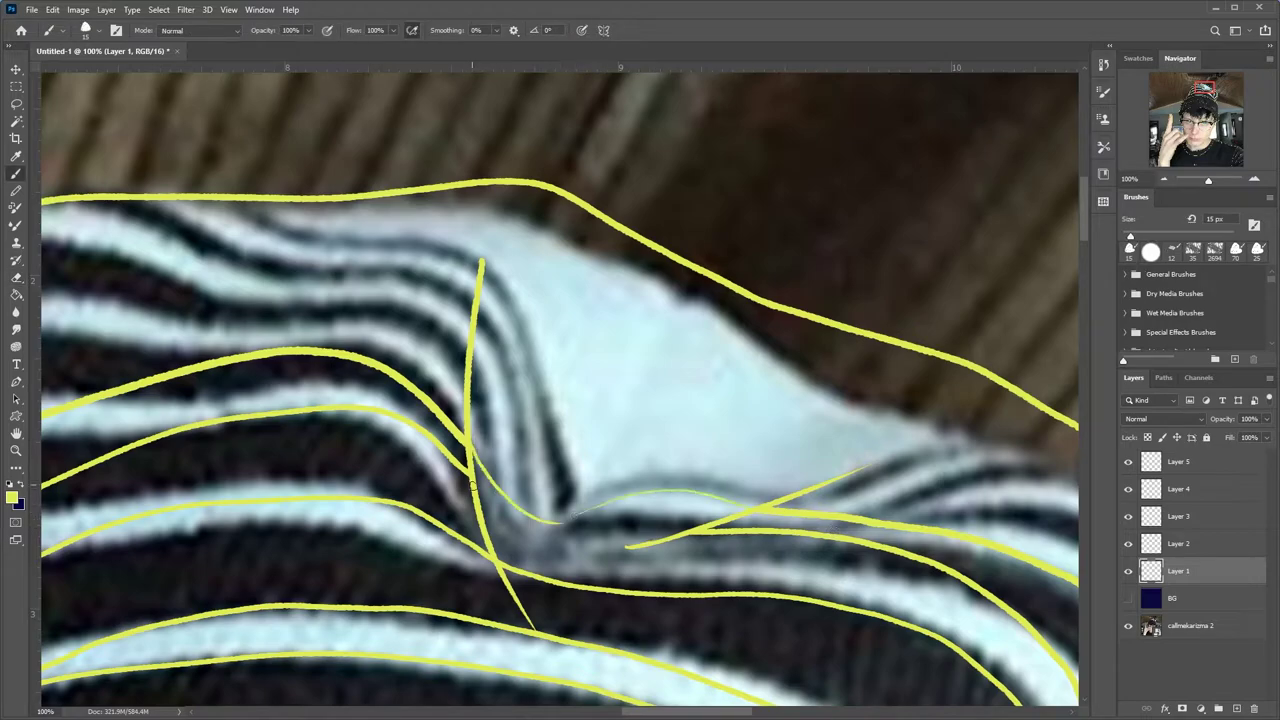
# Draw a curved yellow stripe line across the hat
pyautogui.scroll(-3, 524, 425)
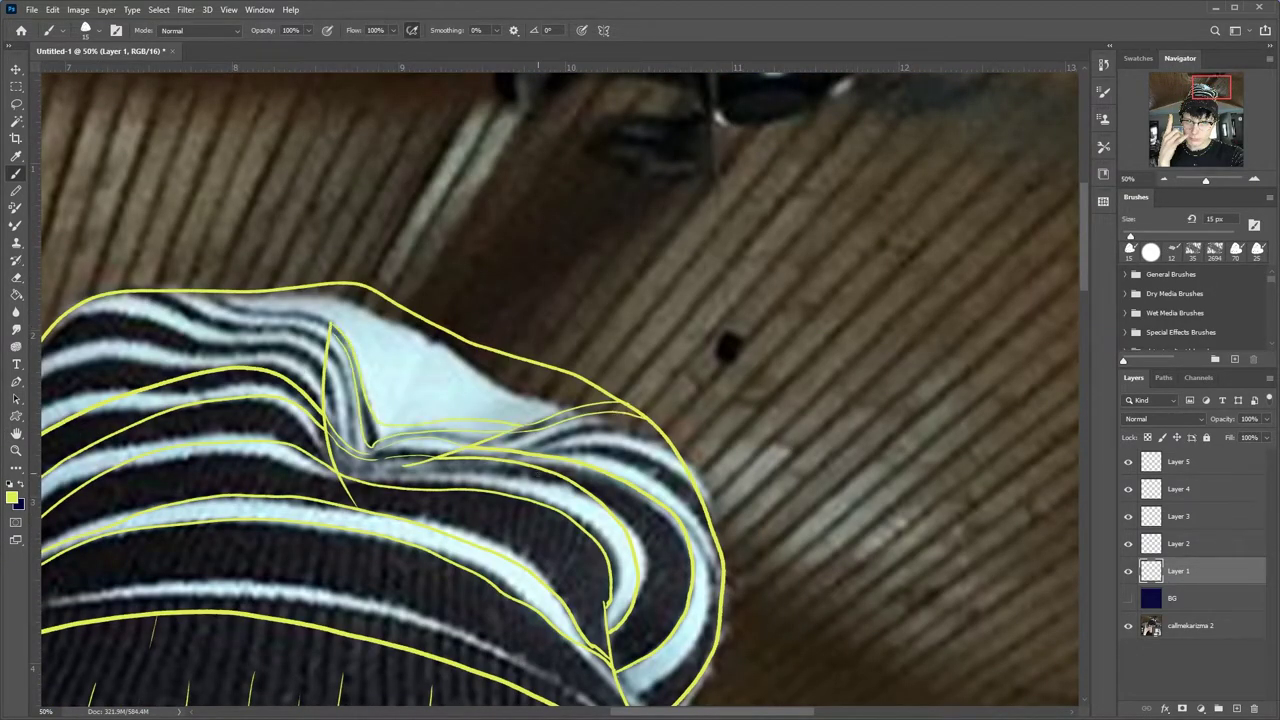
pyautogui.scroll(4, 335, 447)
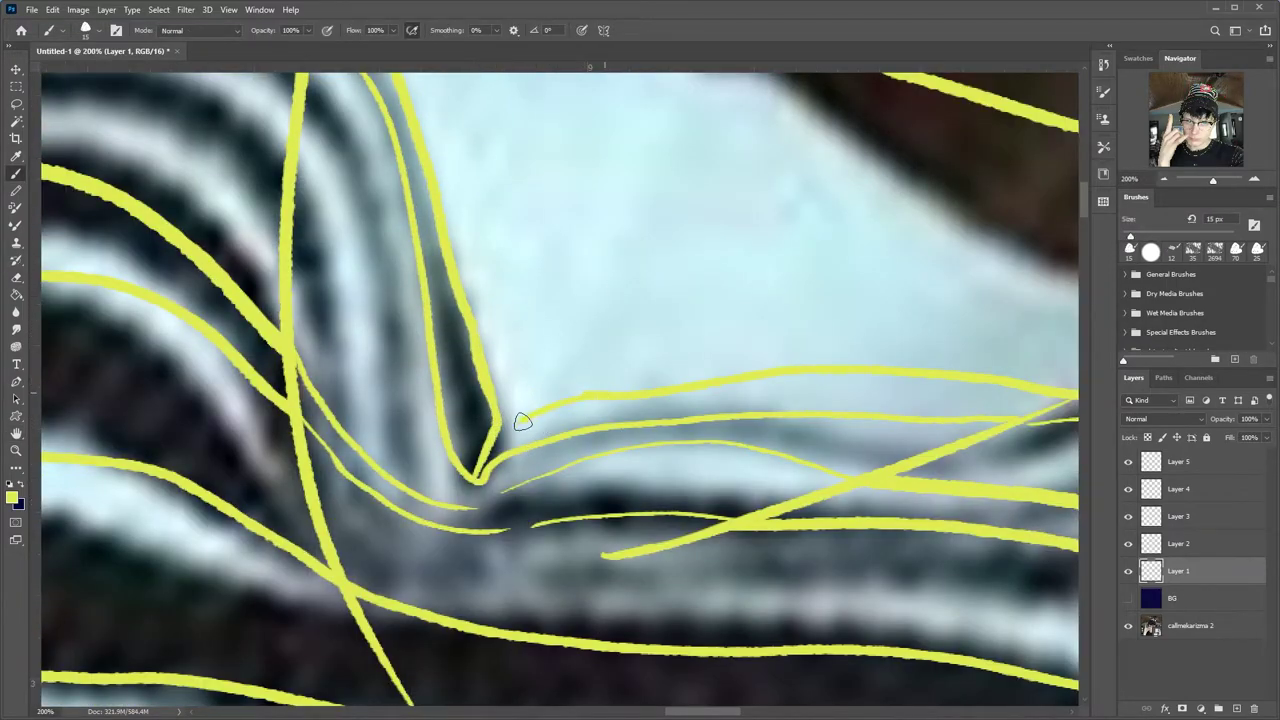
pyautogui.scroll(-1, 598, 393)
pyautogui.scroll(-1, 736, 421)
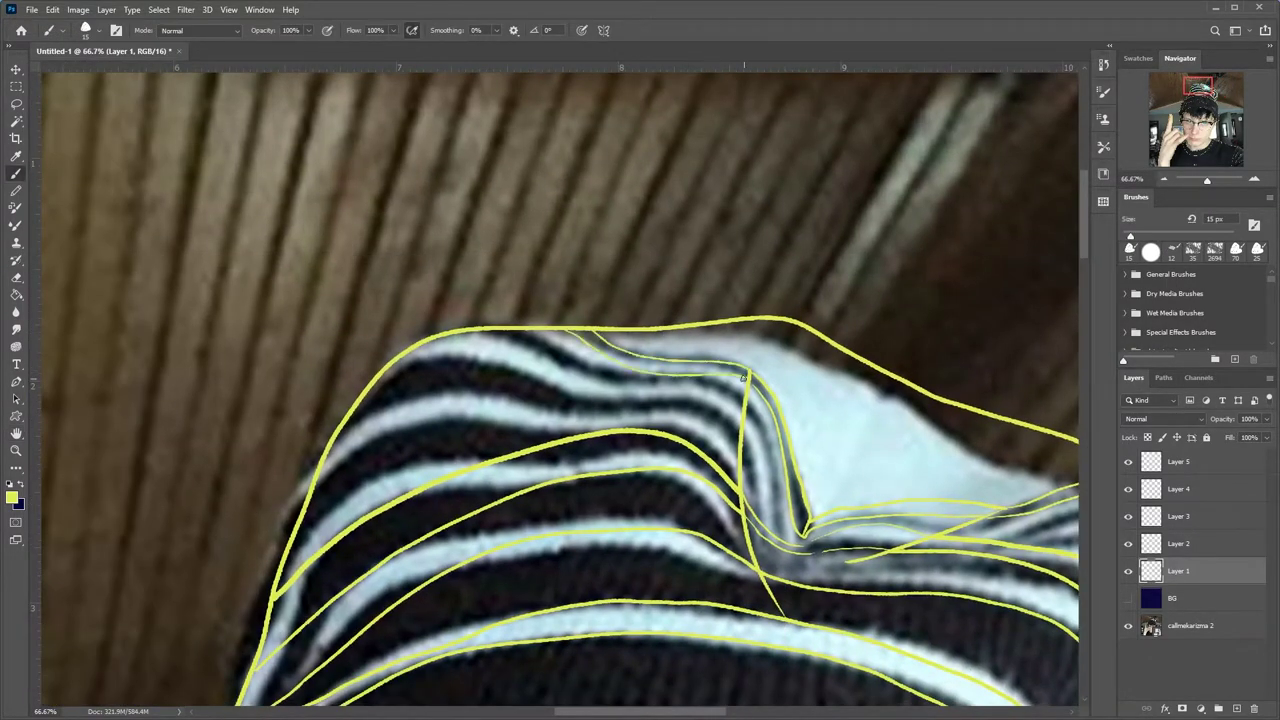
pyautogui.moveTo(338, 432); pyautogui.dragTo(740, 450)
pyautogui.hscroll(4, 768, 505)
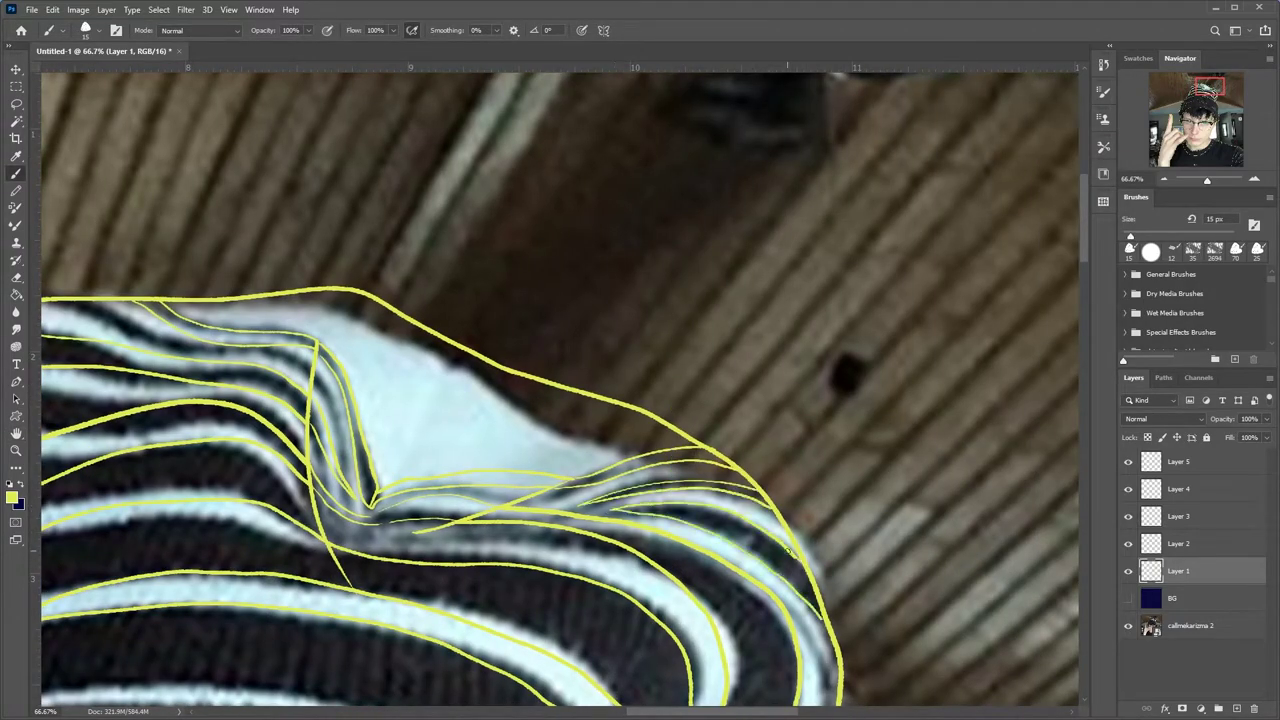
pyautogui.scroll(-5, 610, 513)
# Toggle the navy BG layer to check the line art, then zoom into the glasses
pyautogui.click(1128, 598)
pyautogui.hotkey('ctrl', '+')
pyautogui.hotkey('ctrl', '+')
pyautogui.hotkey('ctrl', '+')
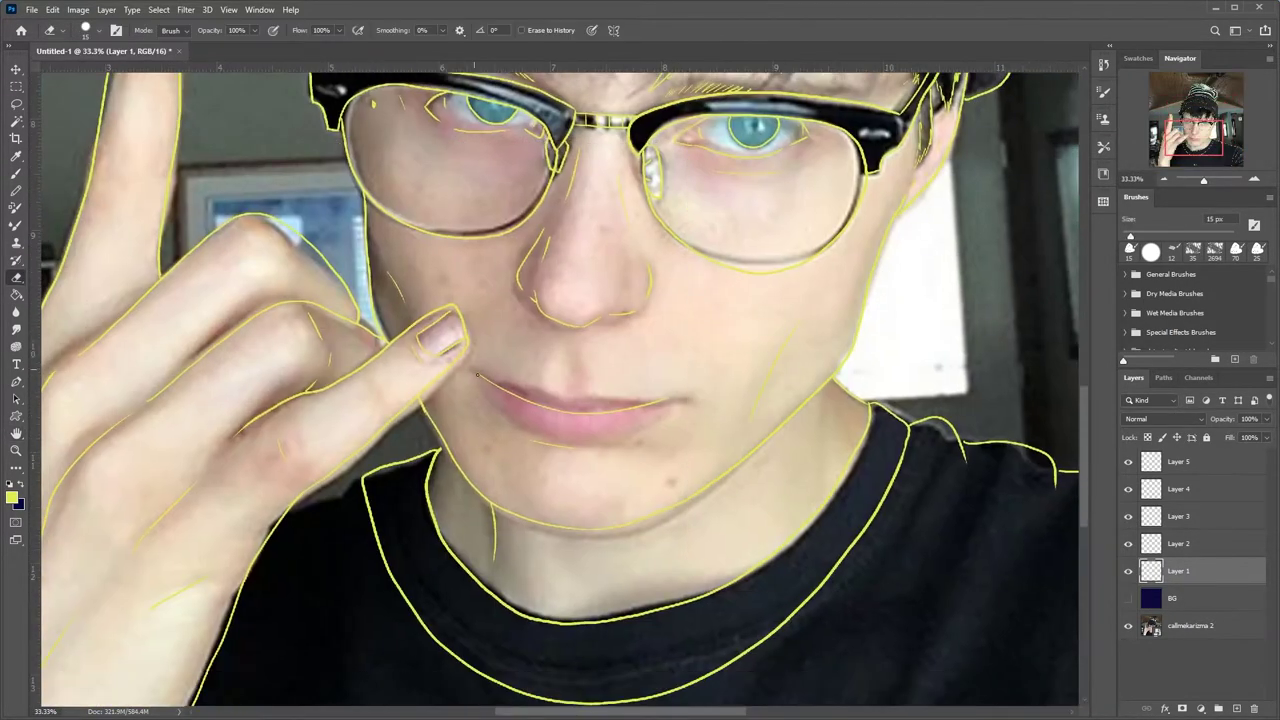
pyautogui.press('b')
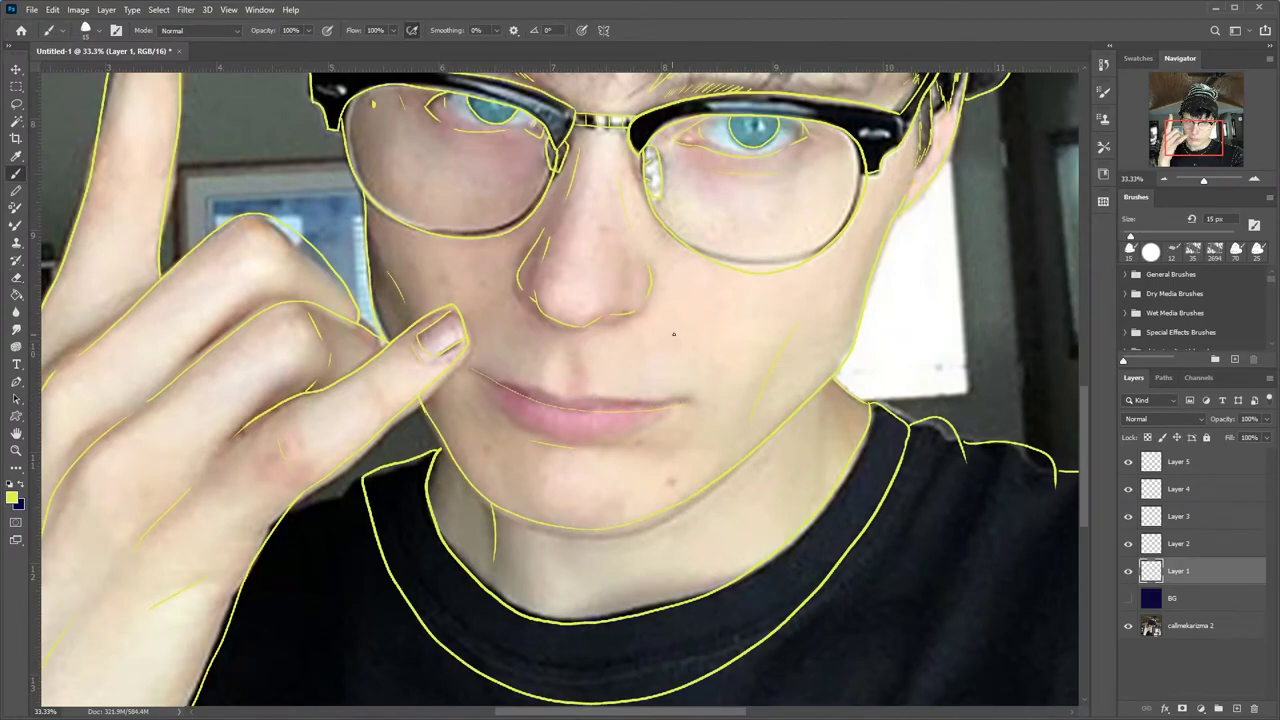
pyautogui.hotkey('ctrl', '+')
pyautogui.hotkey('ctrl', '+')
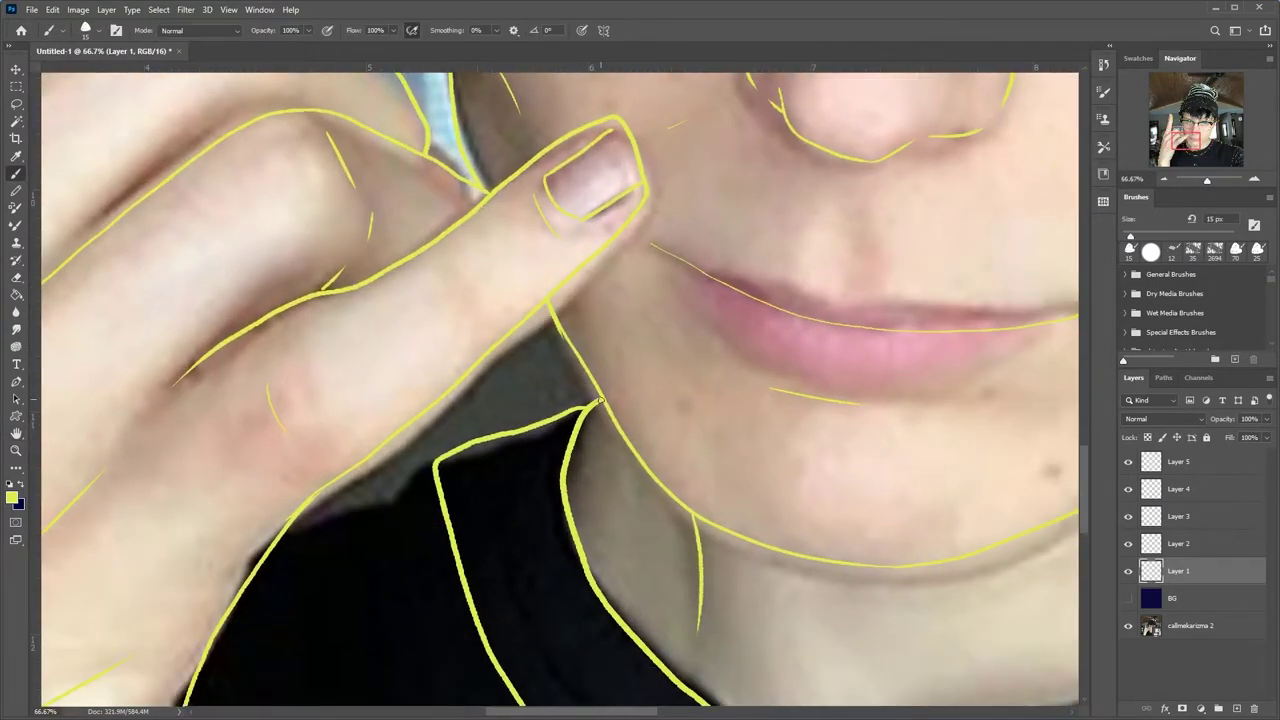
pyautogui.moveTo(806, 498); pyautogui.dragTo(716, 533)
pyautogui.scroll(-5, 716, 533)
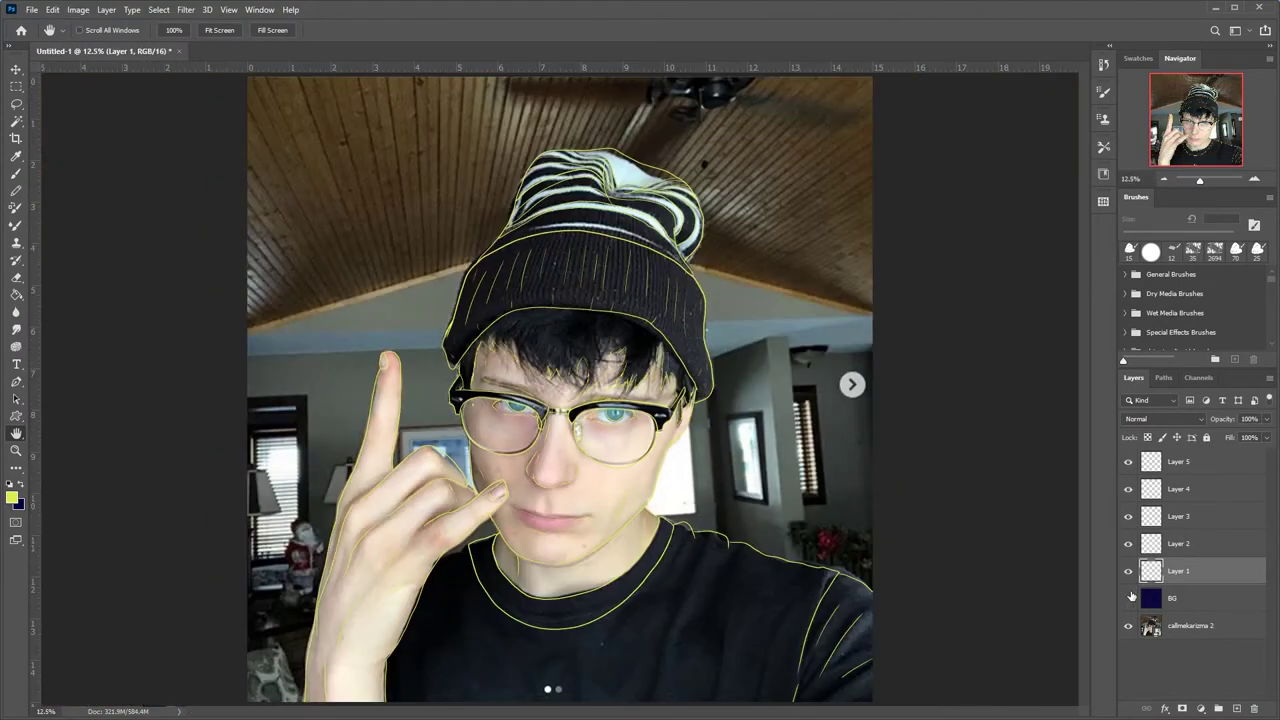
pyautogui.click(1128, 598)
pyautogui.hotkey('ctrl', '+')
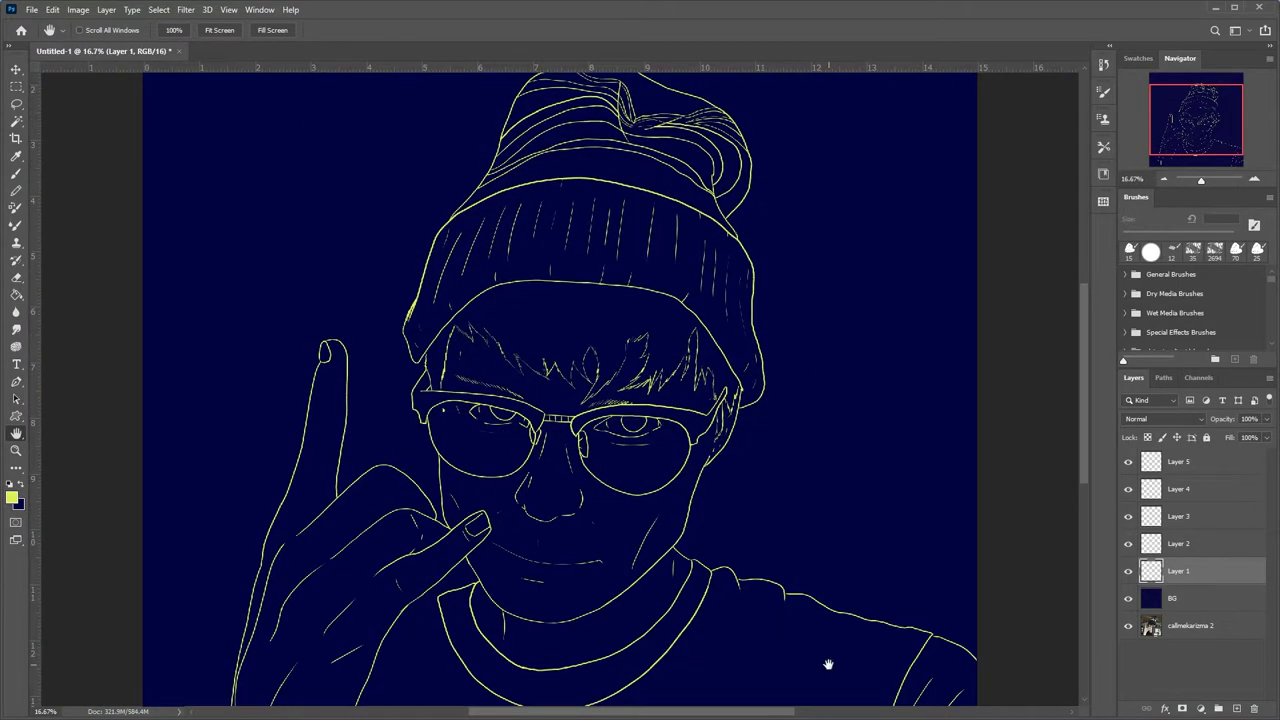
pyautogui.hotkey('ctrl', '+')
pyautogui.hotkey('ctrl', '+')
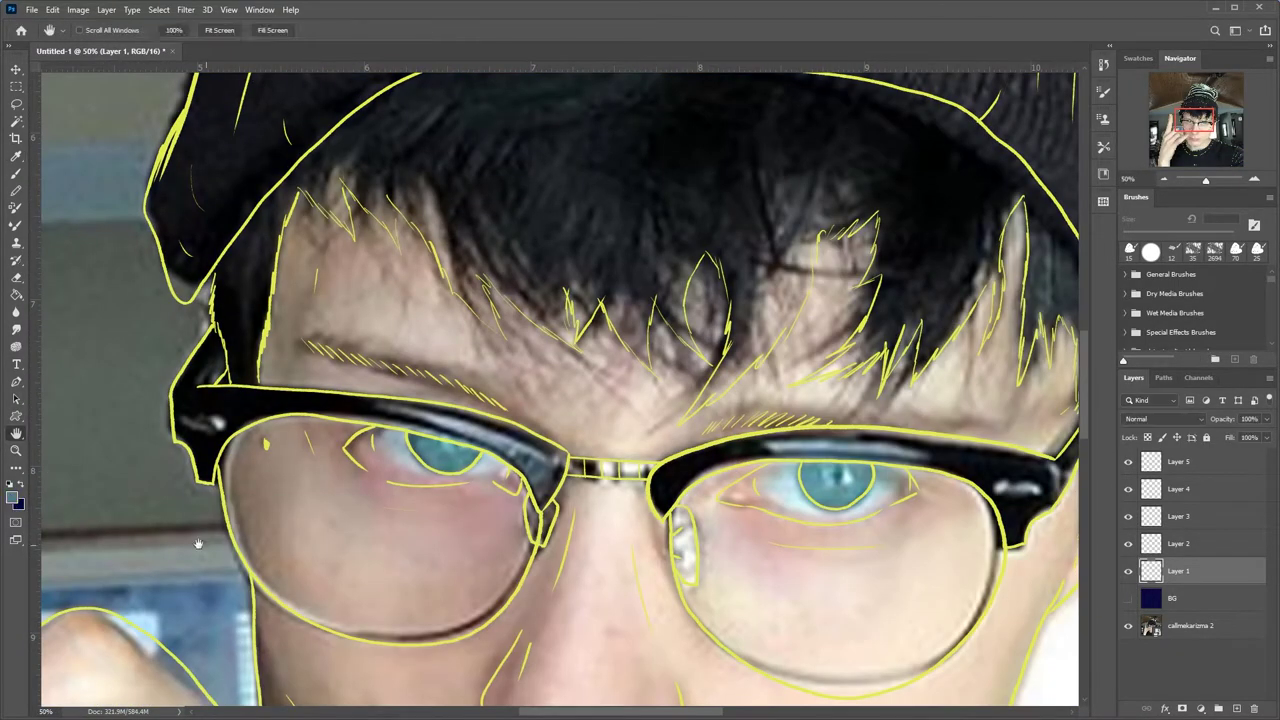
pyautogui.hotkey('ctrl', '+')
pyautogui.hotkey('ctrl', '+')
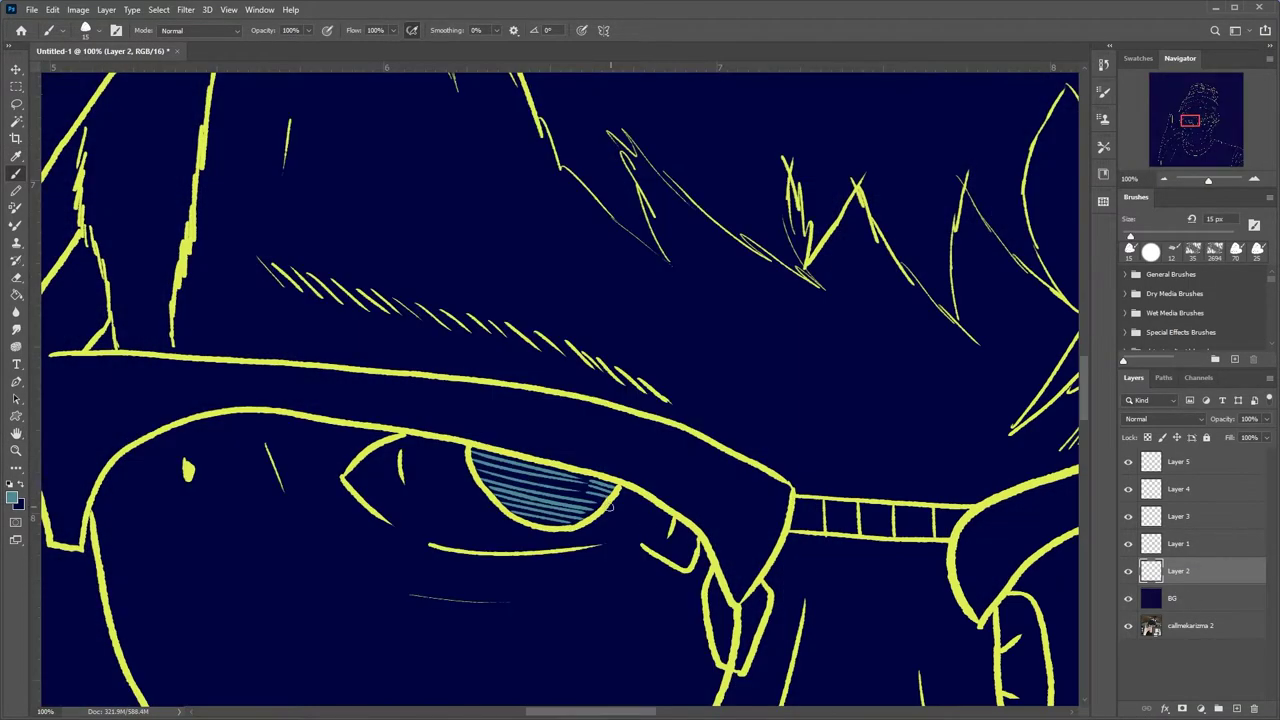
# Hatch both pupils with thin blue lines, then zoom out to the whole drawing
pyautogui.moveTo(518, 455); pyautogui.dragTo(600, 482)
pyautogui.moveTo(516, 432)
pyautogui.mouseDown()
pyautogui.moveTo(592, 450)
pyautogui.moveTo(646, 500)
pyautogui.mouseUp()
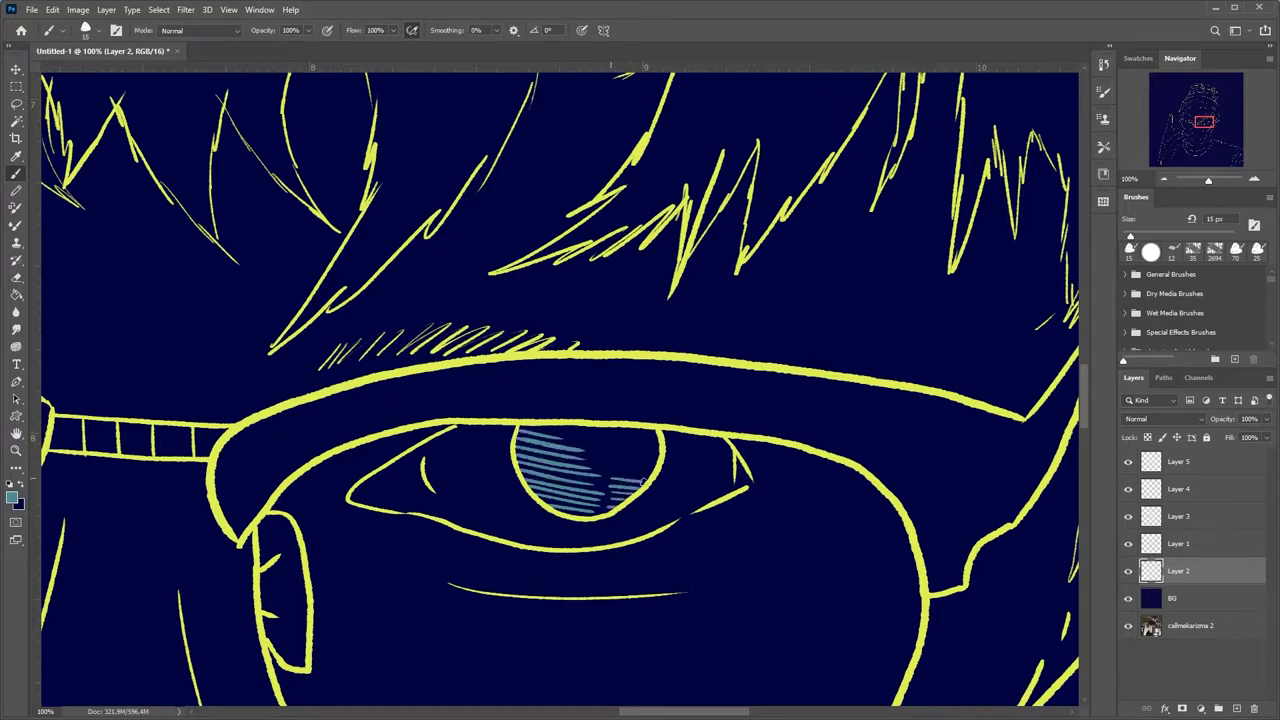
pyautogui.moveTo(590, 436); pyautogui.dragTo(652, 462)
pyautogui.press('h')
pyautogui.hotkey('ctrl', '-')
pyautogui.hotkey('ctrl', '-')
pyautogui.hotkey('ctrl', '-')
# Move Layer 3 above Layer 2 and sample the olive colour from the canvas
pyautogui.click(1128, 598)
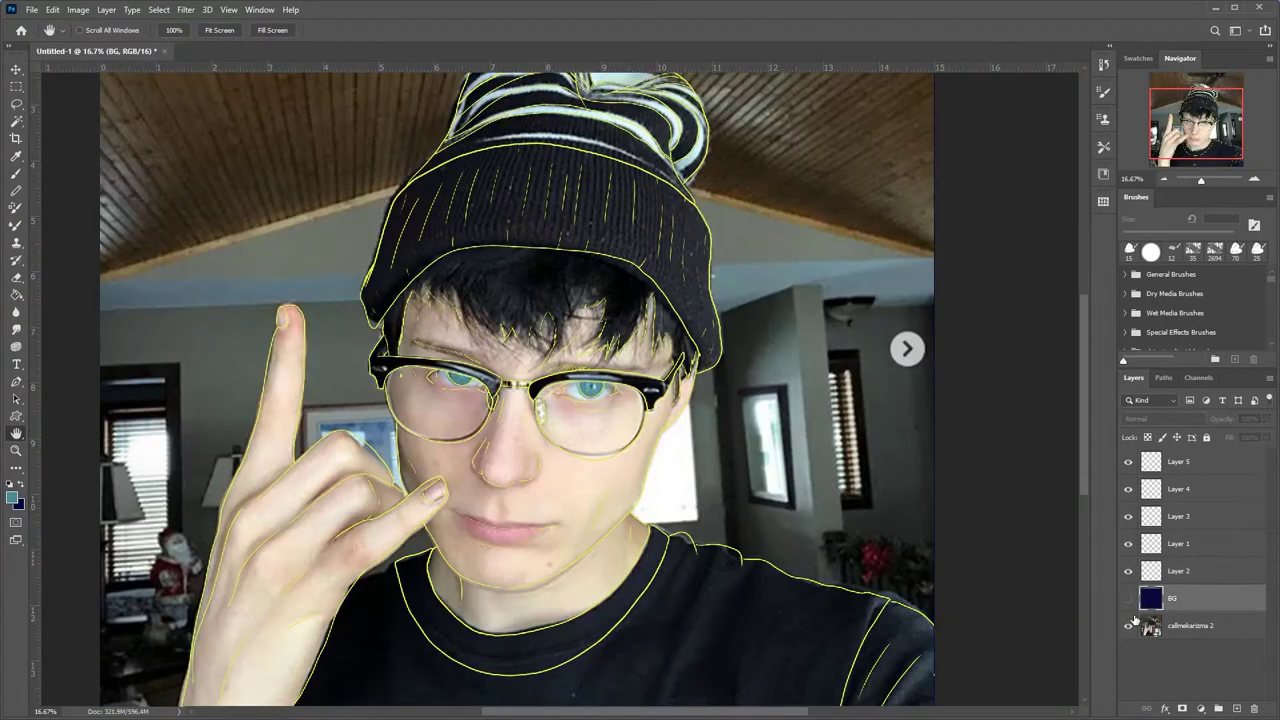
pyautogui.moveTo(1178, 516); pyautogui.dragTo(1178, 565)
pyautogui.press('i')
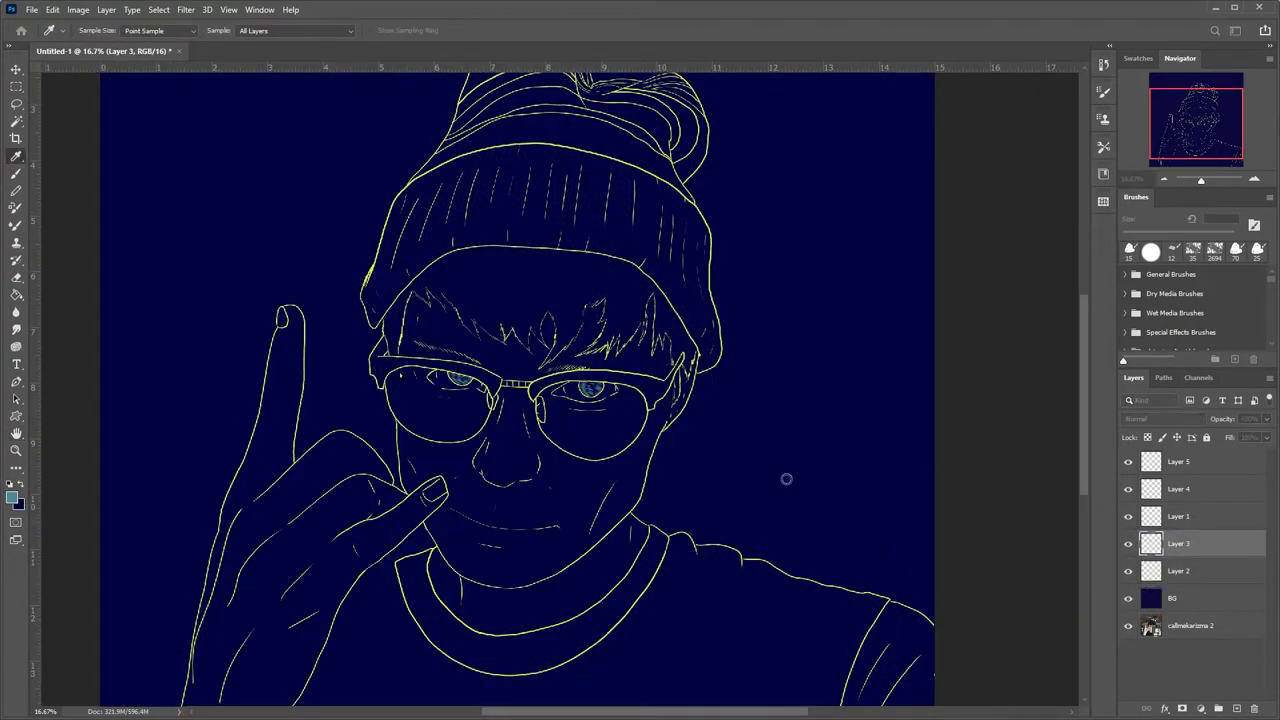
pyautogui.press('b')
# Zoom in on the hat and paint olive shading along the hair edge
pyautogui.hotkey('ctrl', '+')
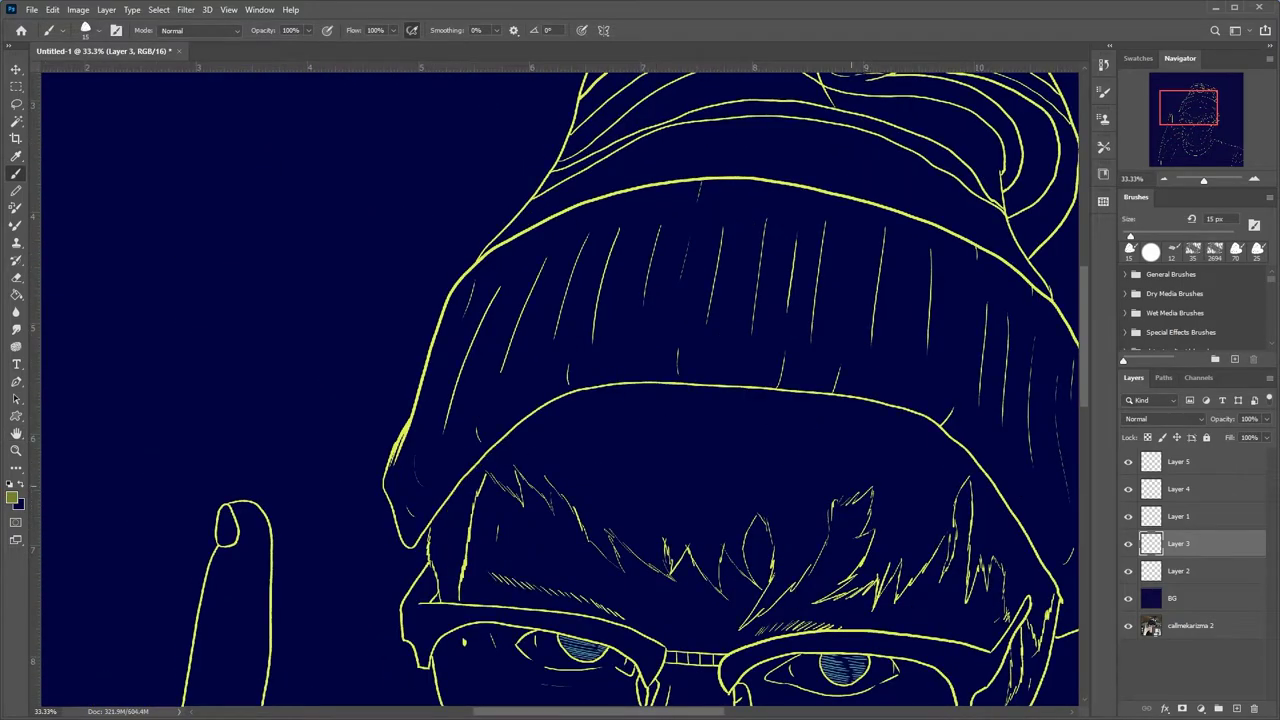
pyautogui.hotkey('ctrl', '+')
pyautogui.press('h')
pyautogui.moveTo(742, 455); pyautogui.dragTo(322, 375)
pyautogui.press('b')
pyautogui.moveTo(568, 488); pyautogui.dragTo(563, 521)
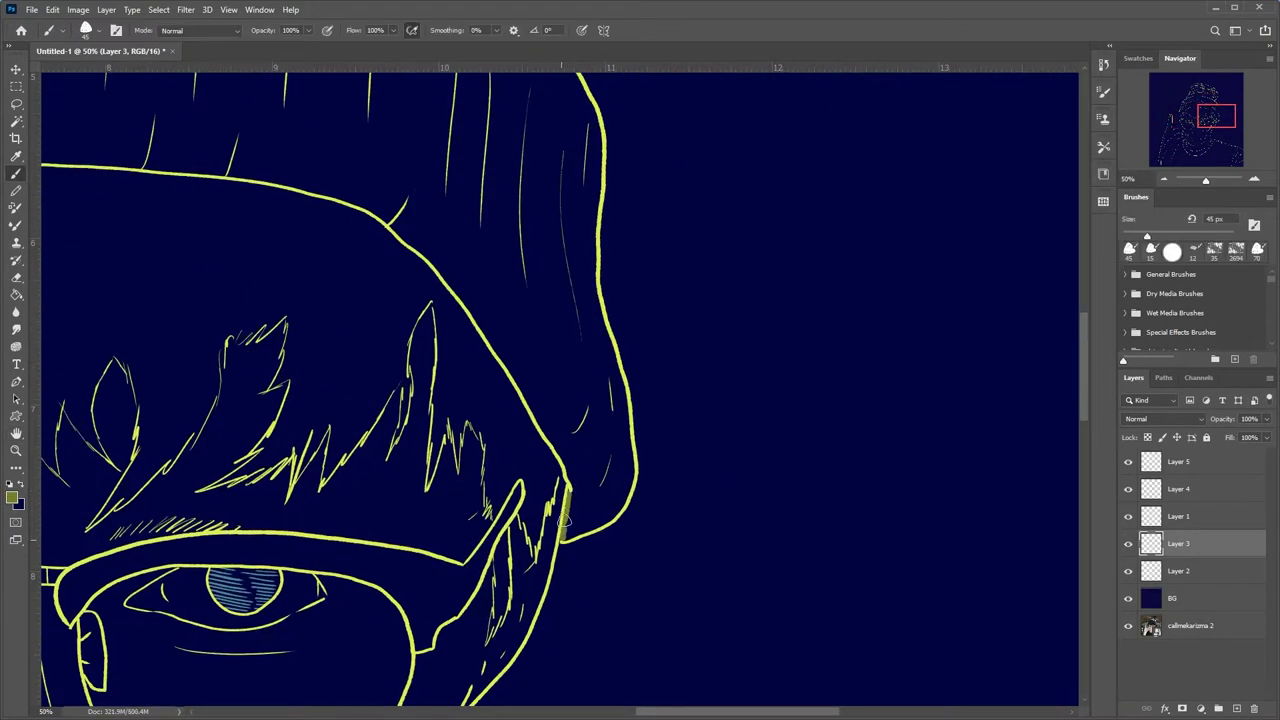
pyautogui.moveTo(317, 203)
pyautogui.mouseDown()
pyautogui.moveTo(420, 262)
pyautogui.moveTo(572, 512)
pyautogui.mouseUp()
# Shade olive along the glasses edge and add a small shadow beside the glasses arm
pyautogui.press('h')
pyautogui.moveTo(655, 673)
pyautogui.mouseDown()
pyautogui.moveTo(893, 533)
pyautogui.moveTo(769, 507)
pyautogui.mouseUp()
pyautogui.press('b')
pyautogui.moveTo(590, 545)
pyautogui.mouseDown()
pyautogui.moveTo(648, 365)
pyautogui.moveTo(680, 325)
pyautogui.moveTo(595, 535)
pyautogui.mouseUp()
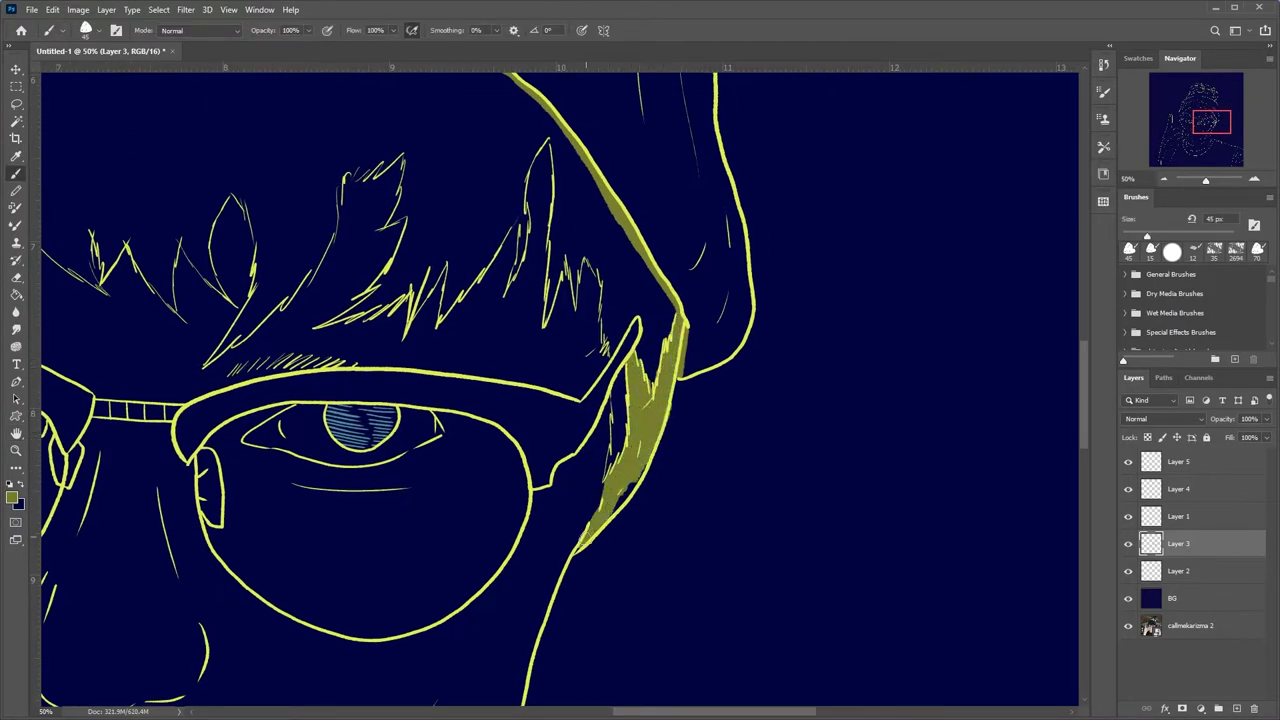
pyautogui.scroll(1, 666, 507)
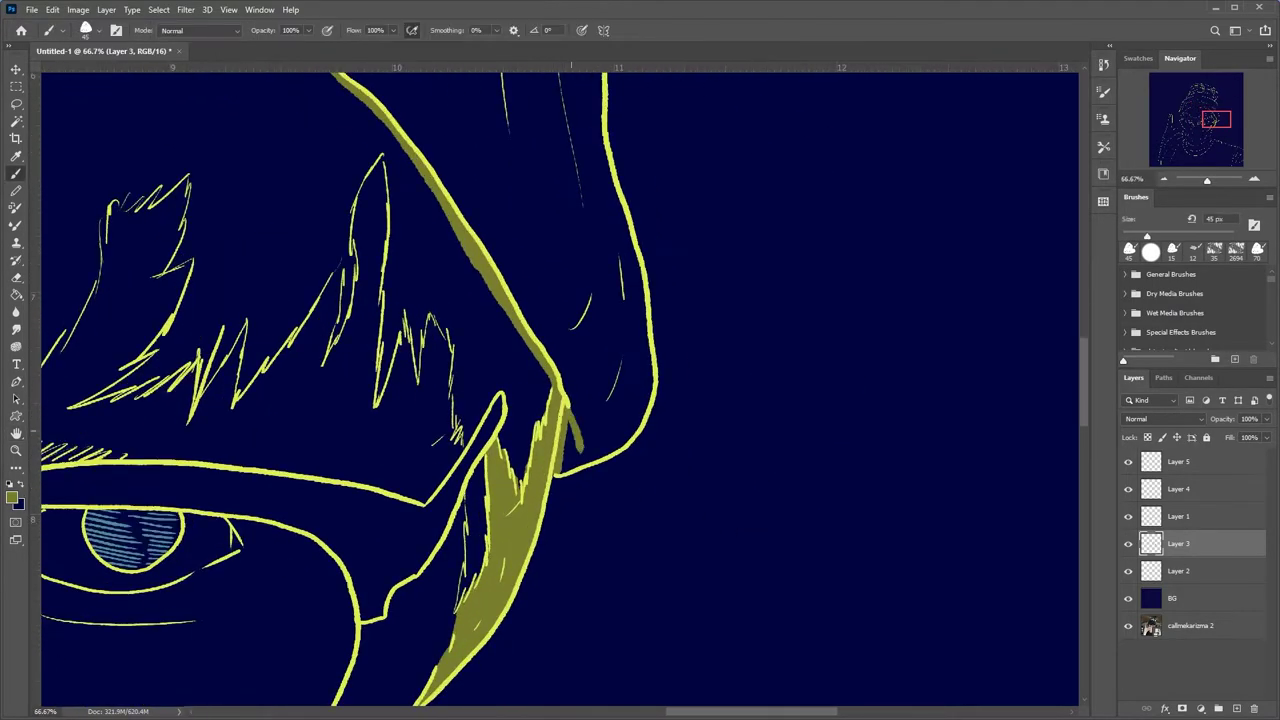
pyautogui.moveTo(570, 415)
pyautogui.mouseDown()
pyautogui.moveTo(601, 468)
pyautogui.moveTo(680, 400)
pyautogui.mouseUp()
# Shade the underside of the beanie rim in olive and erase the excess edges
pyautogui.moveTo(930, 330); pyautogui.dragTo(740, 300)
pyautogui.moveTo(890, 330); pyautogui.dragTo(350, 300)
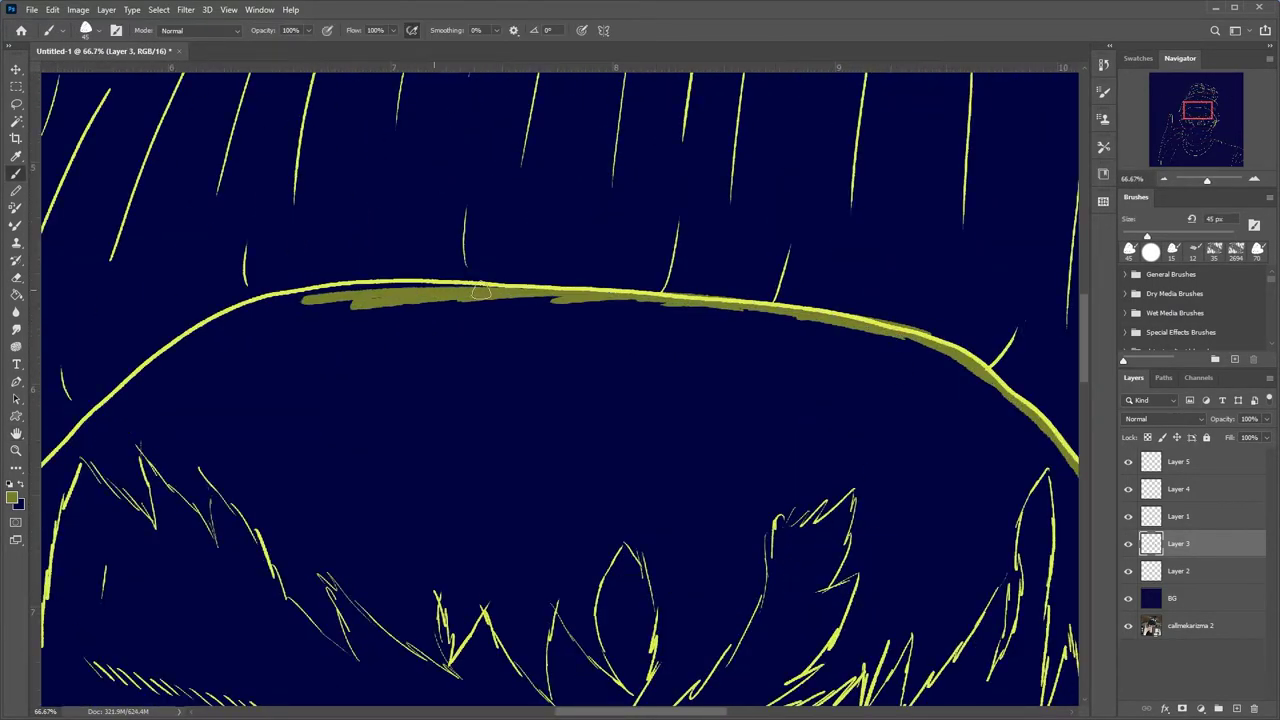
pyautogui.moveTo(500, 295); pyautogui.dragTo(257, 307)
pyautogui.press('e')
pyautogui.moveTo(837, 429); pyautogui.dragTo(472, 382)
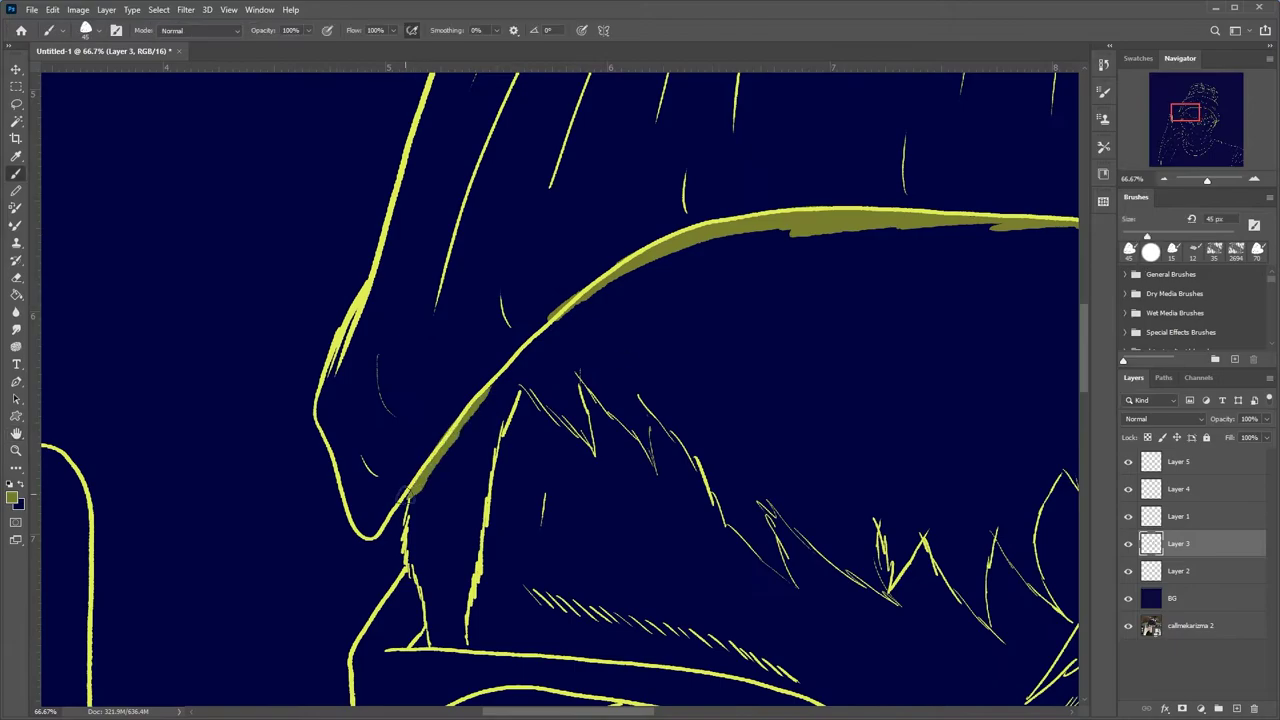
pyautogui.moveTo(420, 490); pyautogui.dragTo(600, 280)
pyautogui.press('b')
pyautogui.hotkey('ctrl', '-')
# Brush olive shading down the left collar fold and along the inner collar line
pyautogui.scroll(-10, 640, 400)
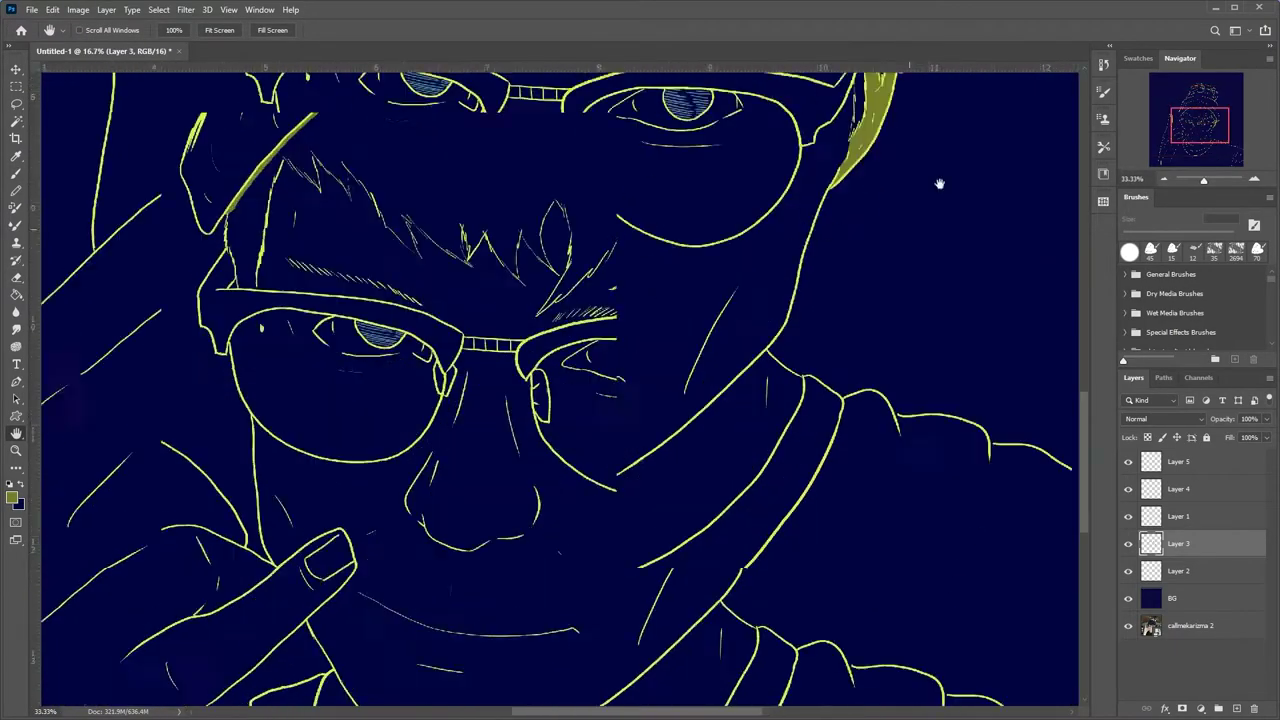
pyautogui.moveTo(430, 275); pyautogui.dragTo(504, 408)
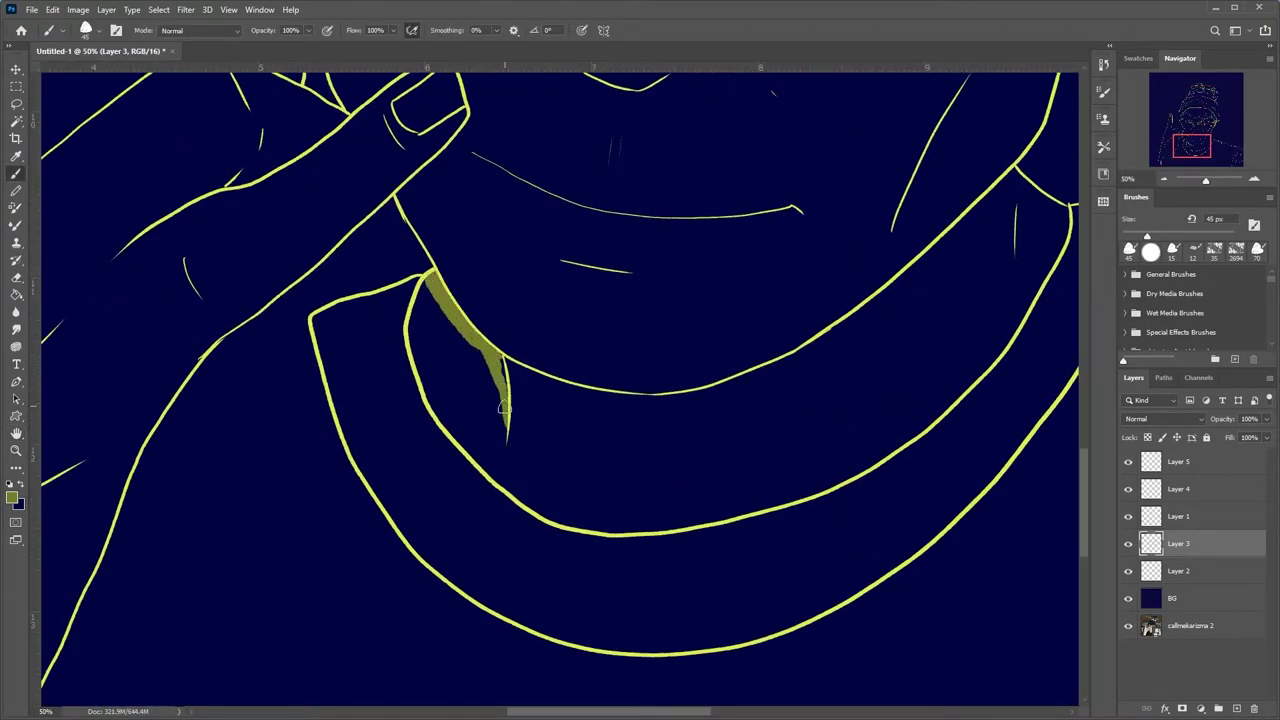
pyautogui.moveTo(497, 362)
pyautogui.mouseDown()
pyautogui.moveTo(505, 420)
pyautogui.moveTo(512, 388)
pyautogui.mouseUp()
pyautogui.moveTo(600, 611); pyautogui.dragTo(320, 681)
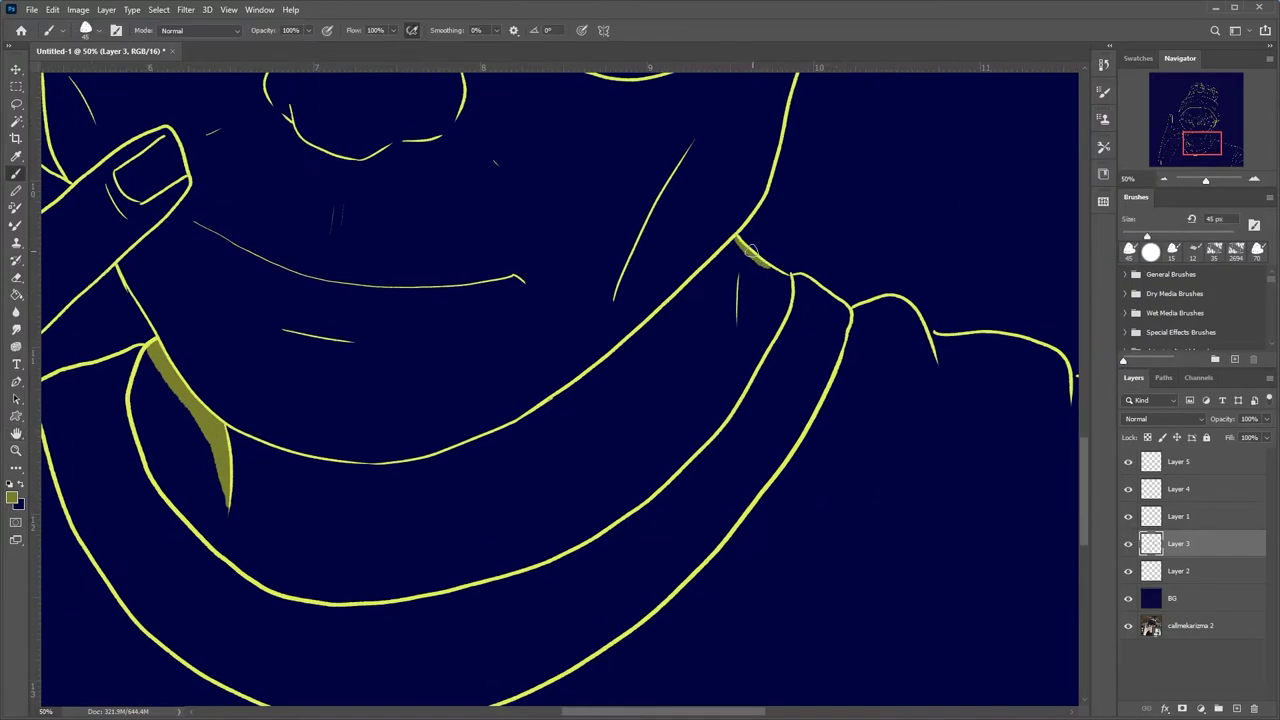
pyautogui.moveTo(740, 242)
pyautogui.mouseDown()
pyautogui.moveTo(787, 312)
pyautogui.moveTo(685, 462)
pyautogui.moveTo(410, 597)
pyautogui.mouseUp()
pyautogui.moveTo(140, 350)
pyautogui.mouseDown()
pyautogui.moveTo(255, 575)
pyautogui.moveTo(365, 602)
pyautogui.mouseUp()
pyautogui.press('e')
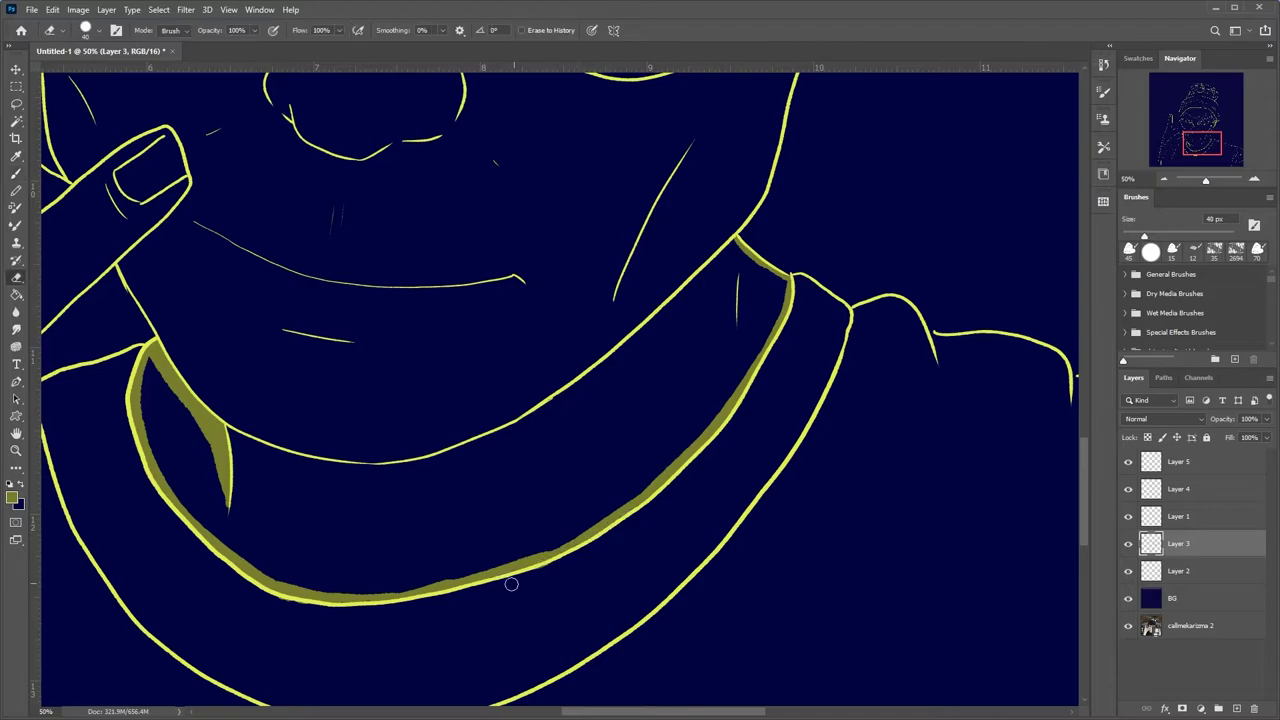
pyautogui.moveTo(773, 347); pyautogui.dragTo(795, 371)
pyautogui.press('b')
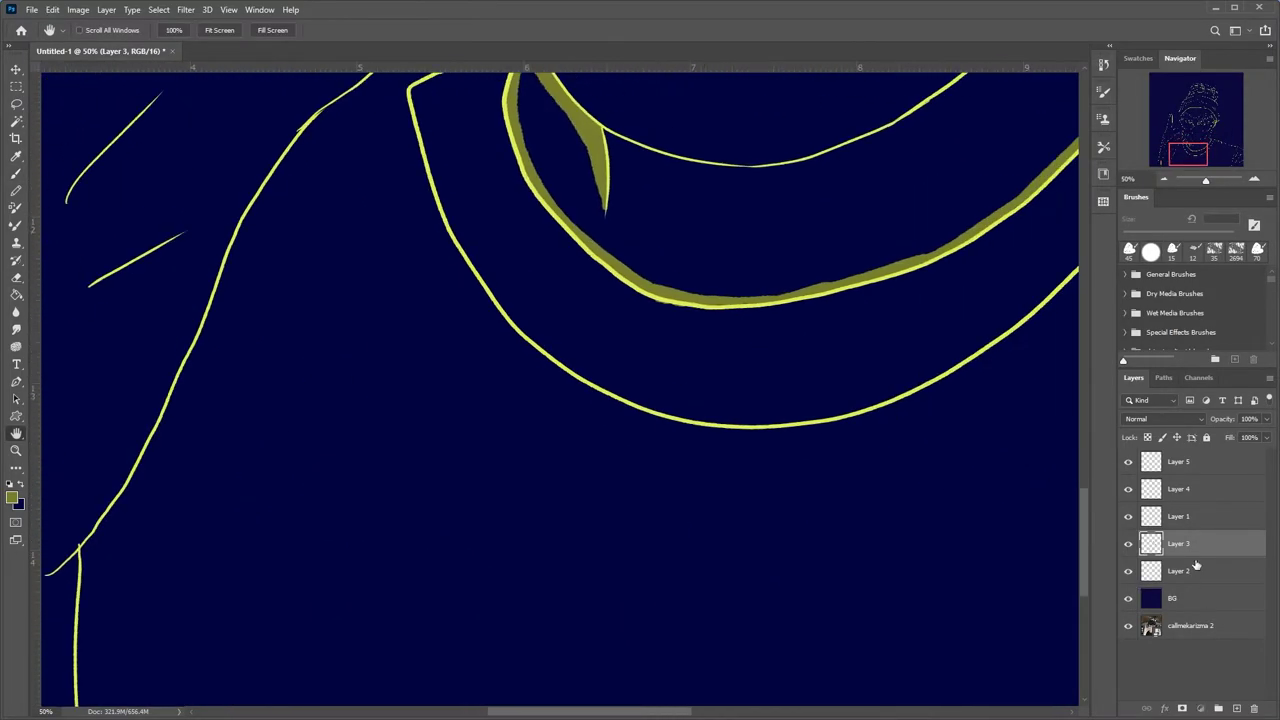
# Hide the navy background to check the photo, reselect Layer 3, then show the background again
pyautogui.click(1128, 598)
pyautogui.click(1180, 516)
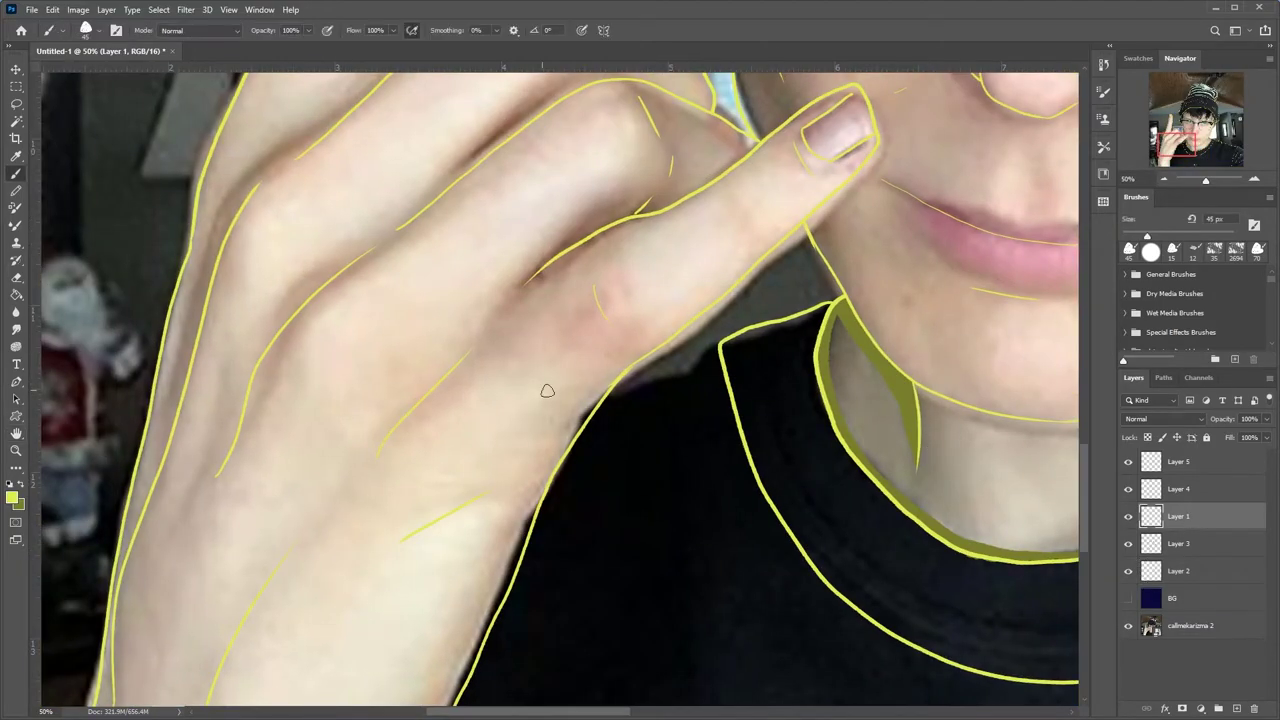
pyautogui.moveTo(638, 390); pyautogui.dragTo(258, 275)
pyautogui.click(1202, 548)
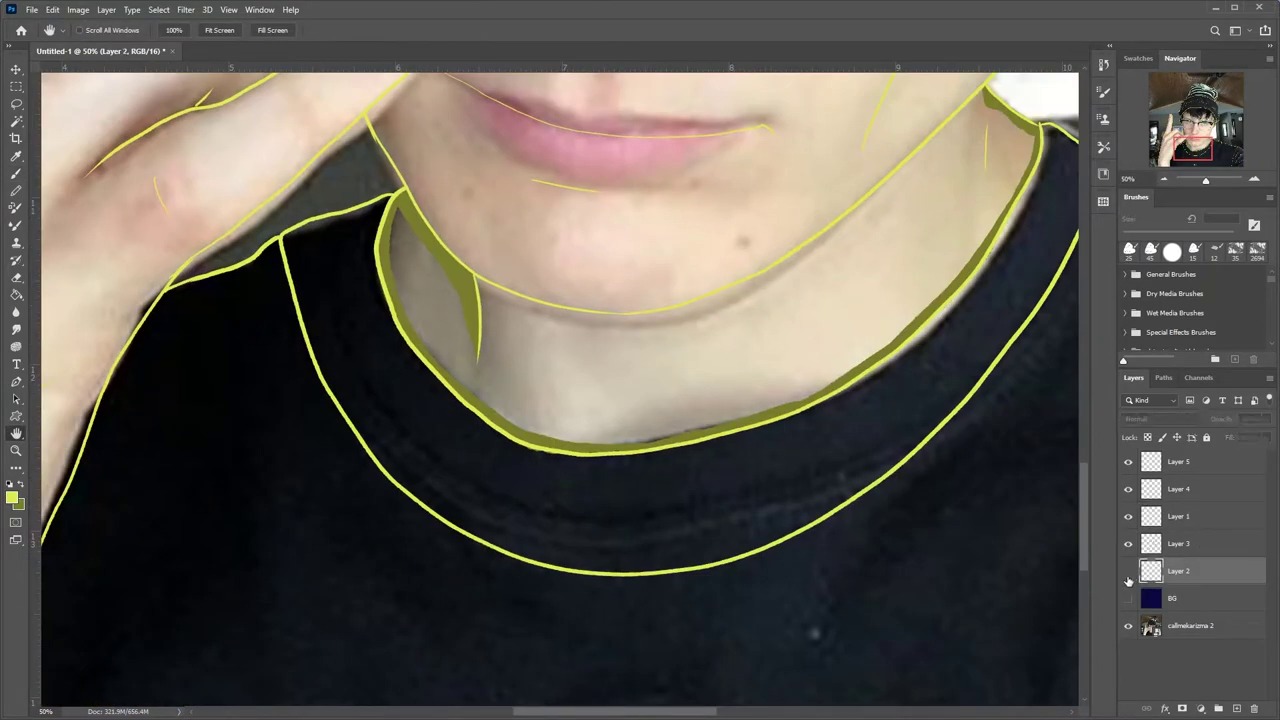
pyautogui.moveTo(870, 670); pyautogui.dragTo(680, 491)
pyautogui.click(1128, 598)
pyautogui.moveTo(930, 500); pyautogui.dragTo(630, 455)
# Paint olive fold shadows down the shirt, enlarging the brush for the thicker fold
pyautogui.hotkey('ctrl', '-')
pyautogui.press('b')
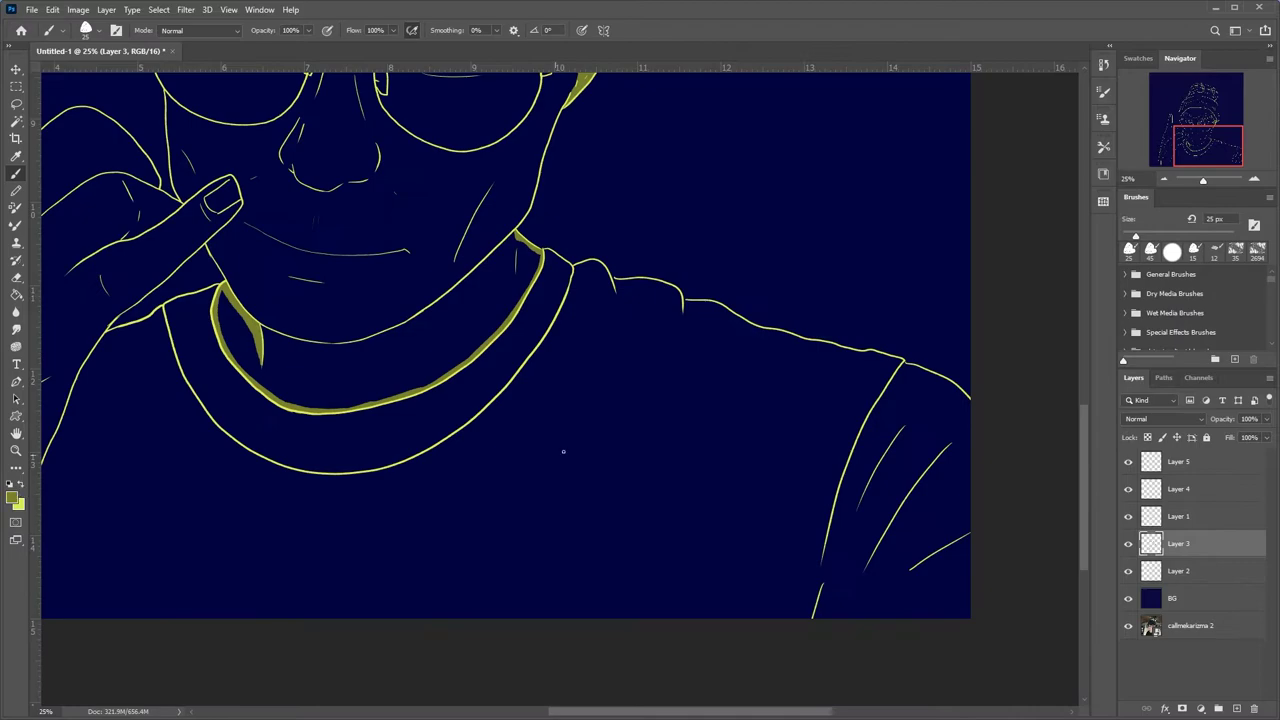
pyautogui.moveTo(580, 551); pyautogui.dragTo(614, 330)
pyautogui.moveTo(698, 343); pyautogui.dragTo(660, 617)
pyautogui.press(']')
pyautogui.press(']')
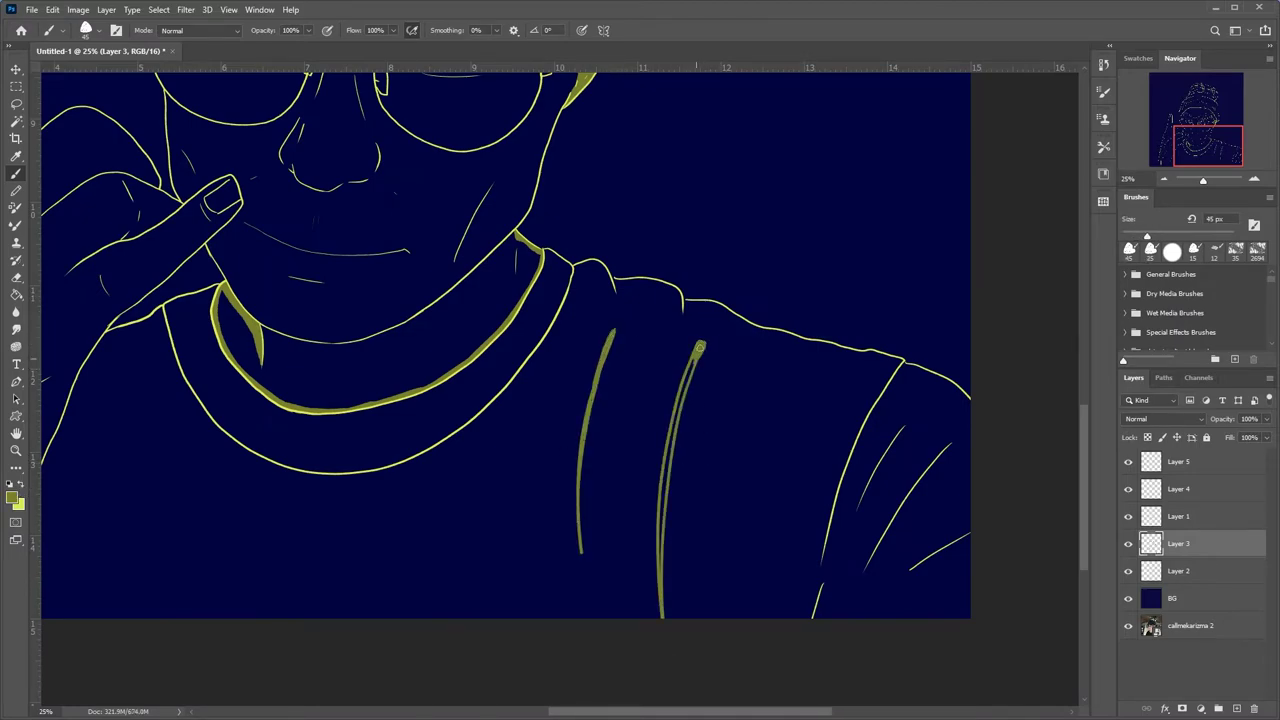
pyautogui.moveTo(700, 345); pyautogui.dragTo(661, 540)
pyautogui.moveTo(793, 422); pyautogui.dragTo(713, 620)
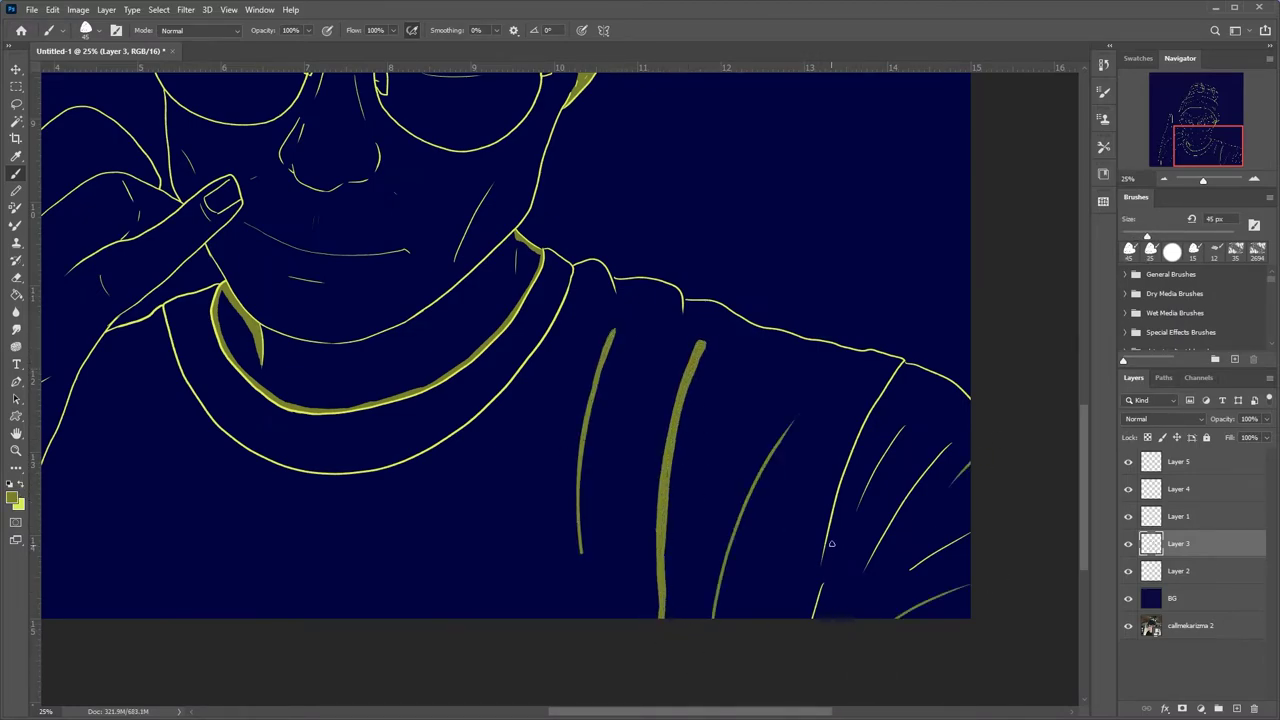
pyautogui.moveTo(830, 524); pyautogui.dragTo(820, 604)
# Add thin olive shadow strokes along the lower arm on Layer 3
pyautogui.moveTo(93, 611); pyautogui.dragTo(583, 491)
pyautogui.moveTo(445, 300); pyautogui.dragTo(407, 378)
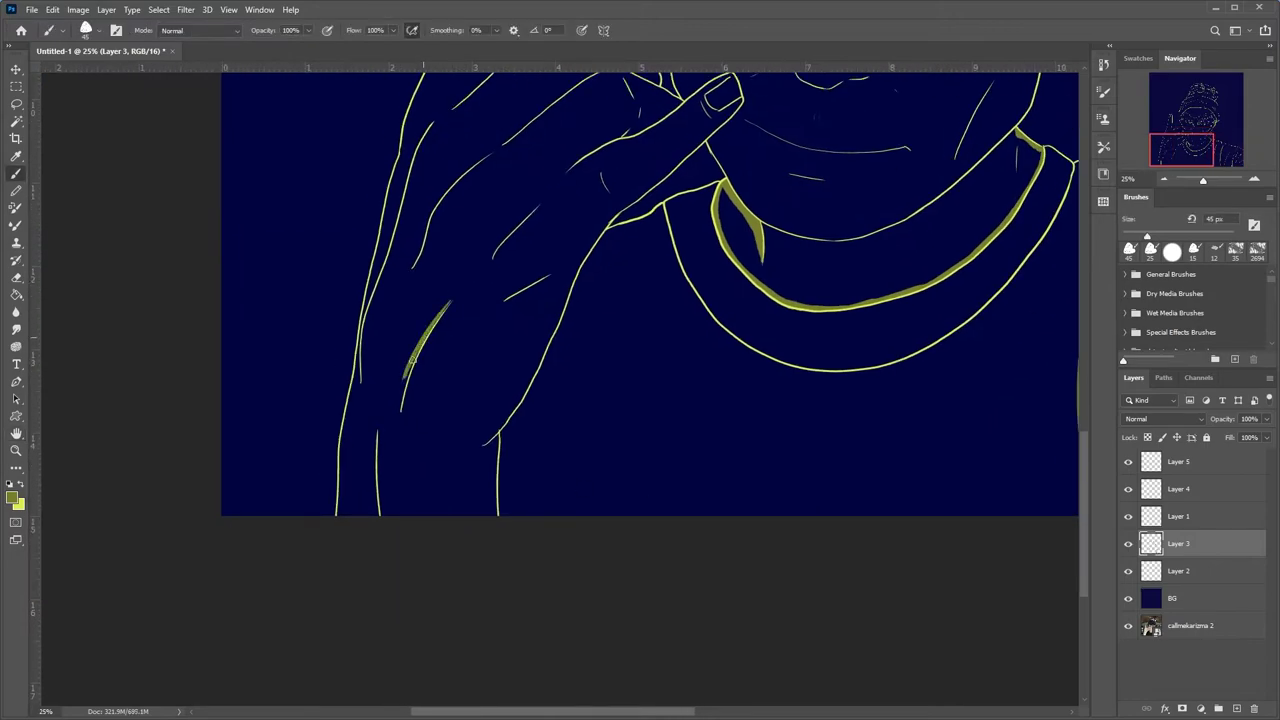
pyautogui.hotkey('ctrl', '+')
pyautogui.hotkey('ctrl', '+')
pyautogui.moveTo(421, 648)
pyautogui.mouseDown()
pyautogui.moveTo(413, 502)
pyautogui.moveTo(430, 510)
pyautogui.moveTo(428, 638)
pyautogui.mouseUp()
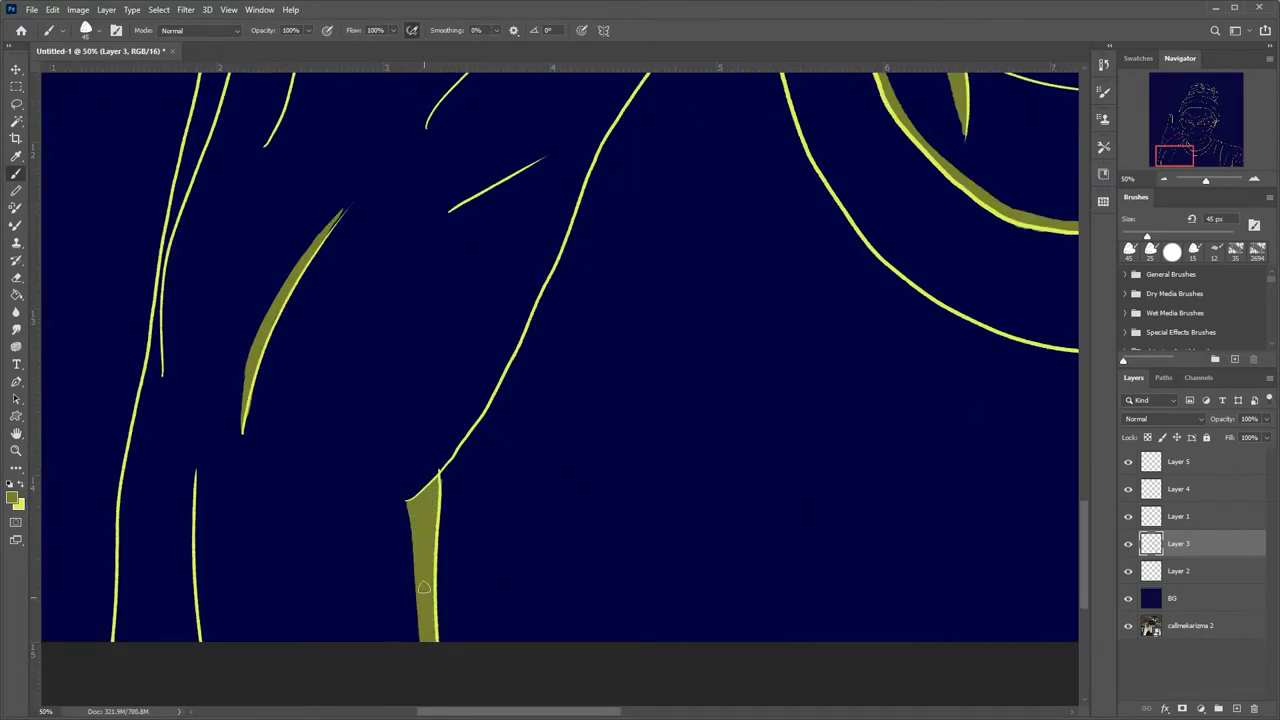
pyautogui.press('e')
pyautogui.click(1180, 516)
pyautogui.hotkey('alt', '[')
pyautogui.hotkey('alt', '[')
pyautogui.moveTo(500, 571); pyautogui.dragTo(828, 459)
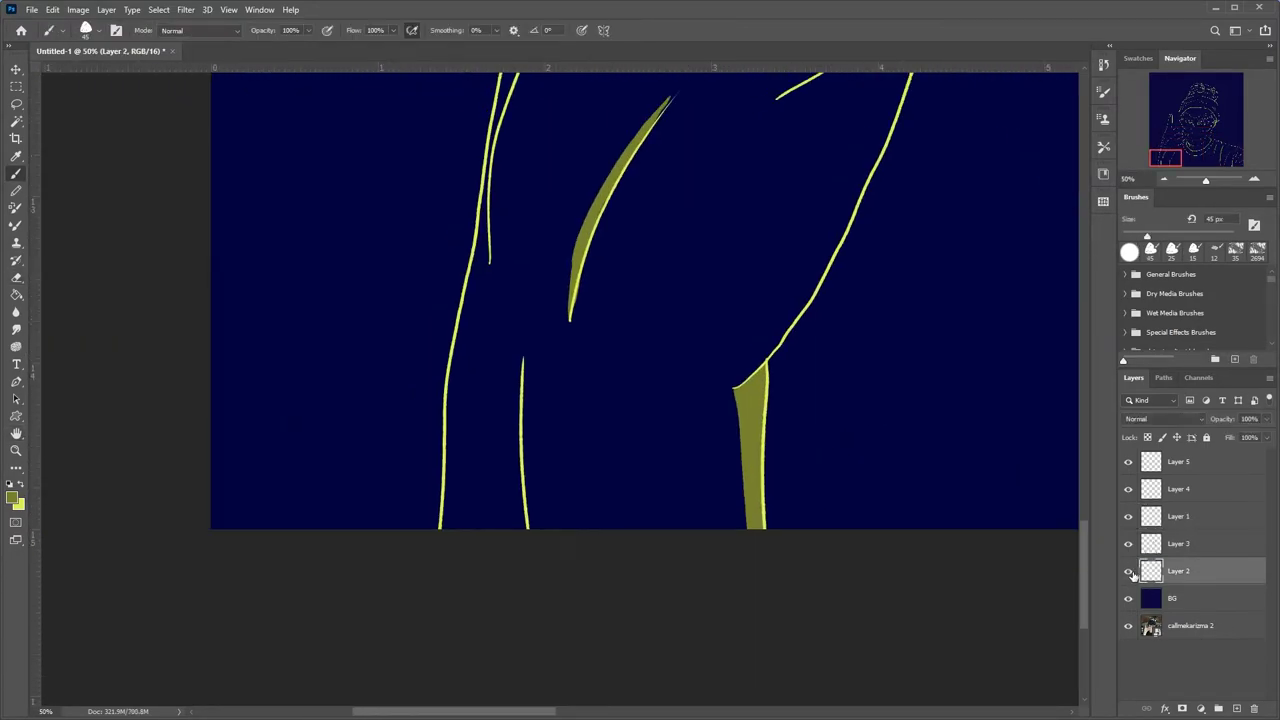
pyautogui.hotkey('alt', ']')
pyautogui.press('b')
pyautogui.moveTo(524, 540); pyautogui.dragTo(521, 358)
pyautogui.moveTo(521, 490); pyautogui.dragTo(522, 380)
# Shade the hand's edge toward the thumb and widen the arm shadow strip
pyautogui.moveTo(611, 471); pyautogui.dragTo(497, 523)
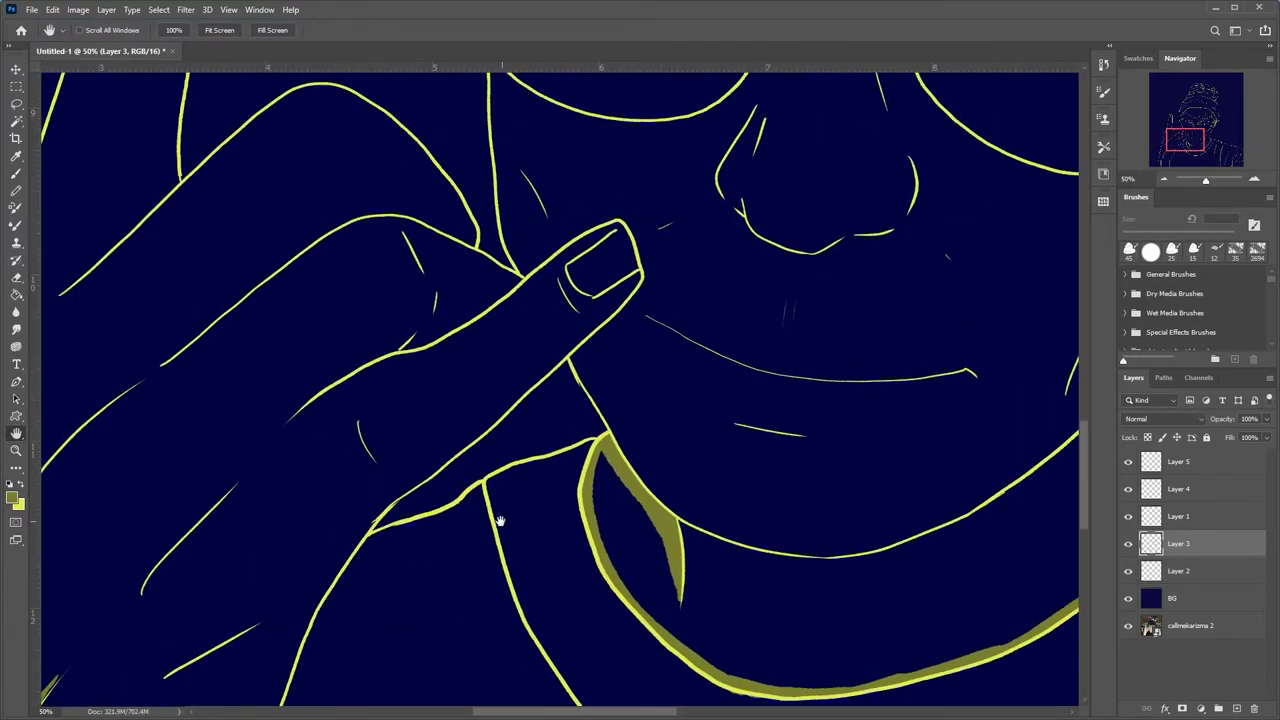
pyautogui.moveTo(368, 530); pyautogui.dragTo(440, 455)
pyautogui.moveTo(530, 388)
pyautogui.mouseDown()
pyautogui.moveTo(450, 450)
pyautogui.moveTo(620, 300)
pyautogui.moveTo(523, 414)
pyautogui.moveTo(736, 560)
pyautogui.mouseUp()
pyautogui.moveTo(590, 490)
pyautogui.mouseDown()
pyautogui.moveTo(560, 515)
pyautogui.moveTo(670, 464)
pyautogui.mouseUp()
pyautogui.moveTo(556, 520); pyautogui.dragTo(642, 478)
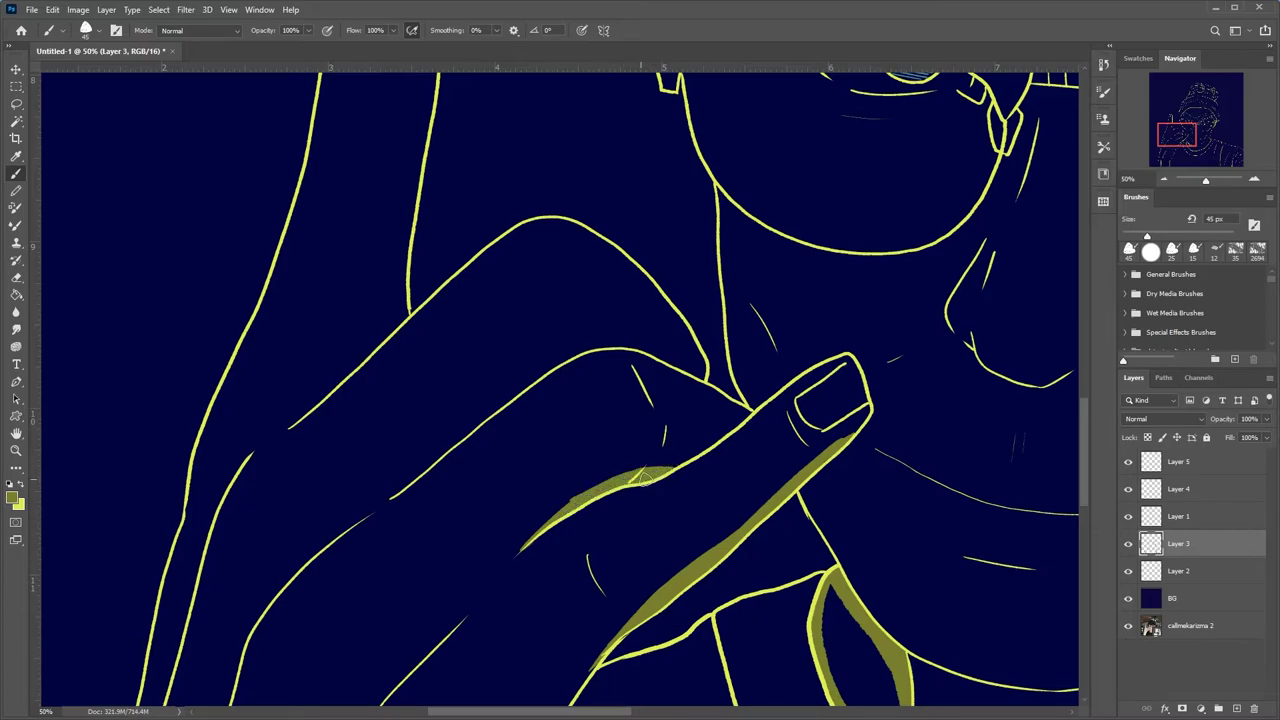
pyautogui.moveTo(705, 500)
pyautogui.mouseDown()
pyautogui.moveTo(662, 456)
pyautogui.moveTo(425, 618)
pyautogui.mouseUp()
pyautogui.moveTo(545, 520); pyautogui.dragTo(636, 487)
pyautogui.press('e')
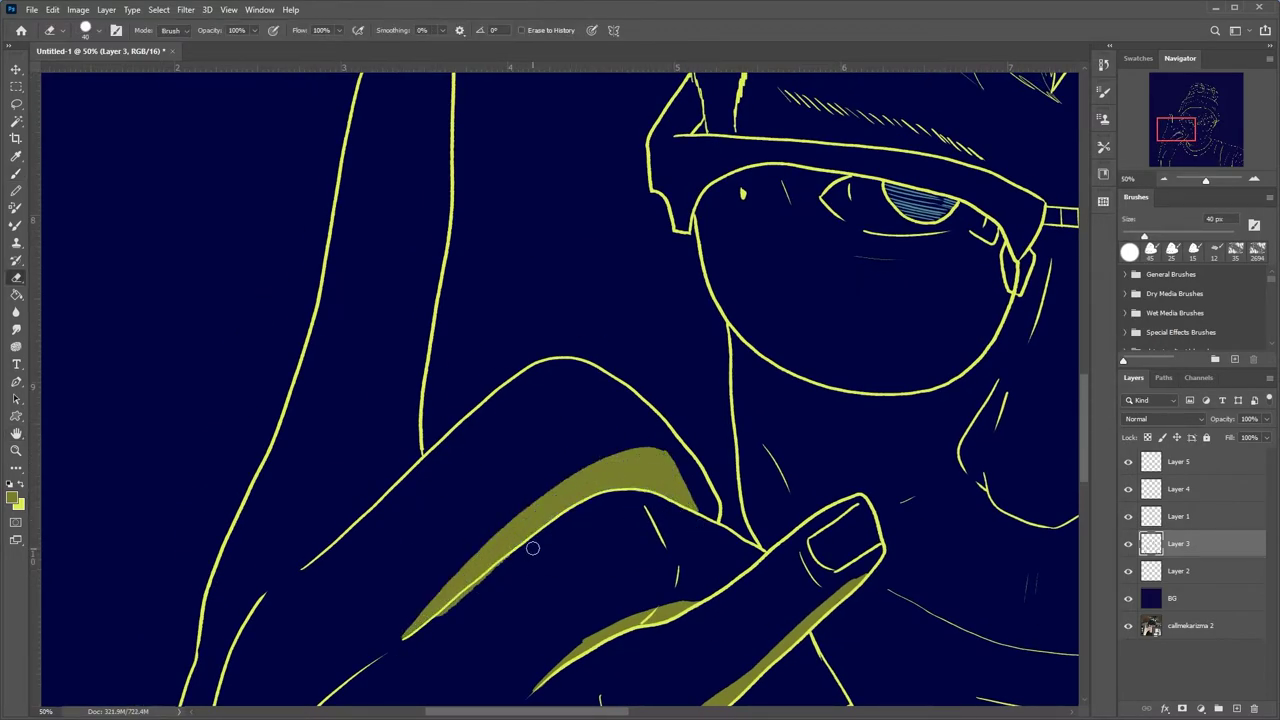
pyautogui.press('b')
# Shade along the raised finger and erase the overspill on the left shadow edge
pyautogui.moveTo(477, 400)
pyautogui.mouseDown()
pyautogui.moveTo(612, 510)
pyautogui.moveTo(485, 575)
pyautogui.mouseUp()
pyautogui.moveTo(550, 500); pyautogui.dragTo(472, 630)
pyautogui.press('e')
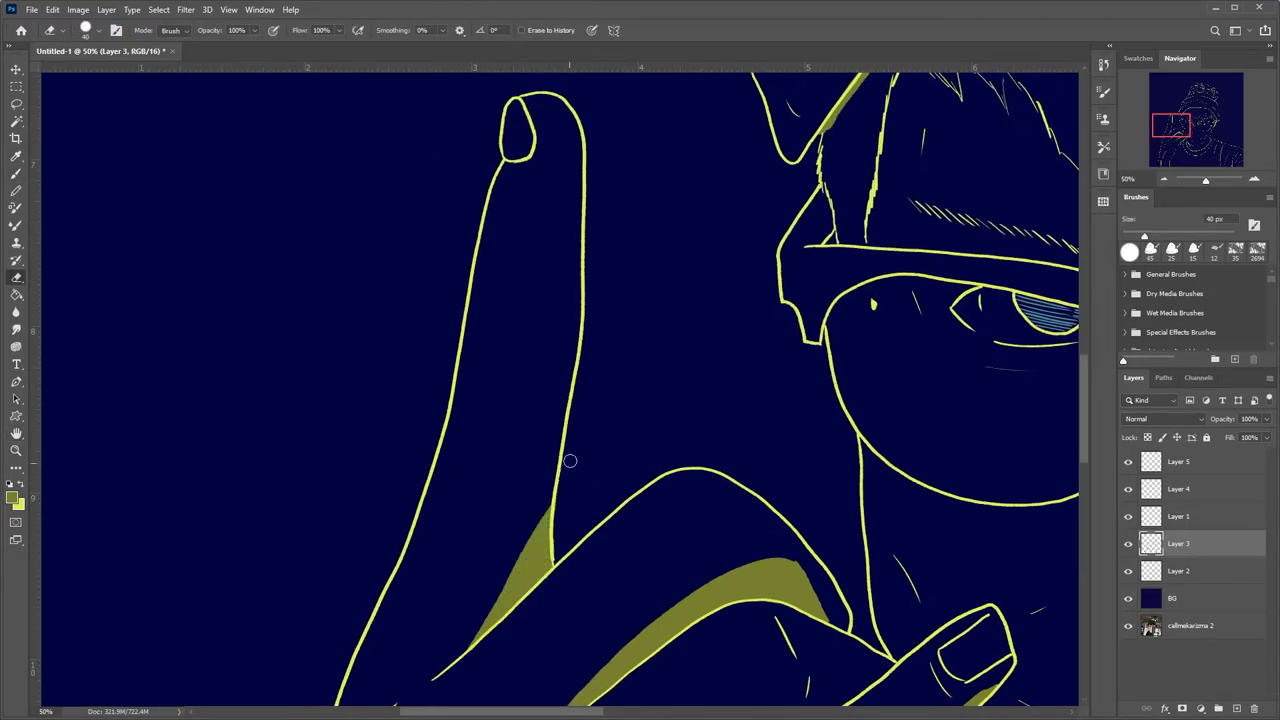
pyautogui.moveTo(570, 460); pyautogui.dragTo(829, 340)
pyautogui.moveTo(530, 455); pyautogui.dragTo(497, 663)
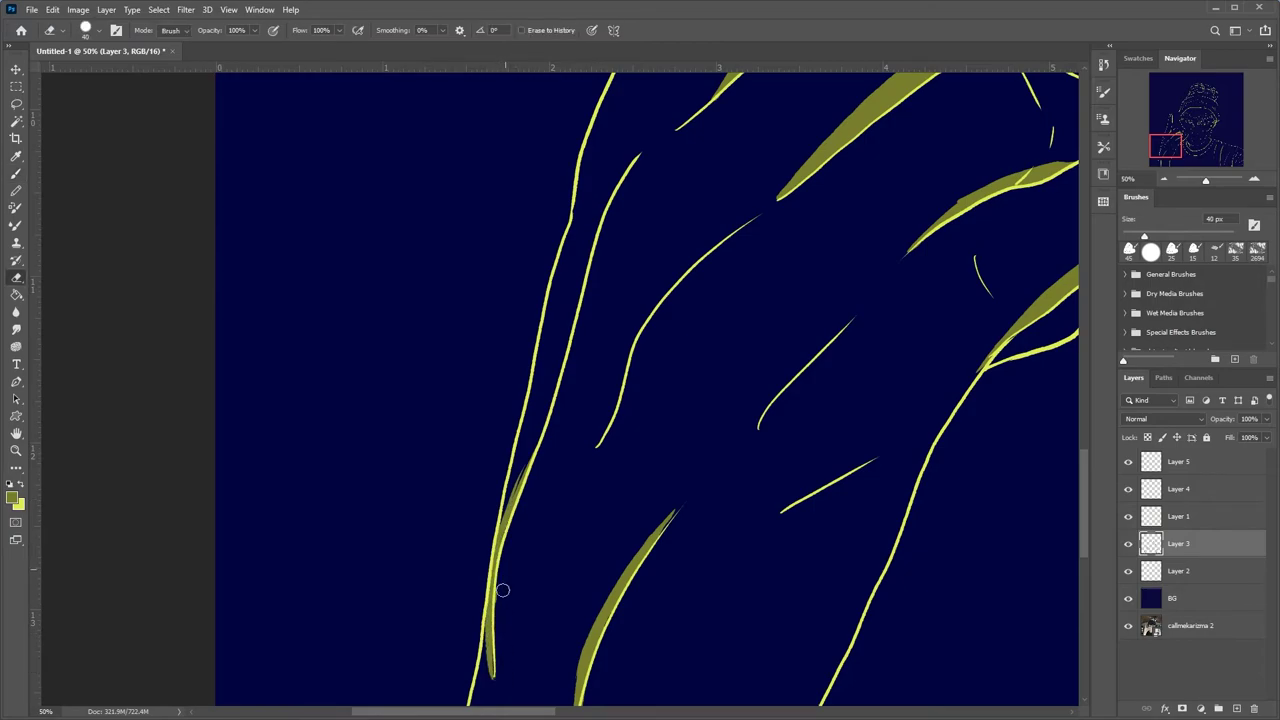
pyautogui.press('b')
# Add olive shadows along the left arm outline and thicken the thin arm line
pyautogui.moveTo(502, 590); pyautogui.dragTo(315, 690)
pyautogui.moveTo(598, 608); pyautogui.dragTo(685, 560)
pyautogui.moveTo(572, 528)
pyautogui.mouseDown()
pyautogui.moveTo(632, 444)
pyautogui.moveTo(777, 460)
pyautogui.mouseUp()
pyautogui.moveTo(460, 625); pyautogui.dragTo(575, 290)
pyautogui.press('e')
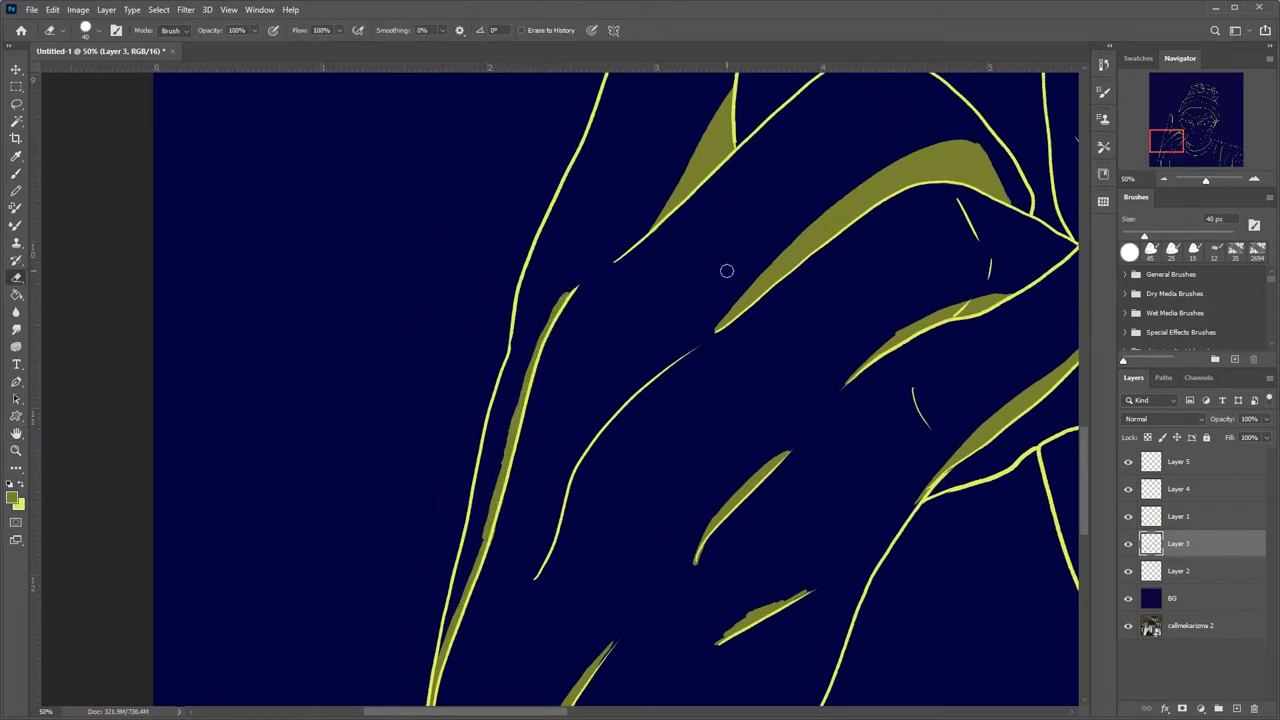
pyautogui.press('b')
pyautogui.moveTo(540, 575); pyautogui.dragTo(686, 351)
# Paint short olive strokes at the lower left and bottom of the shirt
pyautogui.press('e')
pyautogui.press('h')
pyautogui.hotkey('ctrl', '-')
pyautogui.hotkey('ctrl', '-')
pyautogui.hotkey('ctrl', '-')
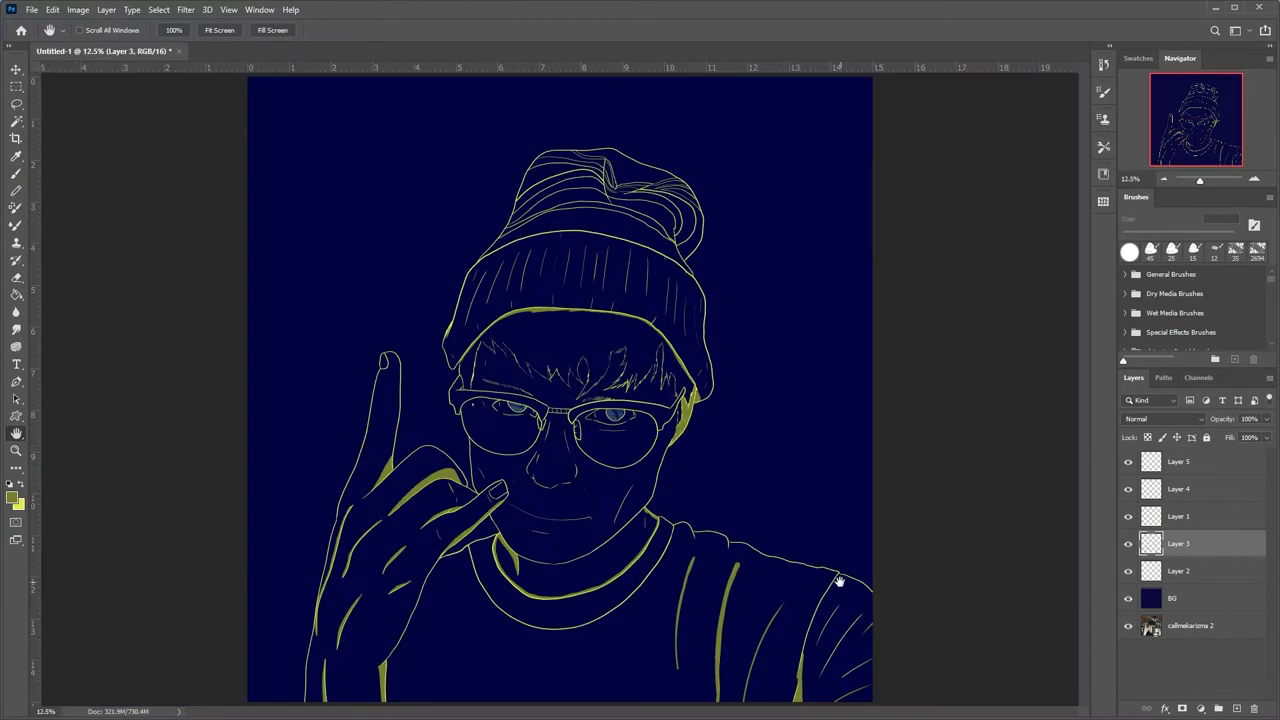
pyautogui.hotkey('ctrl', '+')
pyautogui.hotkey('ctrl', '+')
pyautogui.hotkey('ctrl', '+')
pyautogui.press('b')
pyautogui.moveTo(285, 380)
pyautogui.mouseDown()
pyautogui.moveTo(337, 583)
pyautogui.moveTo(338, 523)
pyautogui.mouseUp()
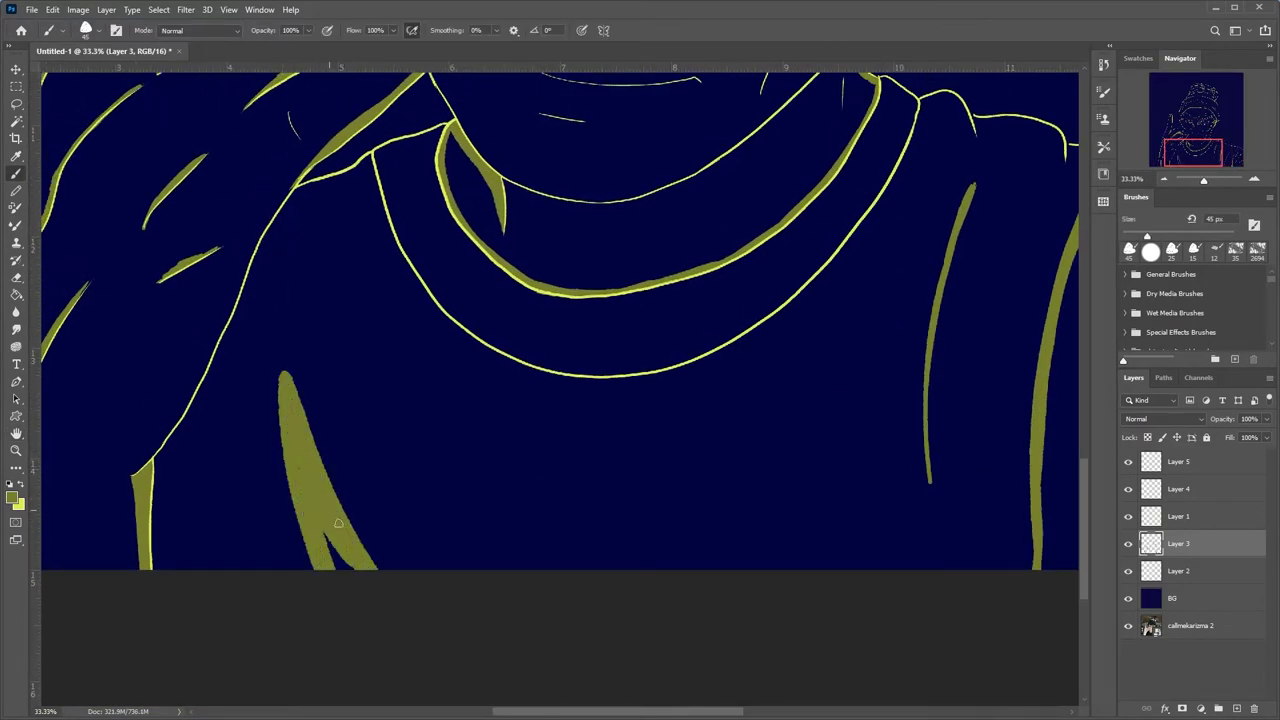
pyautogui.moveTo(619, 632); pyautogui.dragTo(622, 524)
# Thicken the outer collar line and shade below the mouth and along the raised finger
pyautogui.scroll(3, 649, 531)
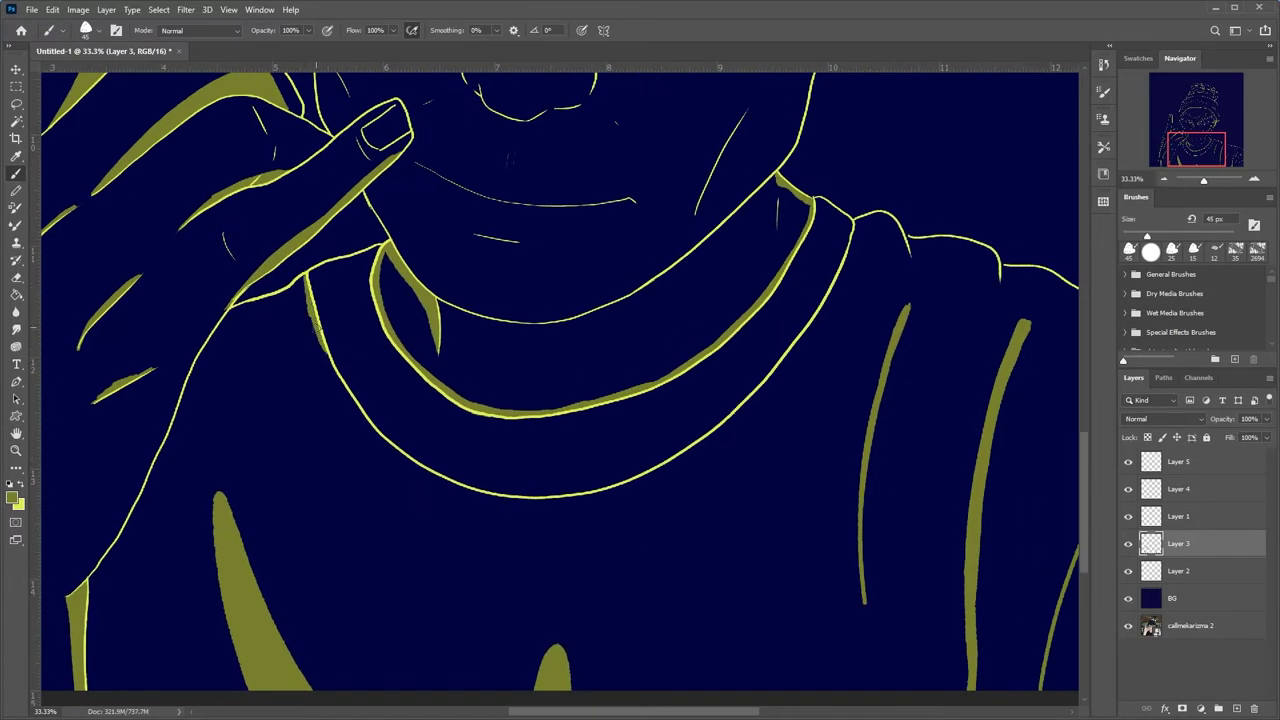
pyautogui.moveTo(329, 366)
pyautogui.mouseDown()
pyautogui.moveTo(535, 502)
pyautogui.moveTo(728, 428)
pyautogui.moveTo(822, 318)
pyautogui.mouseUp()
pyautogui.scroll(2, 634, 506)
pyautogui.moveTo(450, 469); pyautogui.dragTo(546, 486)
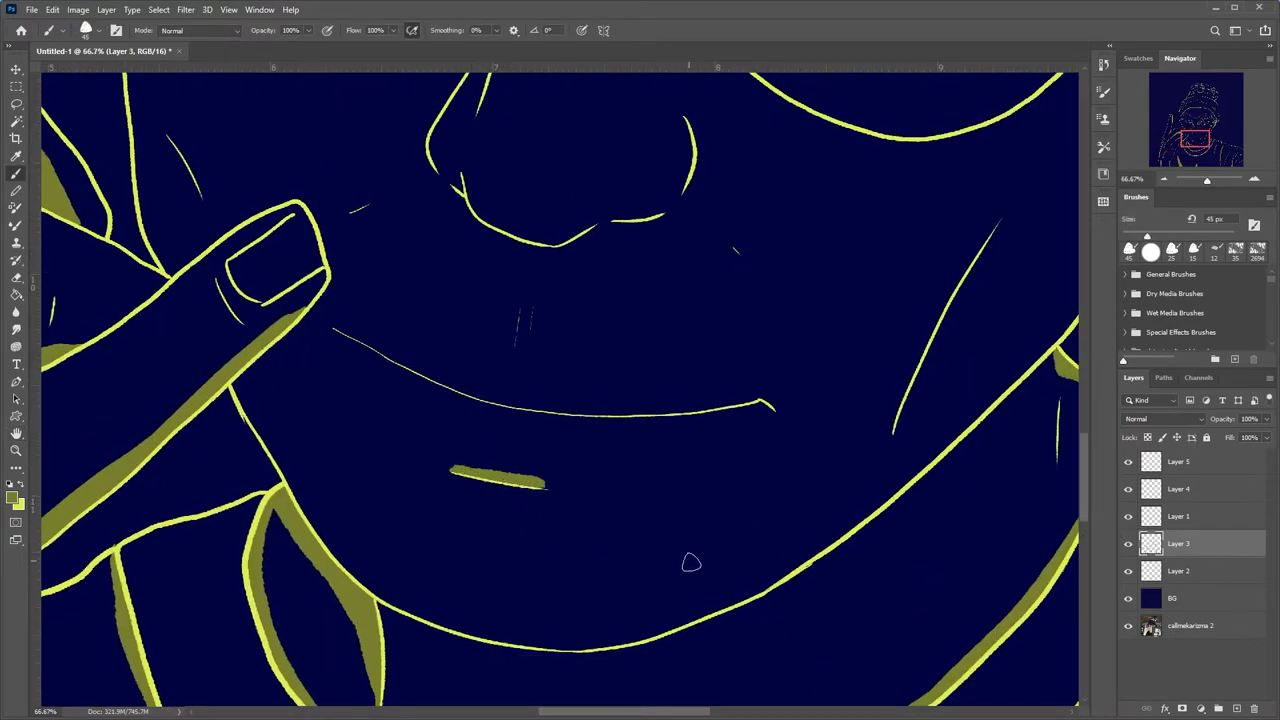
pyautogui.moveTo(330, 292); pyautogui.dragTo(244, 374)
pyautogui.moveTo(324, 287); pyautogui.dragTo(420, 520)
pyautogui.moveTo(470, 200)
pyautogui.mouseDown()
pyautogui.moveTo(462, 390)
pyautogui.moveTo(512, 190)
pyautogui.mouseUp()
pyautogui.moveTo(500, 345); pyautogui.dragTo(448, 505)
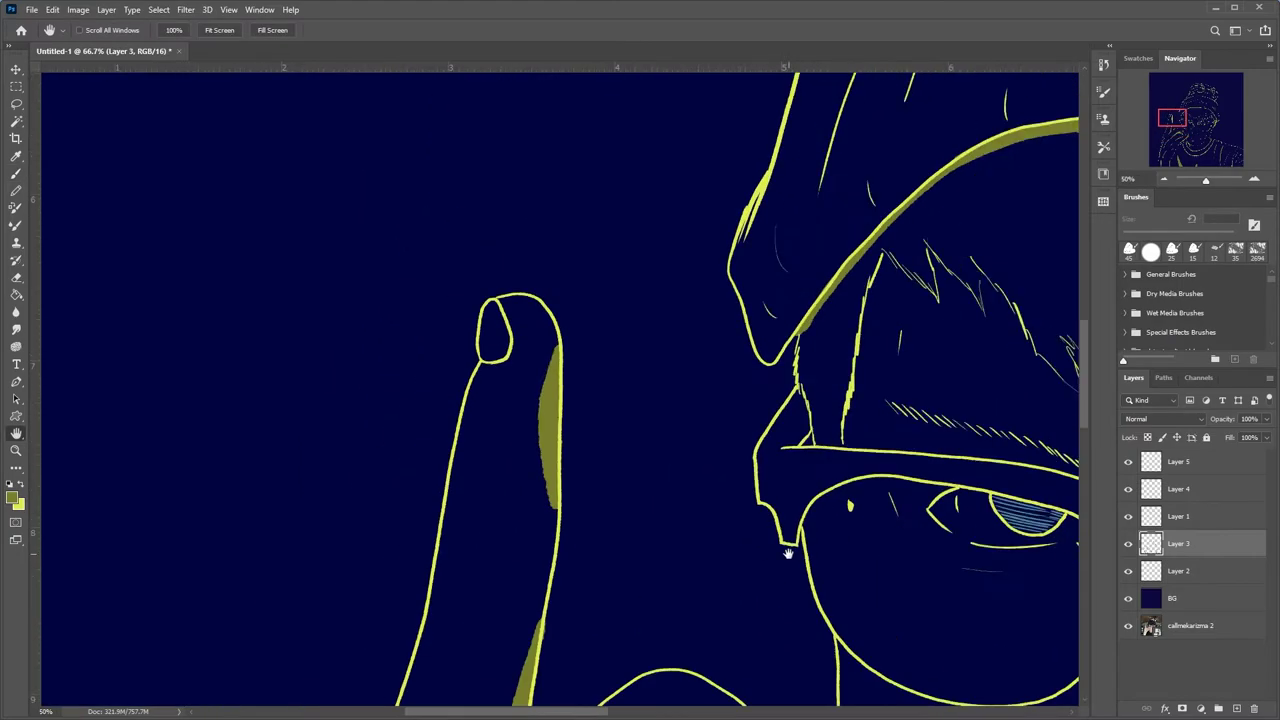
# Zoom in on the nose with a smaller brush and shade the mouth line in olive
pyautogui.moveTo(786, 551)
pyautogui.mouseDown()
pyautogui.moveTo(363, 323)
pyautogui.moveTo(410, 385)
pyautogui.moveTo(507, 400)
pyautogui.mouseUp()
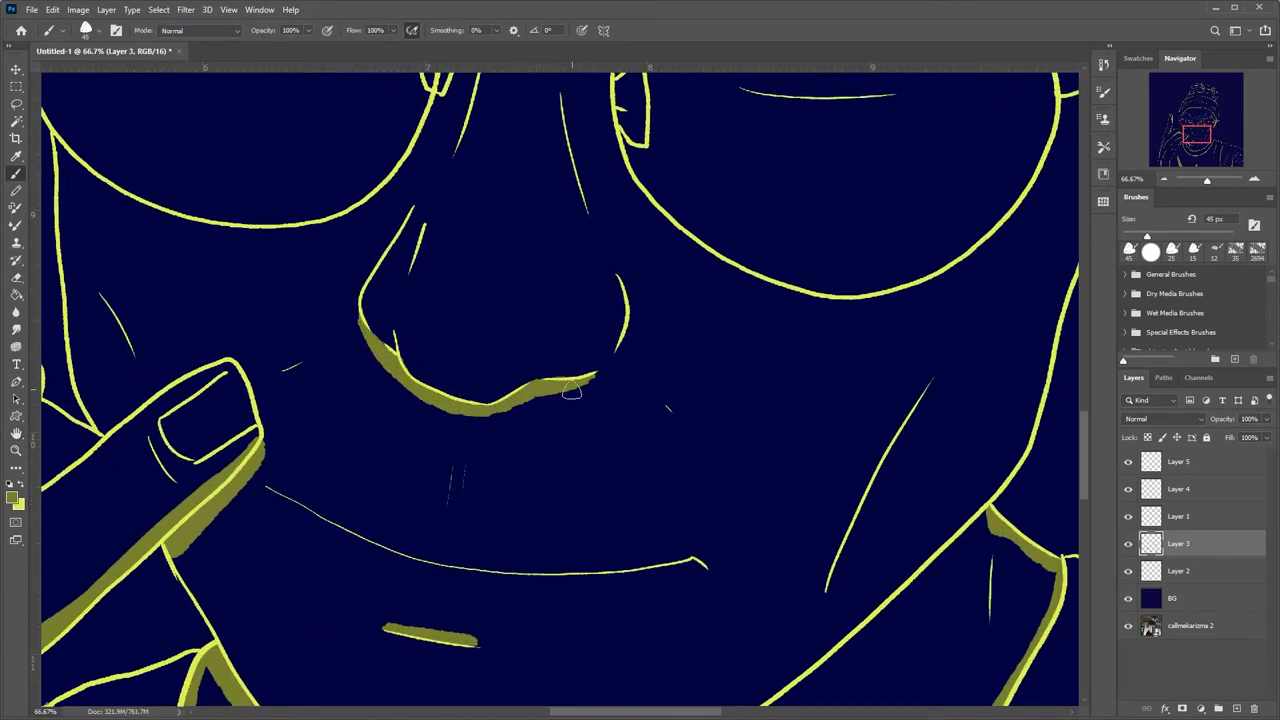
pyautogui.hotkey('ctrl', '+')
pyautogui.press('[')
pyautogui.press('[')
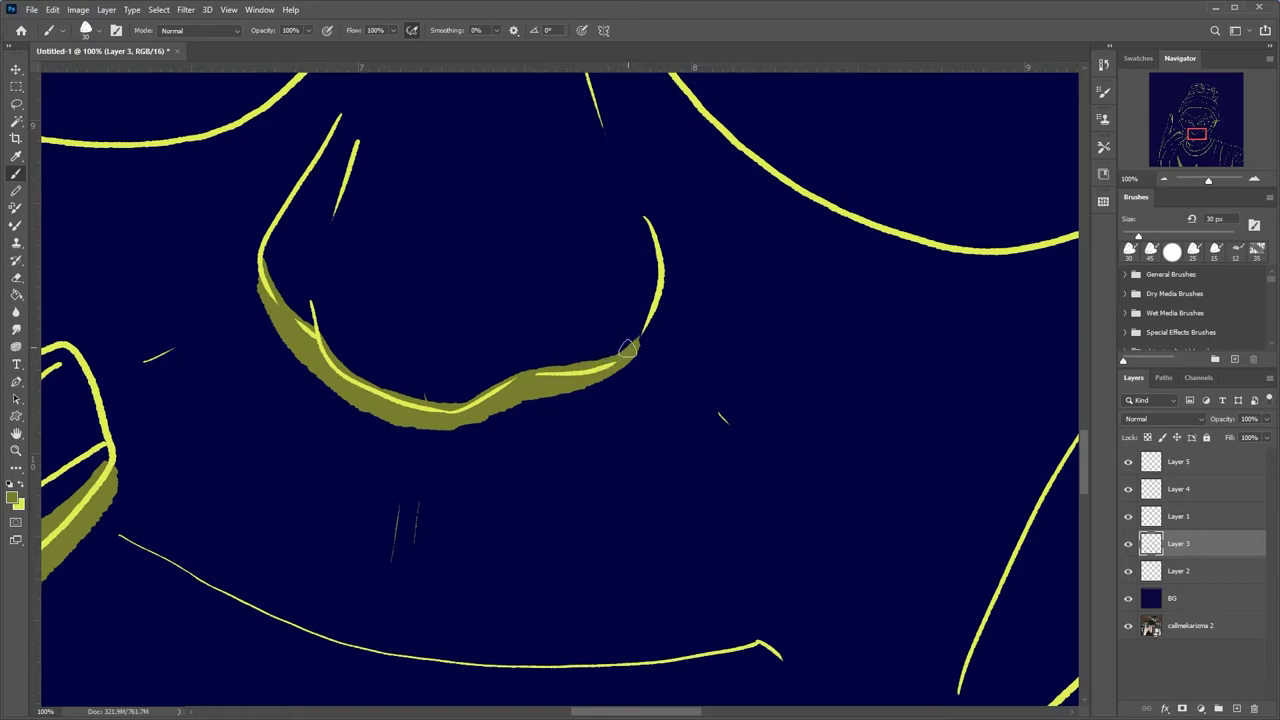
pyautogui.scroll(-2, 626, 466)
pyautogui.hscroll(2, 626, 466)
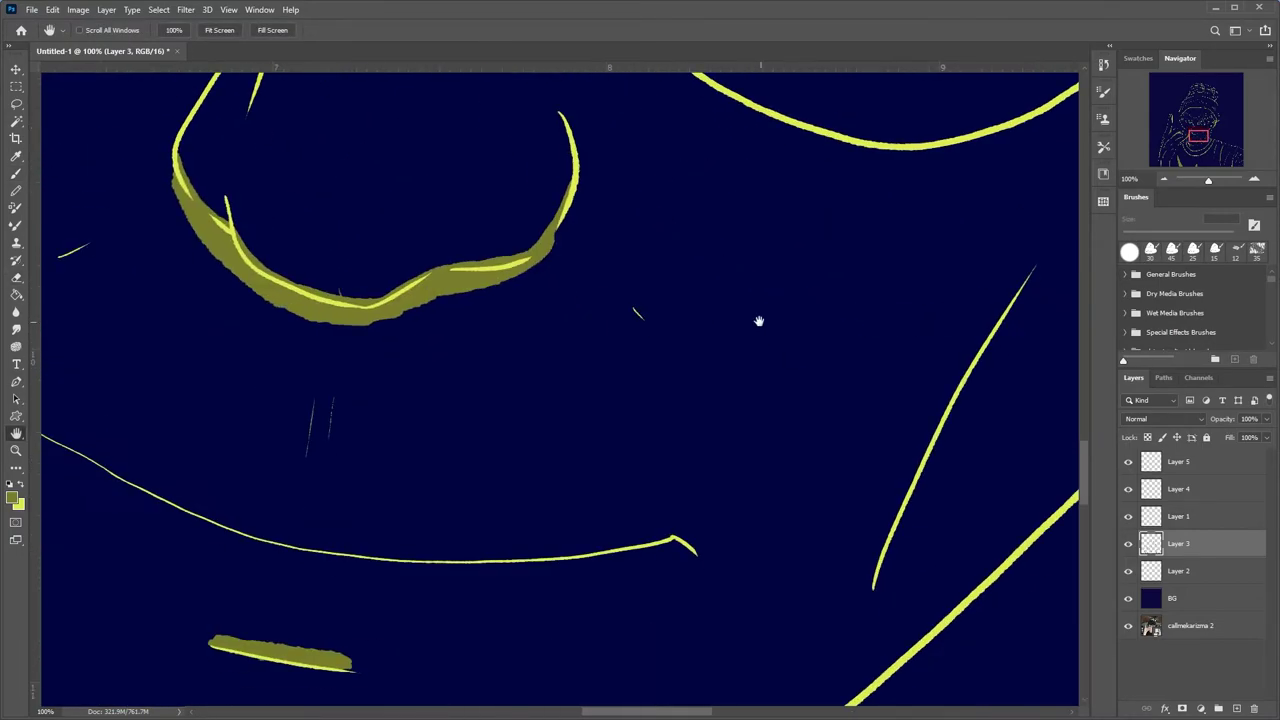
pyautogui.scroll(-3, 669, 309)
pyautogui.scroll(2, 443, 357)
pyautogui.hscroll(-2, 443, 357)
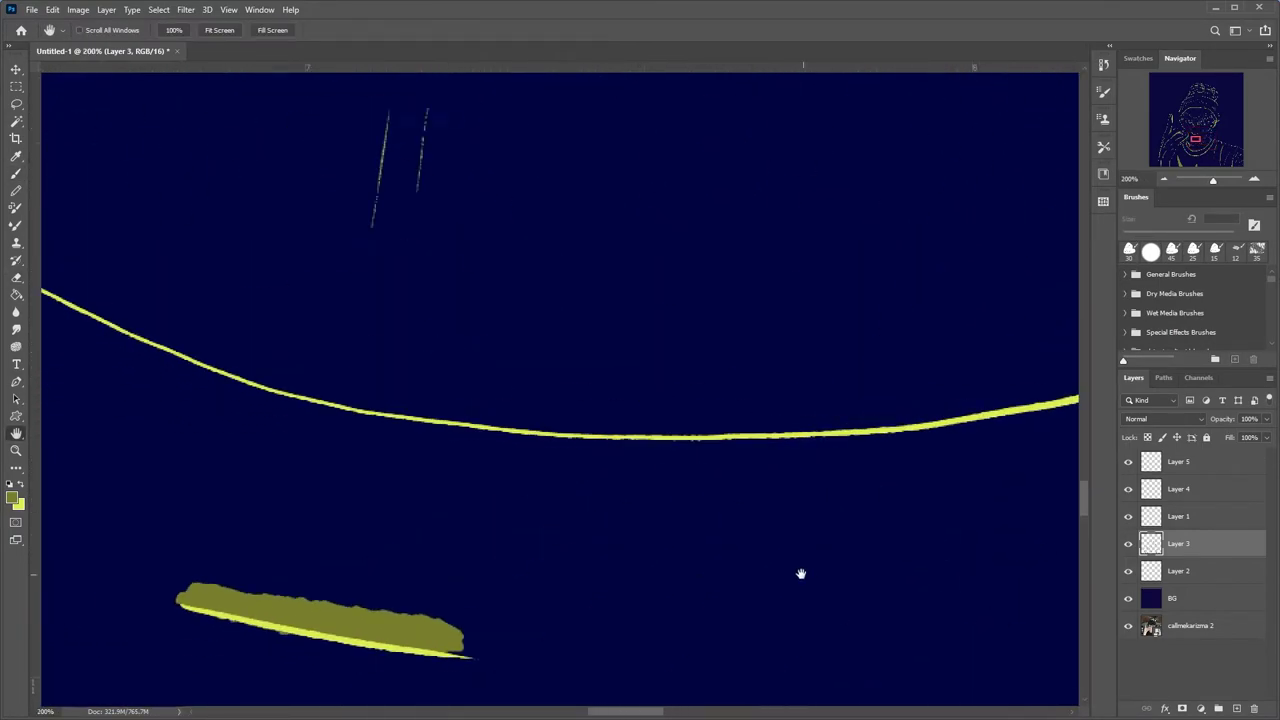
pyautogui.scroll(-2, 800, 571)
pyautogui.hscroll(-2, 800, 571)
pyautogui.moveTo(213, 298); pyautogui.dragTo(843, 399)
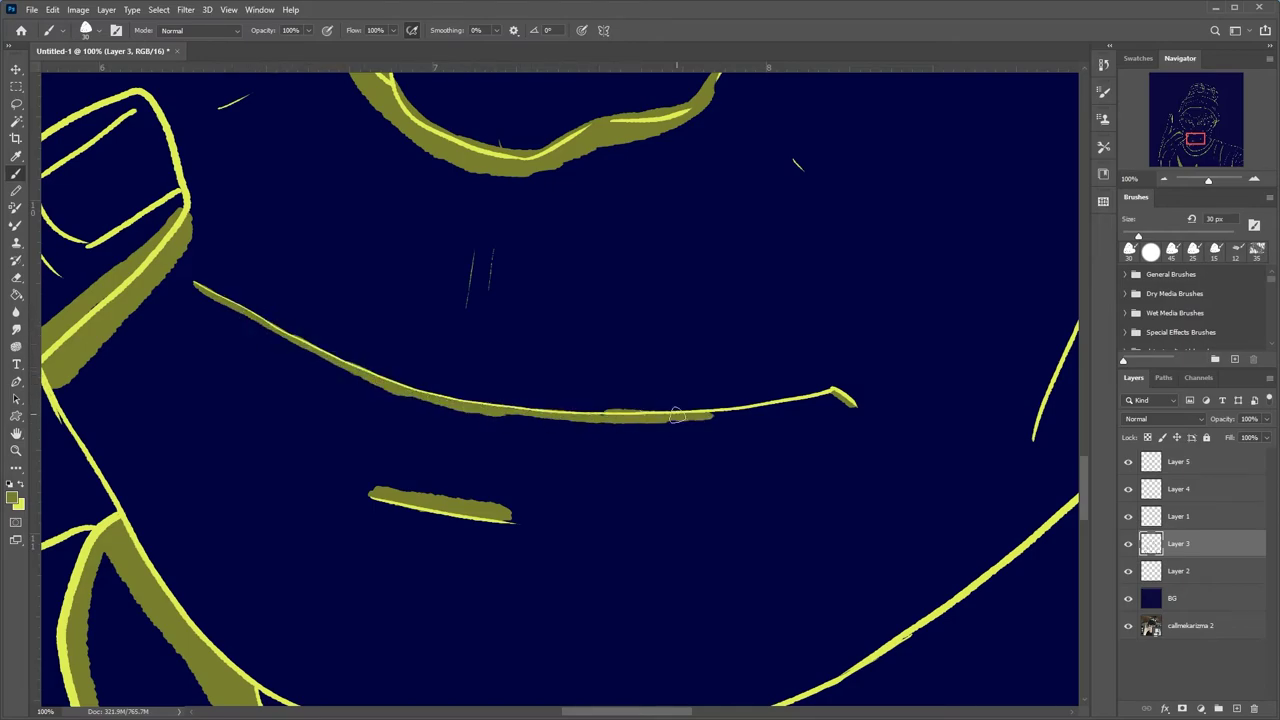
# Shade the diagonal cheek line in olive and add a short stroke near the mouth
pyautogui.hotkey('ctrl', '+')
pyautogui.hotkey('ctrl', '+')
pyautogui.scroll(2, 691, 457)
pyautogui.hscroll(-5, 691, 457)
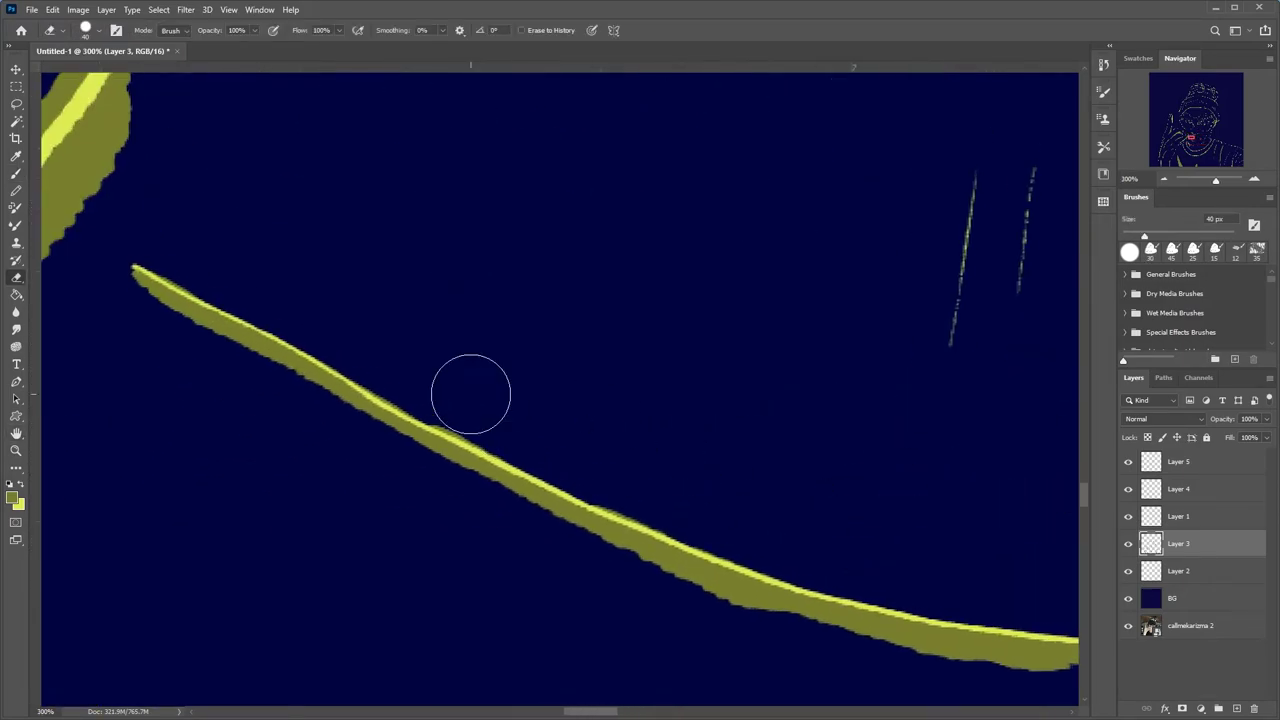
pyautogui.press('e')
pyautogui.hotkey('ctrl', '-')
pyautogui.press('h')
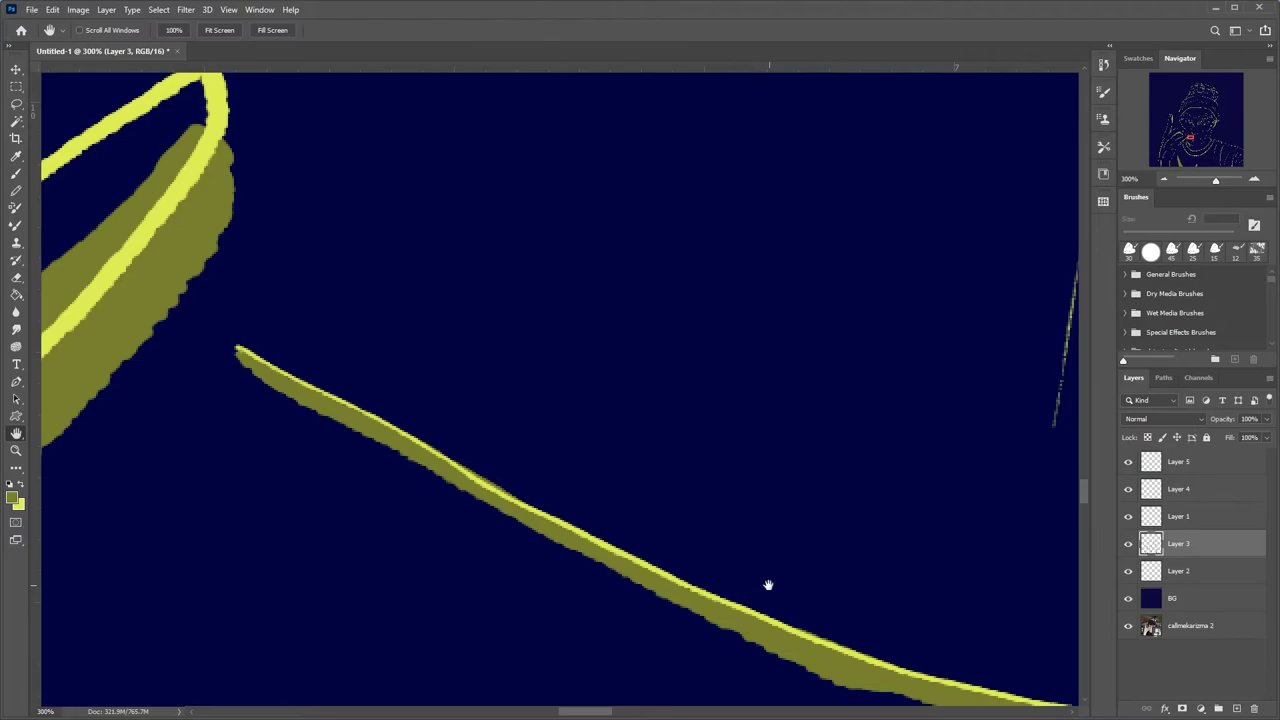
pyautogui.hotkey('ctrl', '-')
pyautogui.hotkey('ctrl', '-')
pyautogui.hotkey('ctrl', '-')
pyautogui.hotkey('ctrl', '+')
pyautogui.moveTo(803, 563); pyautogui.dragTo(594, 300)
pyautogui.press('b')
pyautogui.moveTo(630, 240); pyautogui.dragTo(483, 535)
pyautogui.hscroll(-10, 480, 366)
pyautogui.scroll(3, 480, 366)
pyautogui.moveTo(481, 375); pyautogui.dragTo(530, 465)
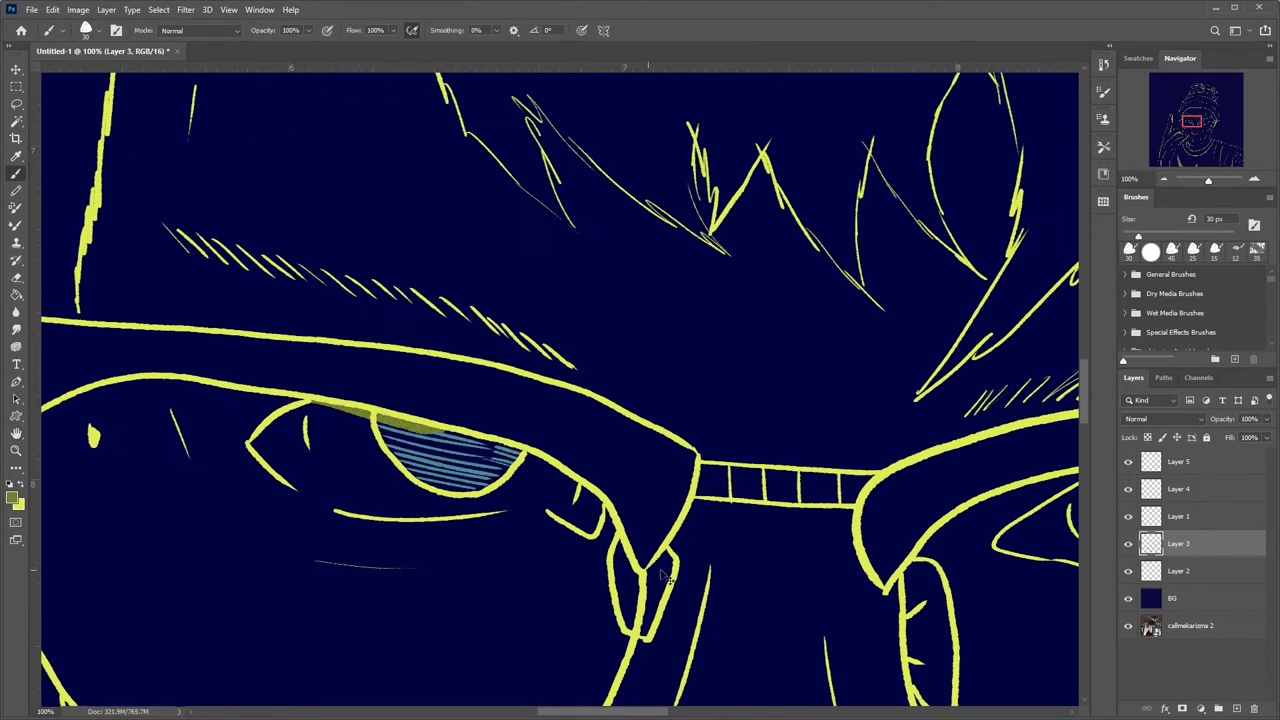
# Drag Layer 3 below Layer 2 in the Layers panel
pyautogui.moveTo(1131, 573); pyautogui.dragTo(1131, 580)
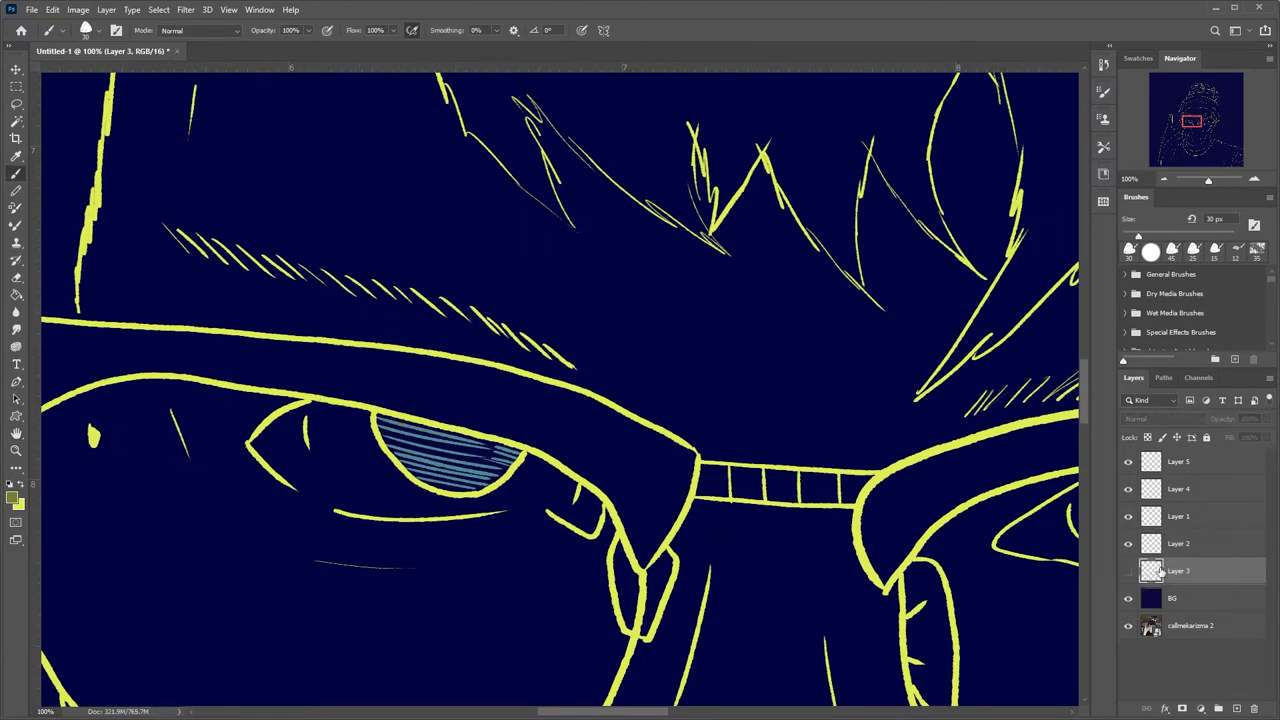
pyautogui.moveTo(312, 406)
pyautogui.mouseDown()
pyautogui.moveTo(448, 428)
pyautogui.moveTo(680, 432)
pyautogui.mouseUp()
pyautogui.hscroll(4, 753, 594)
pyautogui.hscroll(2, 753, 594)
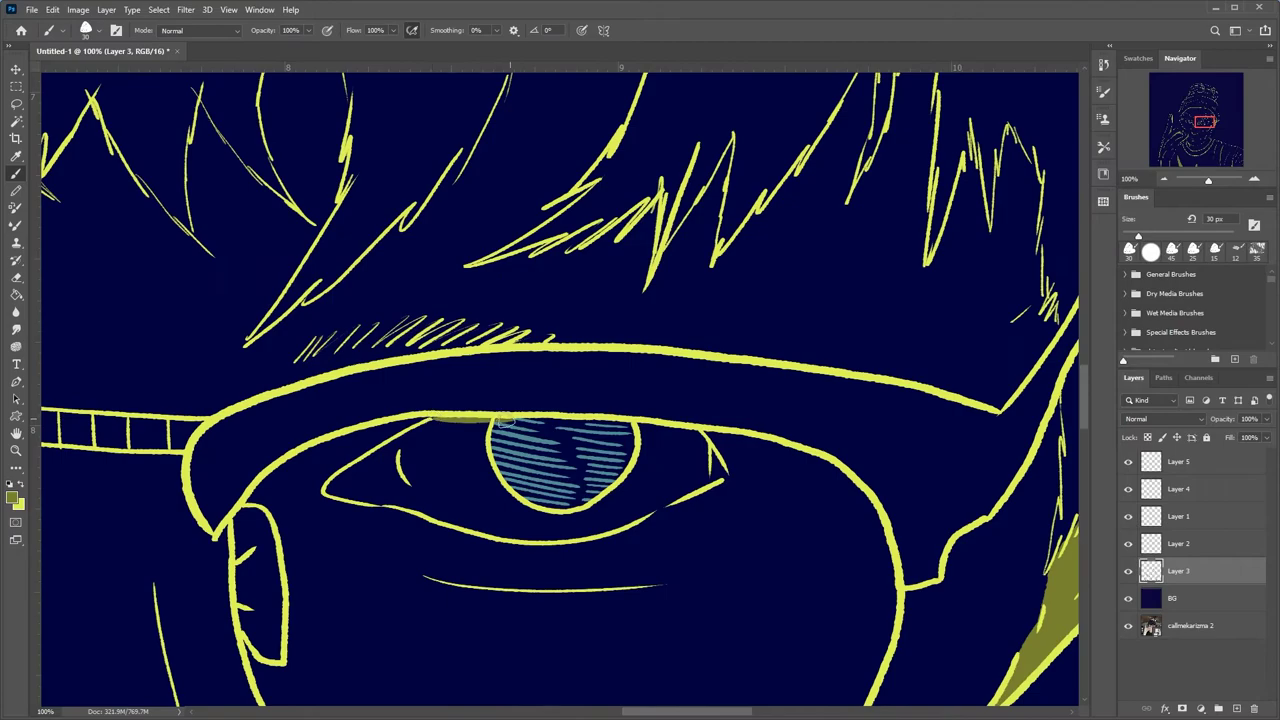
# Shade olive under the glasses rims above both eyes
pyautogui.moveTo(212, 530)
pyautogui.mouseDown()
pyautogui.moveTo(460, 404)
pyautogui.moveTo(766, 428)
pyautogui.mouseUp()
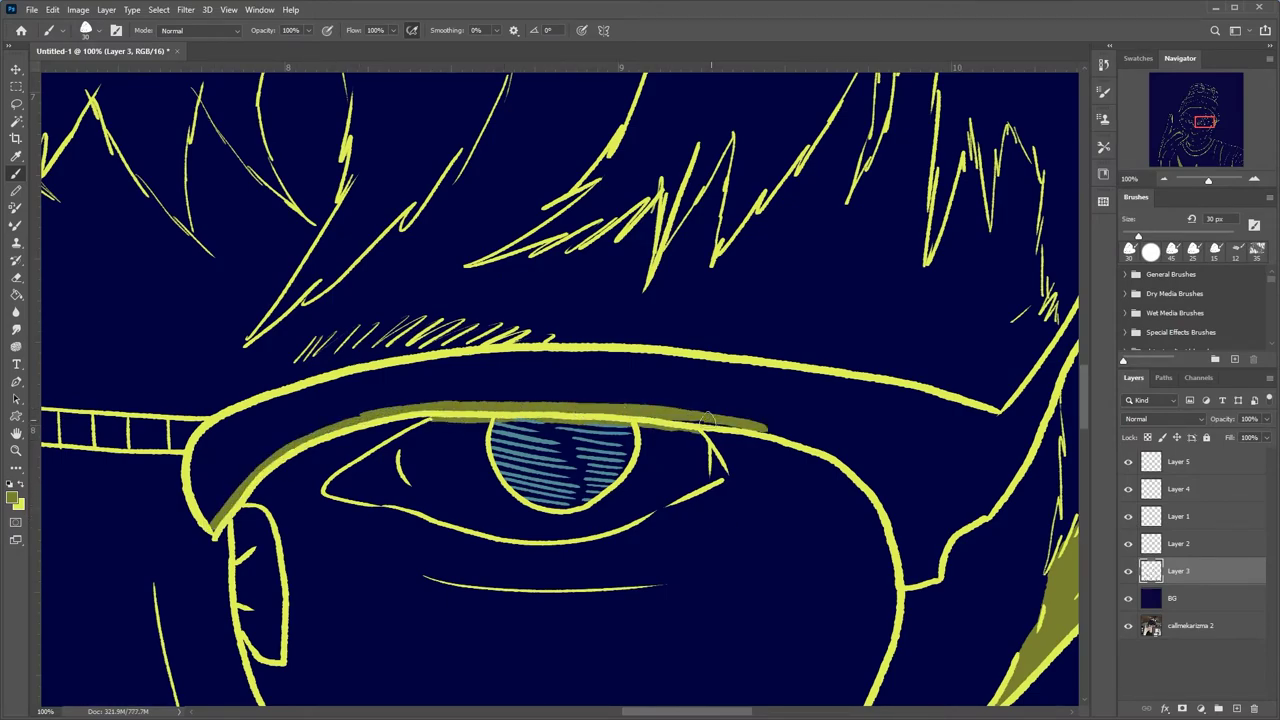
pyautogui.hscroll(-3, 800, 520)
pyautogui.hscroll(-3, 600, 520)
pyautogui.hscroll(-3, 450, 450)
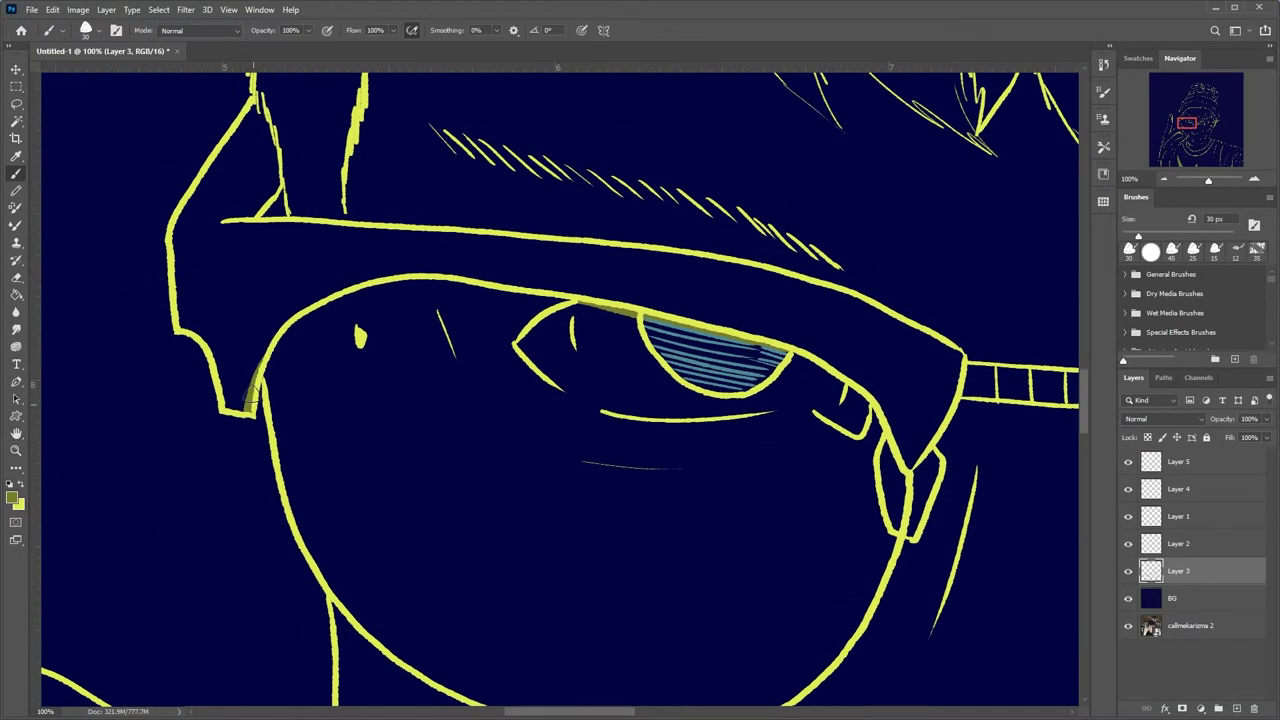
pyautogui.moveTo(250, 408)
pyautogui.mouseDown()
pyautogui.moveTo(435, 268)
pyautogui.moveTo(728, 316)
pyautogui.moveTo(848, 378)
pyautogui.mouseUp()
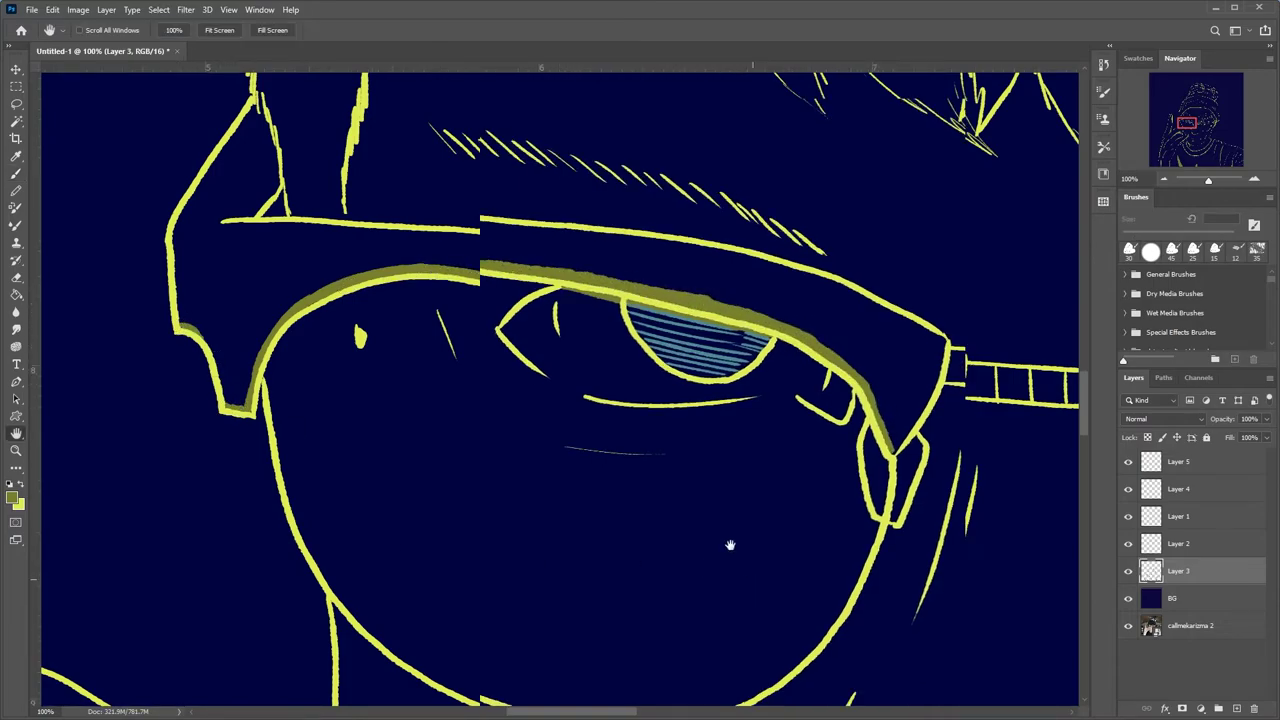
# Shade the left side of the nose, the ear edge and the glasses arm in olive
pyautogui.moveTo(731, 543); pyautogui.dragTo(771, 580)
pyautogui.moveTo(389, 372); pyautogui.dragTo(341, 535)
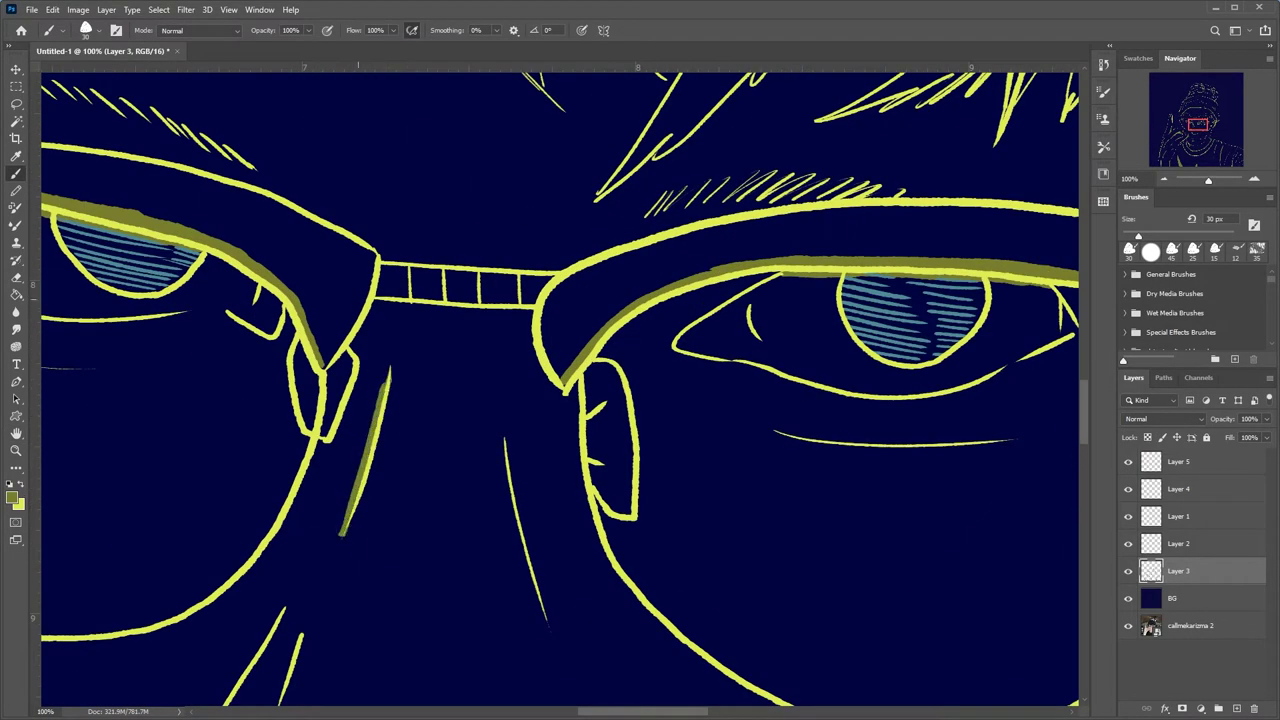
pyautogui.moveTo(588, 368); pyautogui.dragTo(600, 505)
pyautogui.moveTo(352, 355); pyautogui.dragTo(328, 420)
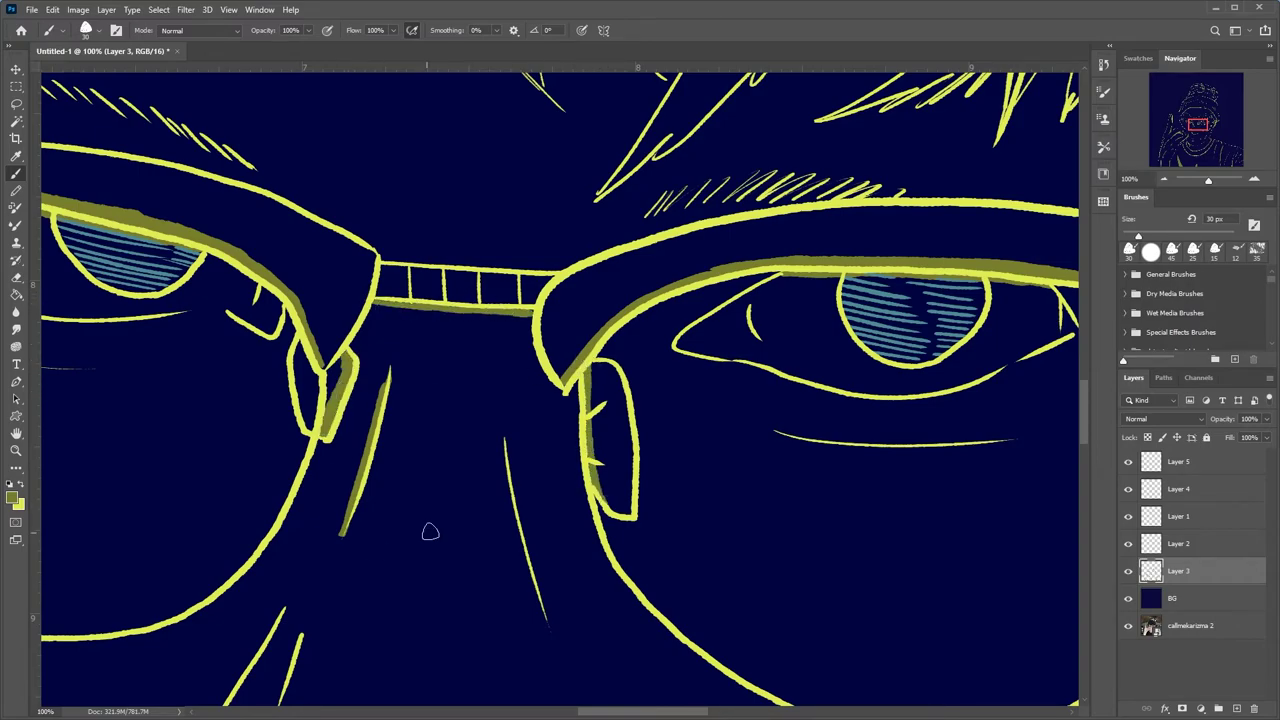
pyautogui.hotkey('ctrl', '-')
pyautogui.scroll(5, 349, 313)
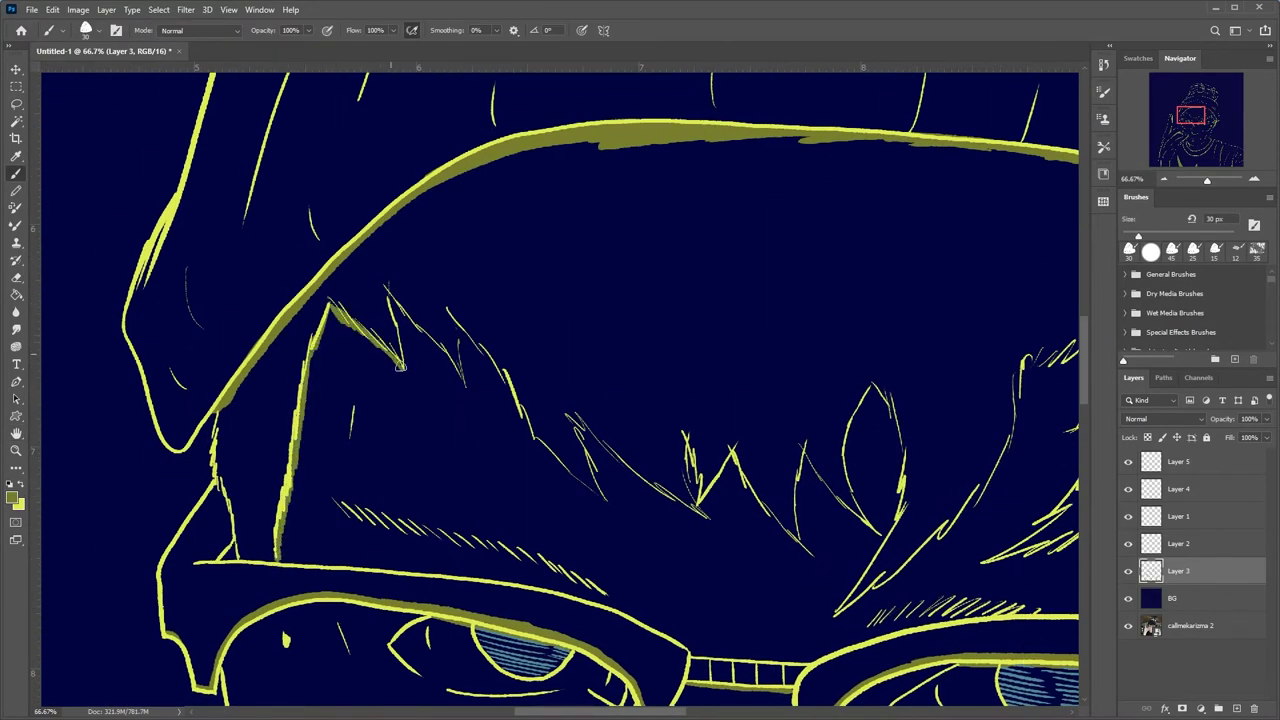
# Shade the zigzag hair edge, the leaf-shaped lock and the lower hair strands in olive
pyautogui.moveTo(430, 345)
pyautogui.mouseDown()
pyautogui.moveTo(572, 476)
pyautogui.moveTo(590, 440)
pyautogui.moveTo(790, 538)
pyautogui.moveTo(849, 515)
pyautogui.mouseUp()
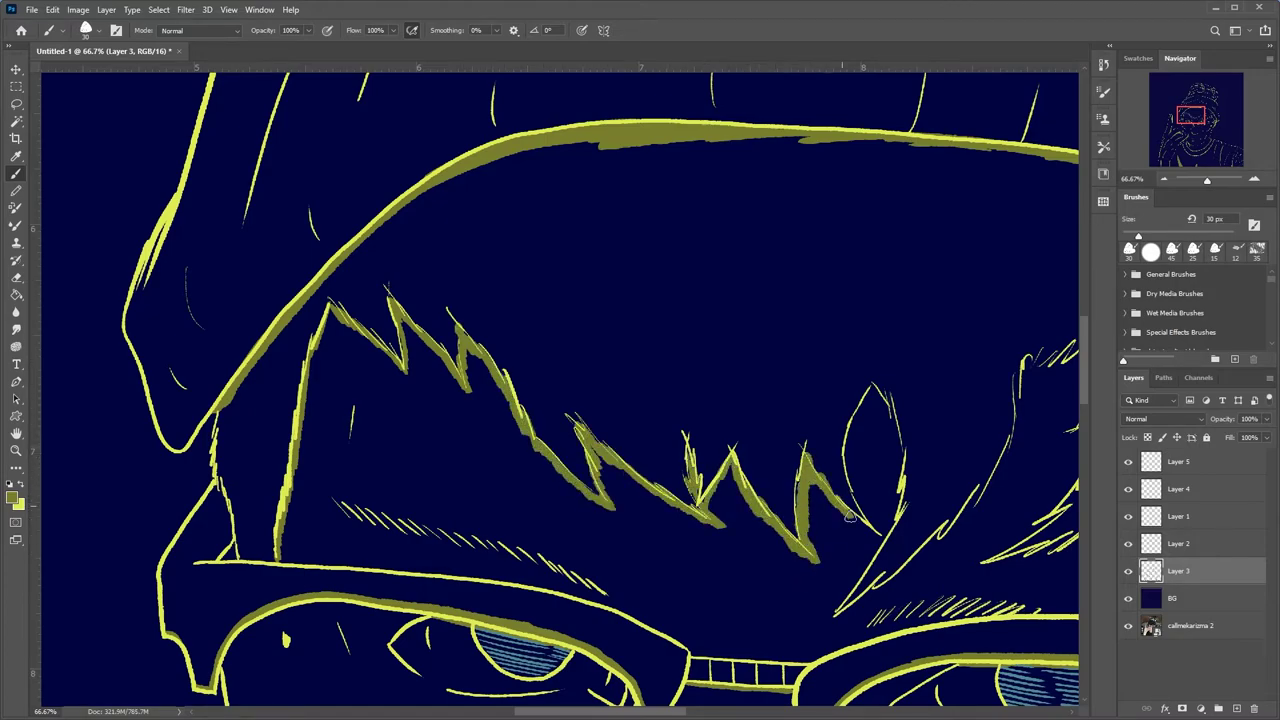
pyautogui.moveTo(848, 455)
pyautogui.mouseDown()
pyautogui.moveTo(900, 505)
pyautogui.moveTo(828, 618)
pyautogui.moveTo(435, 540)
pyautogui.mouseUp()
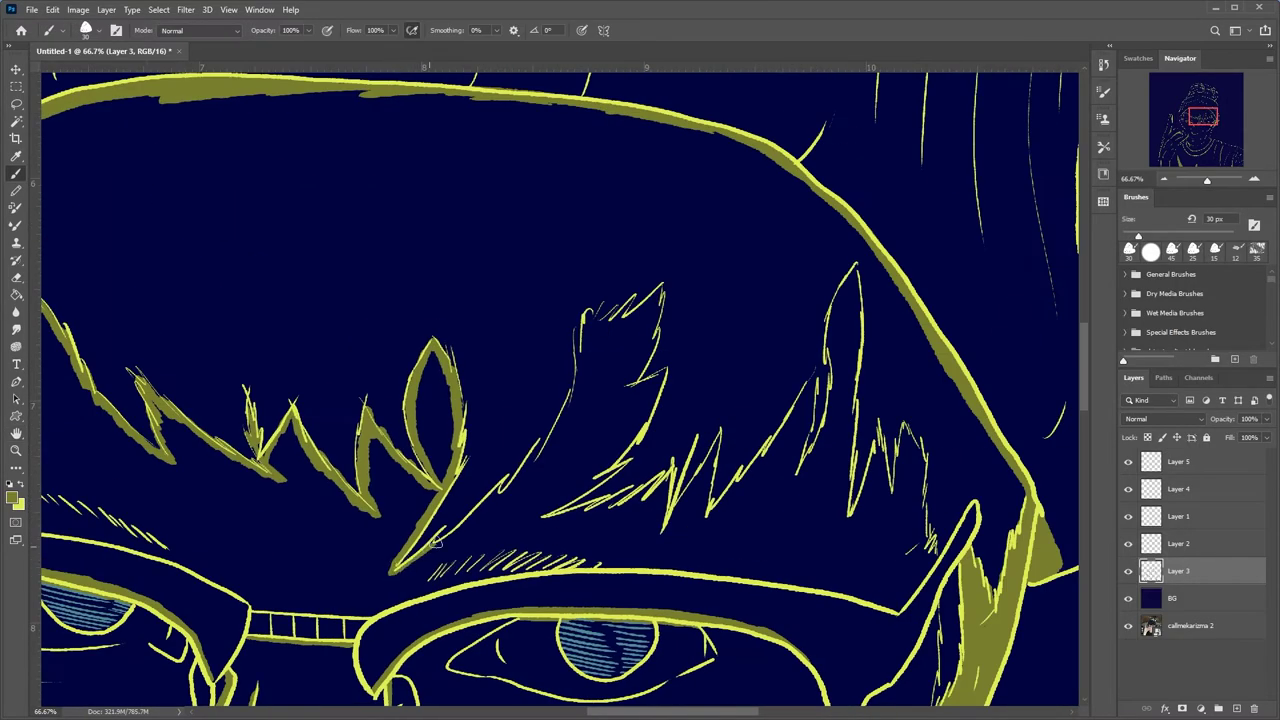
pyautogui.moveTo(502, 496)
pyautogui.mouseDown()
pyautogui.moveTo(570, 402)
pyautogui.moveTo(602, 320)
pyautogui.moveTo(633, 427)
pyautogui.mouseUp()
pyautogui.moveTo(535, 518)
pyautogui.mouseDown()
pyautogui.moveTo(620, 504)
pyautogui.moveTo(716, 440)
pyautogui.moveTo(798, 410)
pyautogui.moveTo(812, 378)
pyautogui.mouseUp()
# Add olive shading to the tall and right-hand hair strands
pyautogui.moveTo(855, 268)
pyautogui.mouseDown()
pyautogui.moveTo(815, 450)
pyautogui.moveTo(848, 376)
pyautogui.moveTo(885, 525)
pyautogui.mouseUp()
pyautogui.moveTo(880, 436)
pyautogui.mouseDown()
pyautogui.moveTo(928, 520)
pyautogui.moveTo(922, 560)
pyautogui.mouseUp()
pyautogui.moveTo(923, 635); pyautogui.dragTo(678, 497)
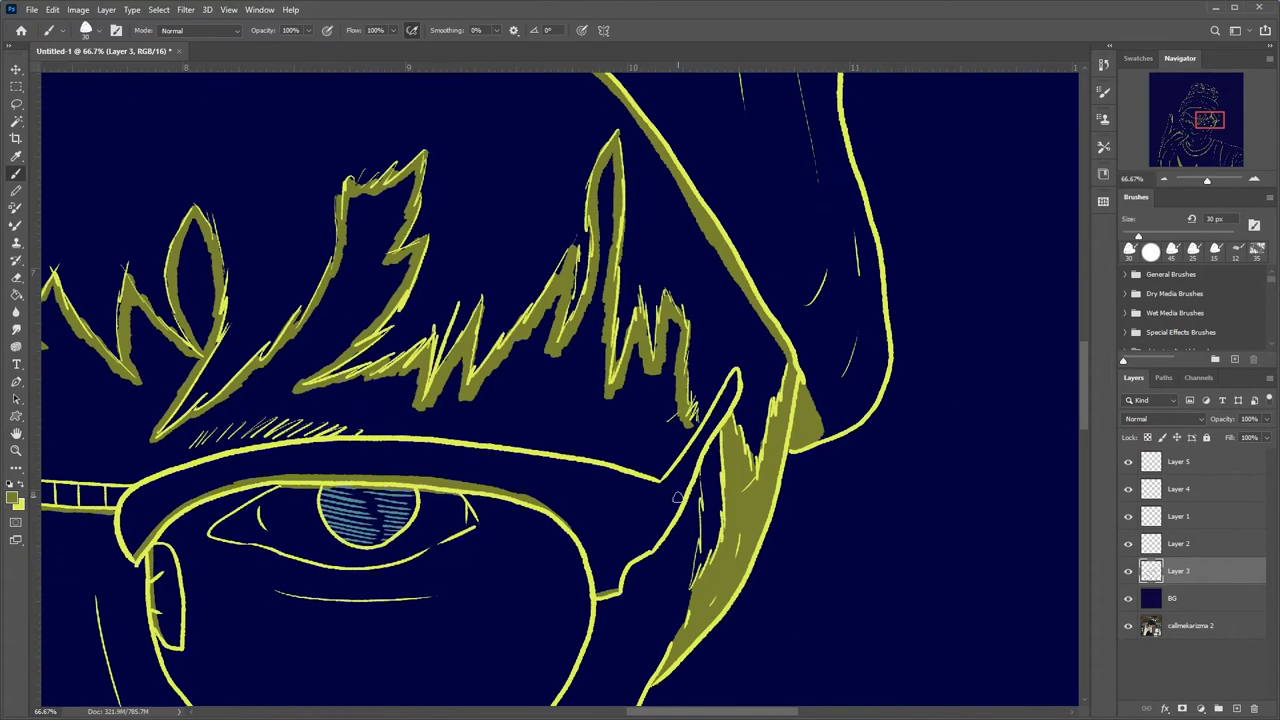
pyautogui.moveTo(200, 430); pyautogui.dragTo(773, 372)
pyautogui.moveTo(600, 334)
pyautogui.mouseDown()
pyautogui.moveTo(437, 432)
pyautogui.moveTo(468, 400)
pyautogui.moveTo(461, 437)
pyautogui.mouseUp()
pyautogui.scroll(-5, 492, 440)
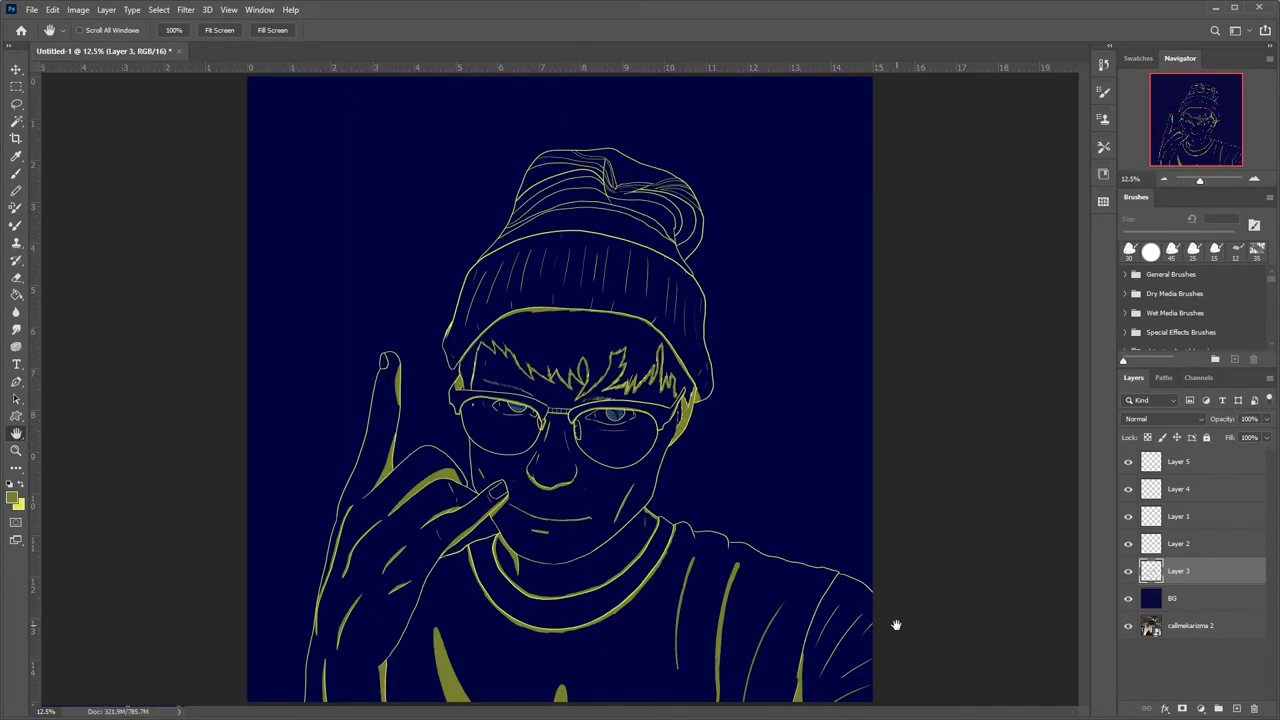
# Add a new layer for the doodles and pick a light blue paint colour
pyautogui.keyDown('ctrl'); pyautogui.click(1236, 708); pyautogui.keyUp('ctrl')
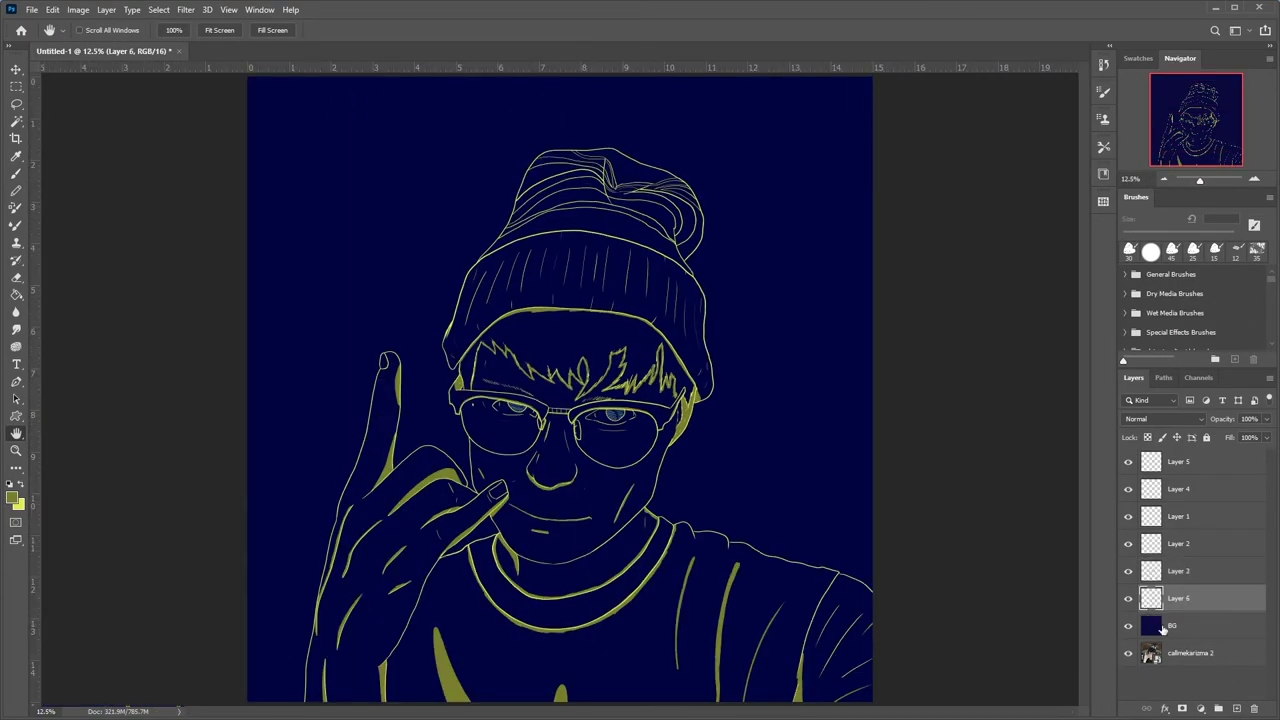
pyautogui.press('i')
pyautogui.press('b')
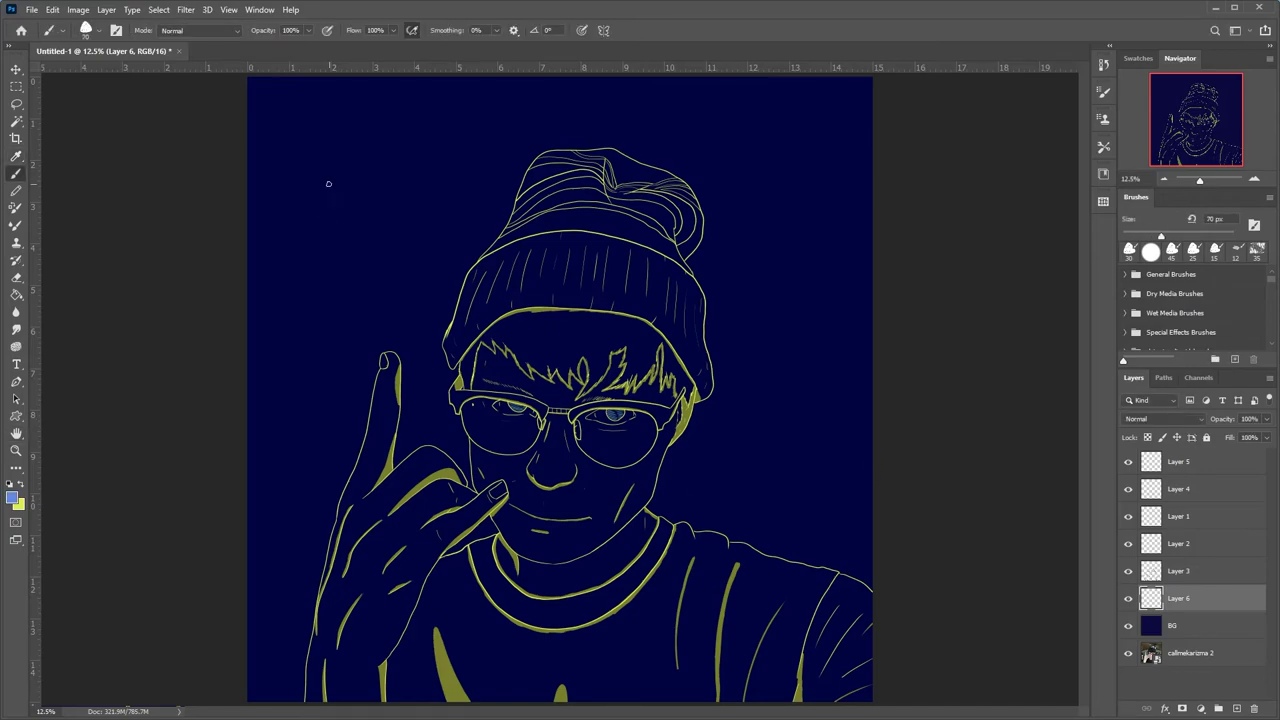
# Paint blue lightning bolts at the top-left and top-right corners and a blue X beside the portrait
pyautogui.moveTo(284, 117); pyautogui.dragTo(383, 259)
pyautogui.moveTo(809, 152); pyautogui.dragTo(797, 238)
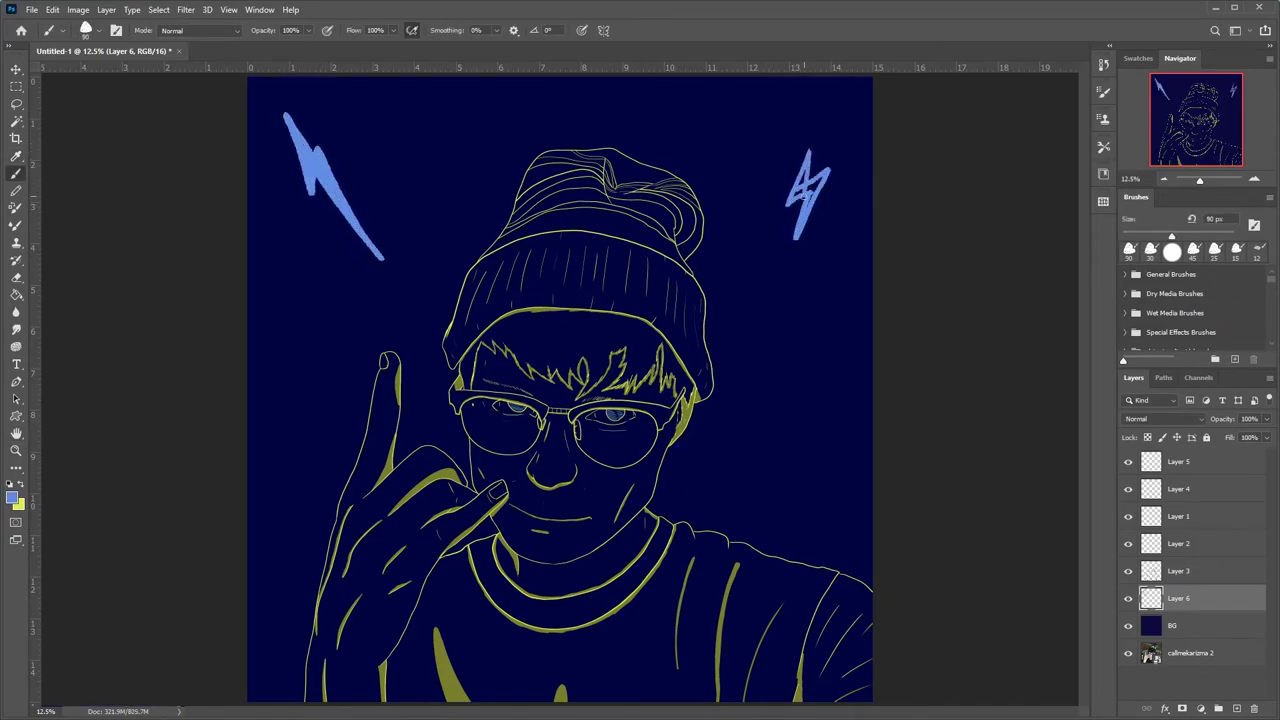
pyautogui.moveTo(835, 432); pyautogui.dragTo(795, 465)
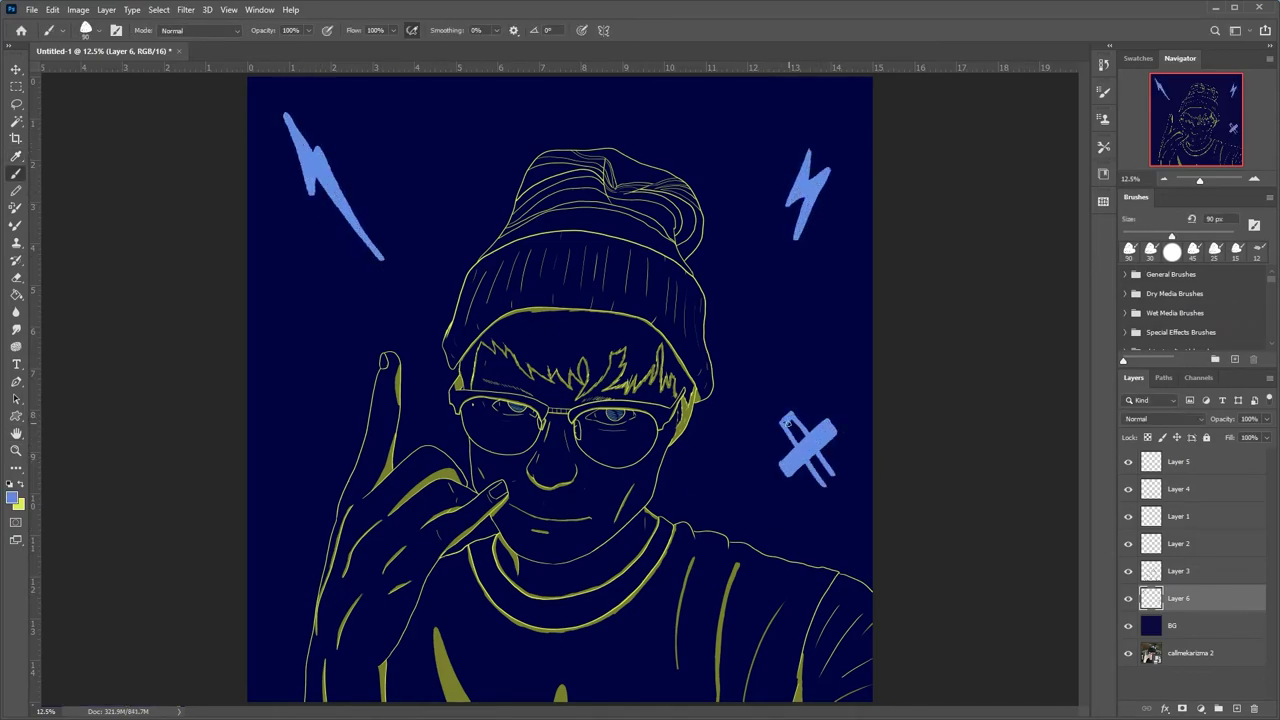
pyautogui.moveTo(299, 402); pyautogui.dragTo(330, 440)
# Undo the stray blue stroke and paint four small yellow lightning bolts around the raised finger
pyautogui.hotkey('ctrl', 'z')
pyautogui.hotkey('ctrl', '+')
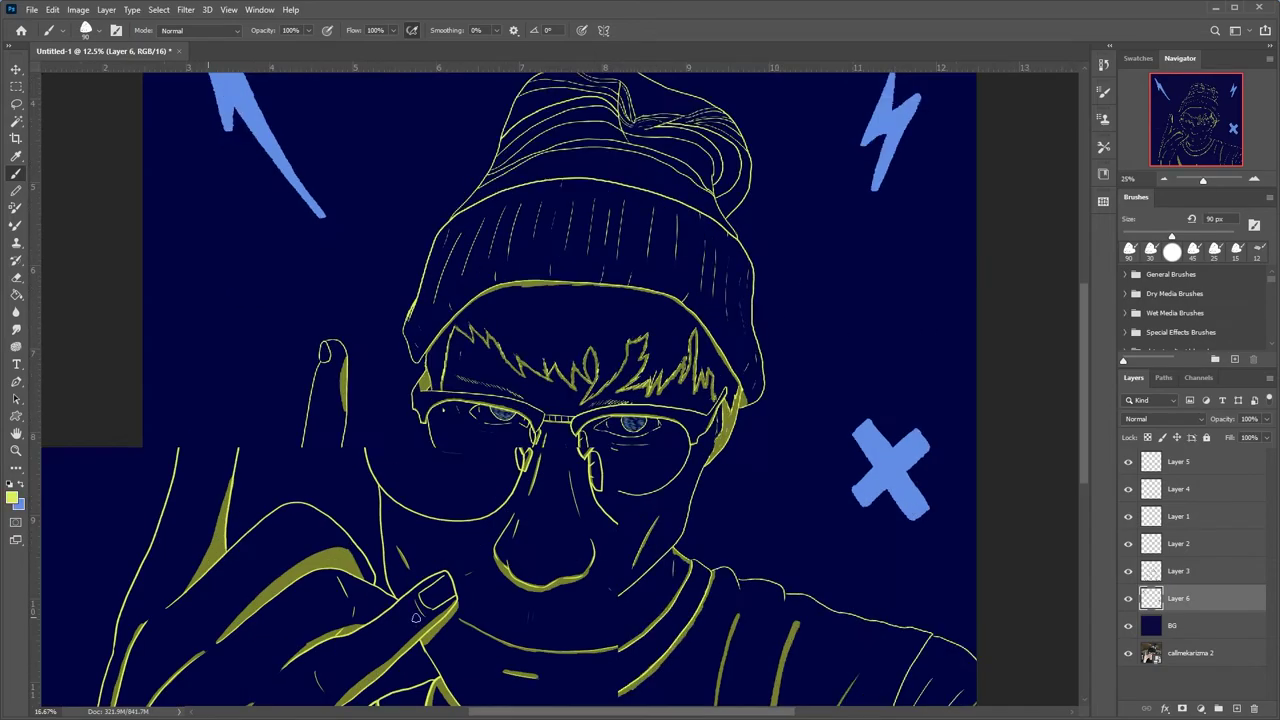
pyautogui.press('x')
pyautogui.moveTo(107, 268); pyautogui.dragTo(165, 320)
pyautogui.moveTo(280, 243); pyautogui.dragTo(252, 305)
pyautogui.moveTo(310, 340); pyautogui.dragTo(284, 370)
pyautogui.moveTo(82, 362); pyautogui.dragTo(146, 386)
# Zoom out and scroll to review the decorated portrait, then zoom back toward the face
pyautogui.hotkey('ctrl', '-')
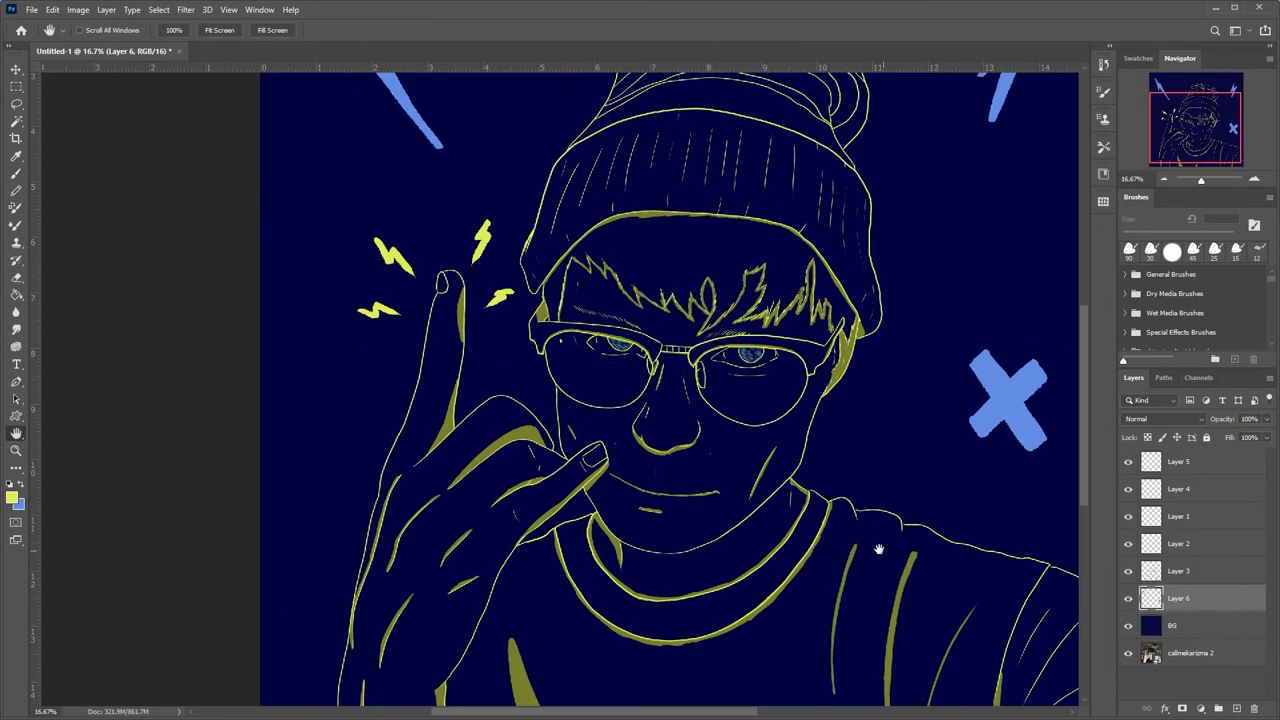
pyautogui.hscroll(2, 966, 500)
pyautogui.scroll(-5, 795, 531)
pyautogui.scroll(-3, 795, 531)
pyautogui.scroll(5, 843, 648)
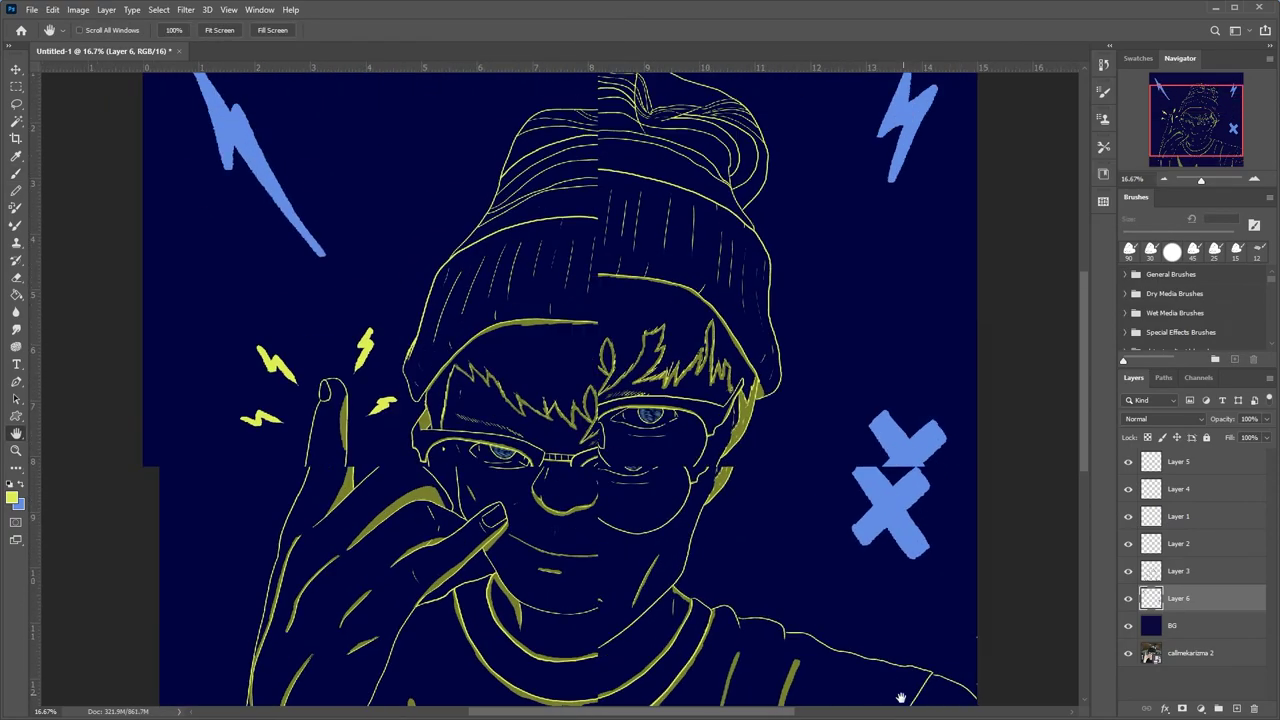
pyautogui.hotkey('ctrl', '-')
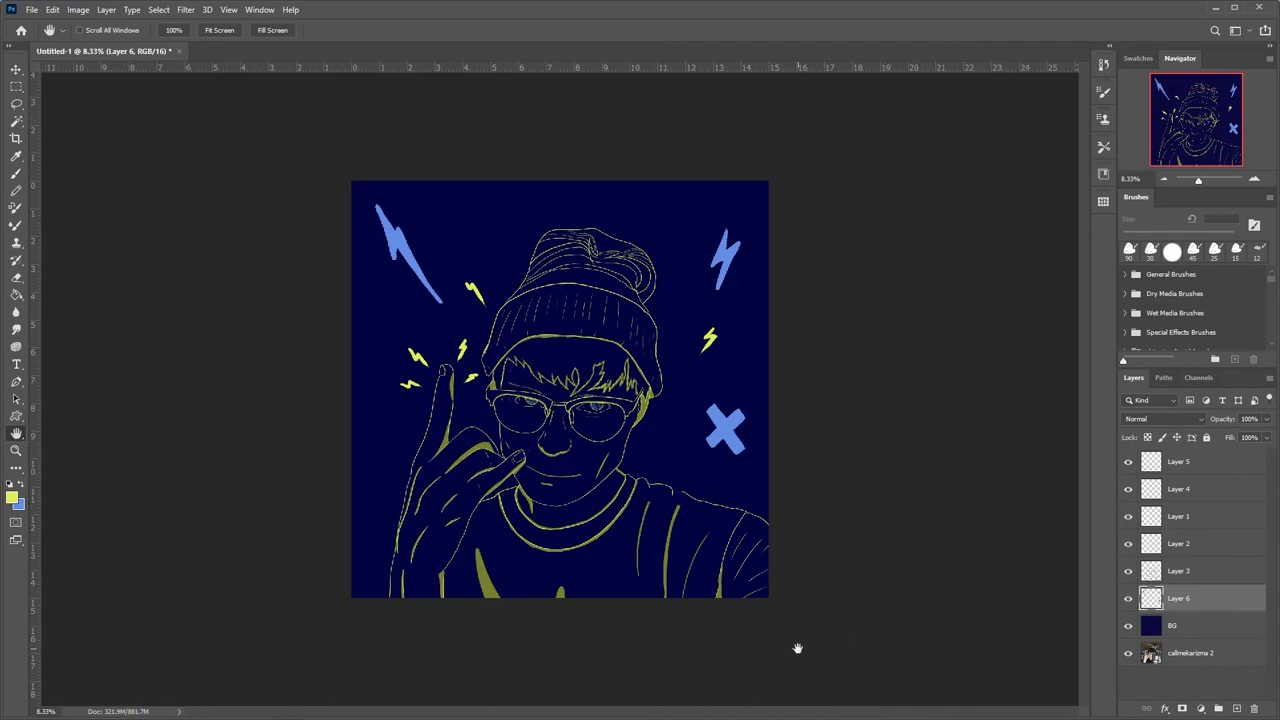
pyautogui.hotkey('ctrl', '+')
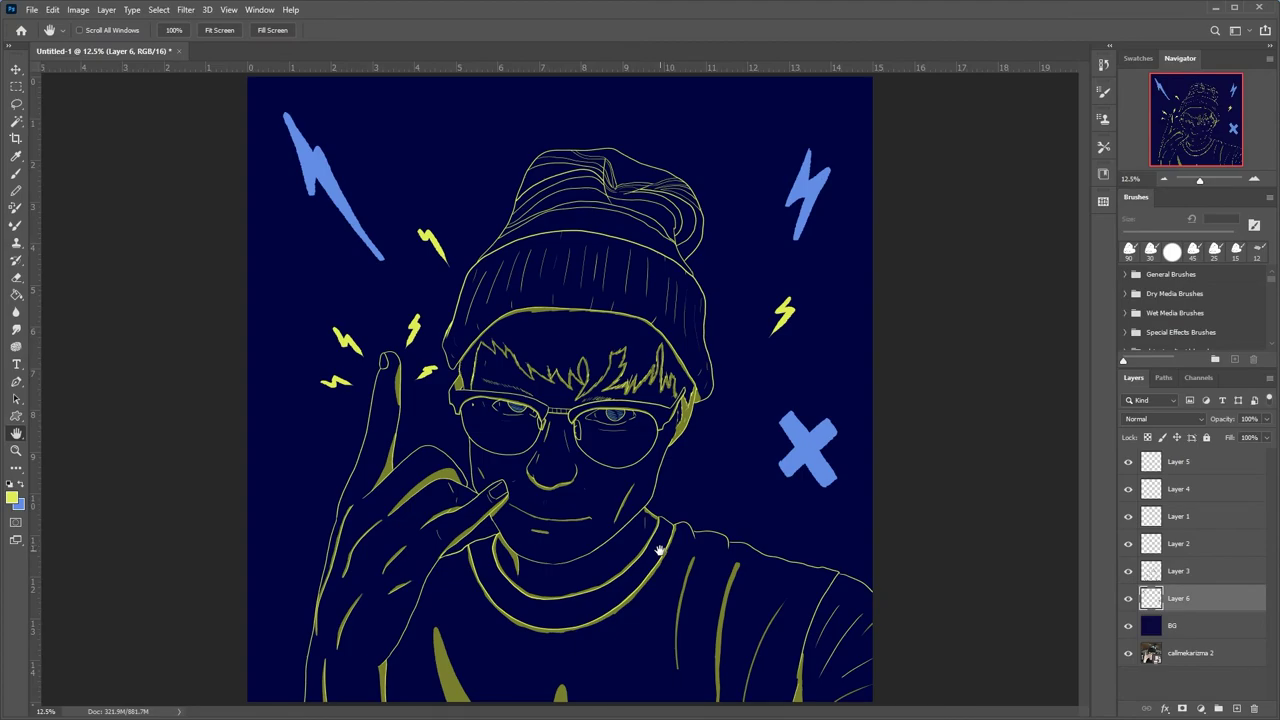
pyautogui.hotkey('ctrl', '+')
pyautogui.hotkey('ctrl', '+')
pyautogui.hotkey('ctrl', '+')
pyautogui.hotkey('alt', ']')
# Paint olive shading along the lower curves below the hand and along the chin and neck lines
pyautogui.hotkey('ctrl', '+')
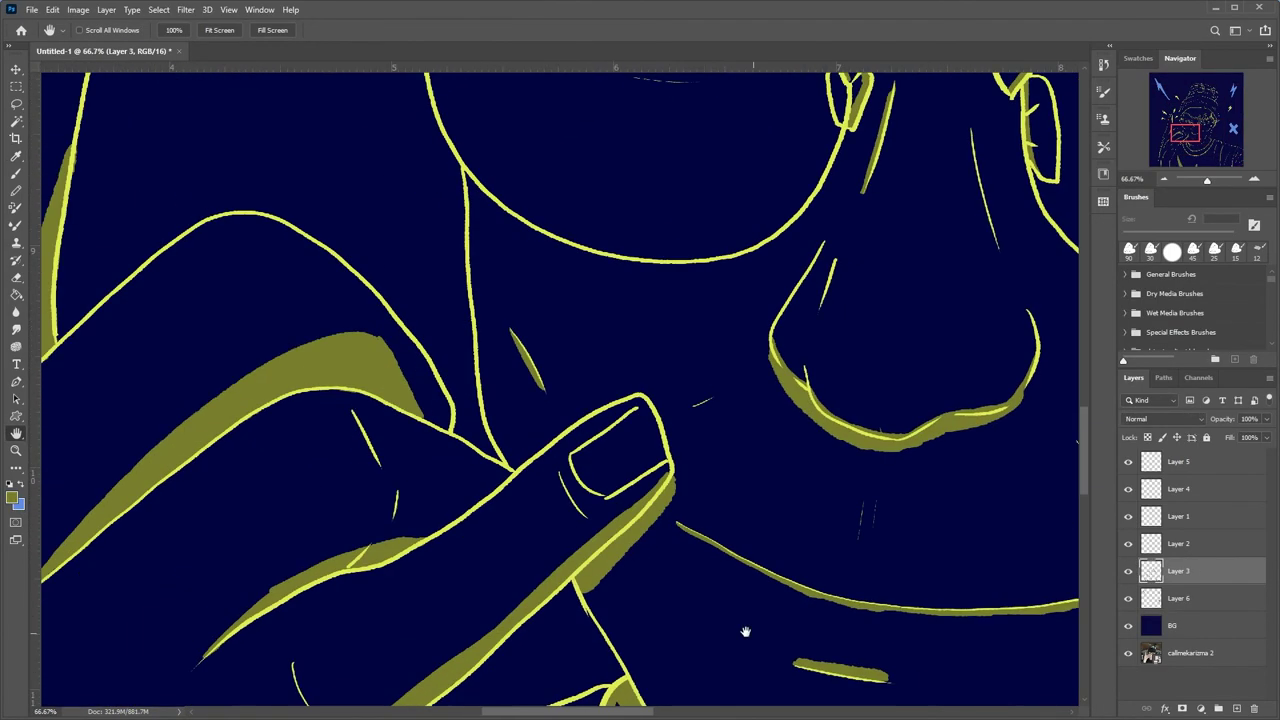
pyautogui.press('b')
pyautogui.moveTo(585, 565)
pyautogui.mouseDown()
pyautogui.moveTo(395, 255)
pyautogui.moveTo(628, 488)
pyautogui.moveTo(894, 457)
pyautogui.moveTo(1020, 386)
pyautogui.mouseUp()
pyautogui.moveTo(815, 521); pyautogui.dragTo(500, 566)
pyautogui.moveTo(700, 436)
pyautogui.mouseDown()
pyautogui.moveTo(800, 355)
pyautogui.moveTo(950, 180)
pyautogui.moveTo(720, 371)
pyautogui.moveTo(525, 590)
pyautogui.moveTo(578, 388)
pyautogui.mouseUp()
pyautogui.scroll(-2, 709, 580)
pyautogui.scroll(-2, 669, 675)
pyautogui.moveTo(841, 442); pyautogui.dragTo(826, 550)
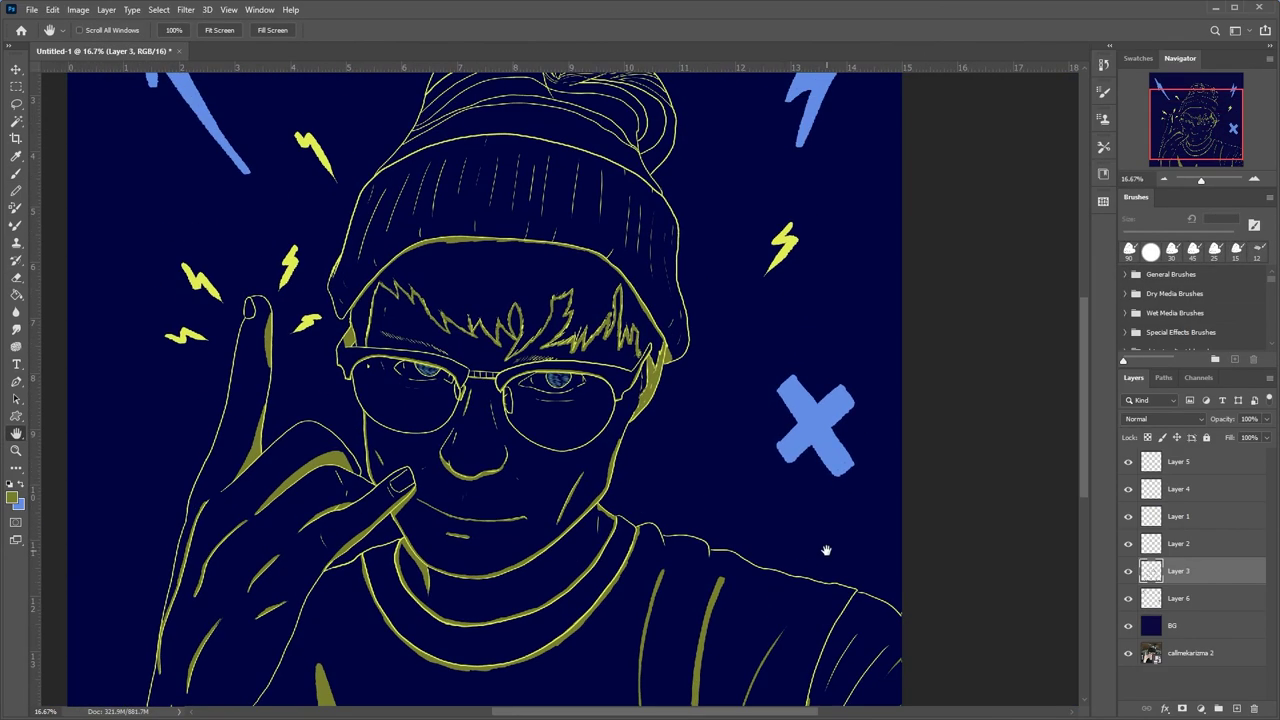
pyautogui.scroll(-1, 710, 570)
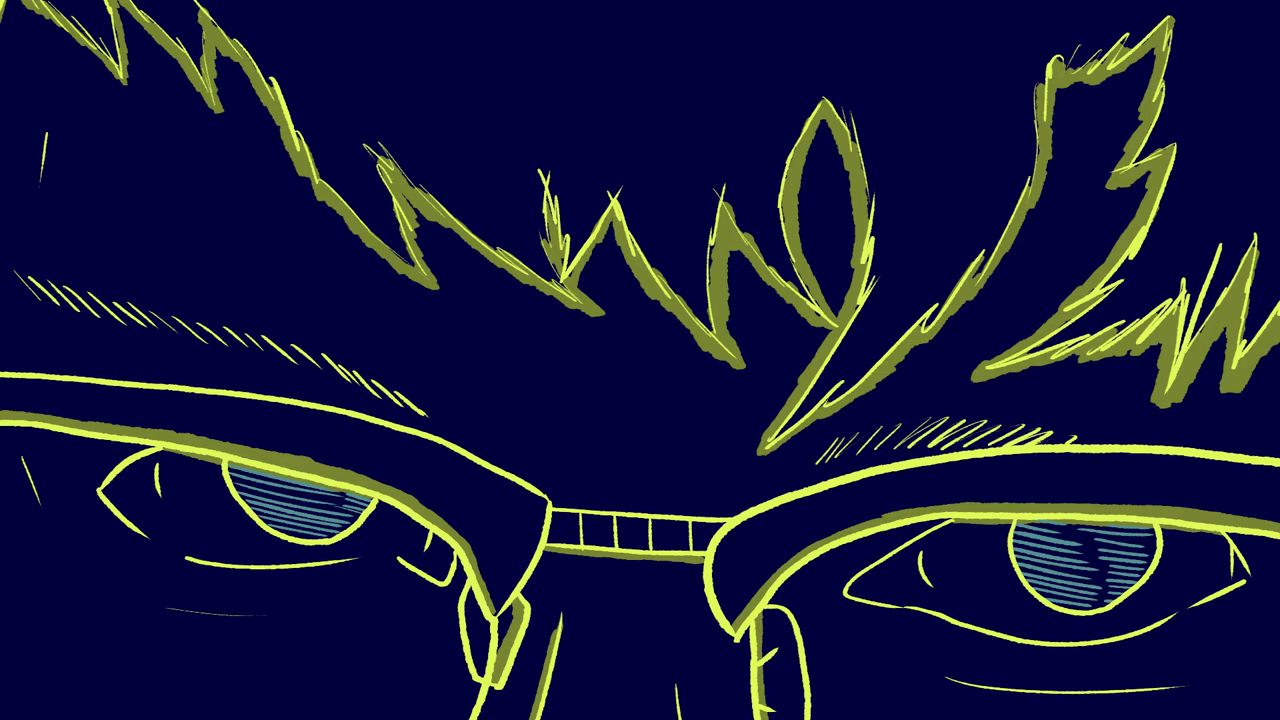